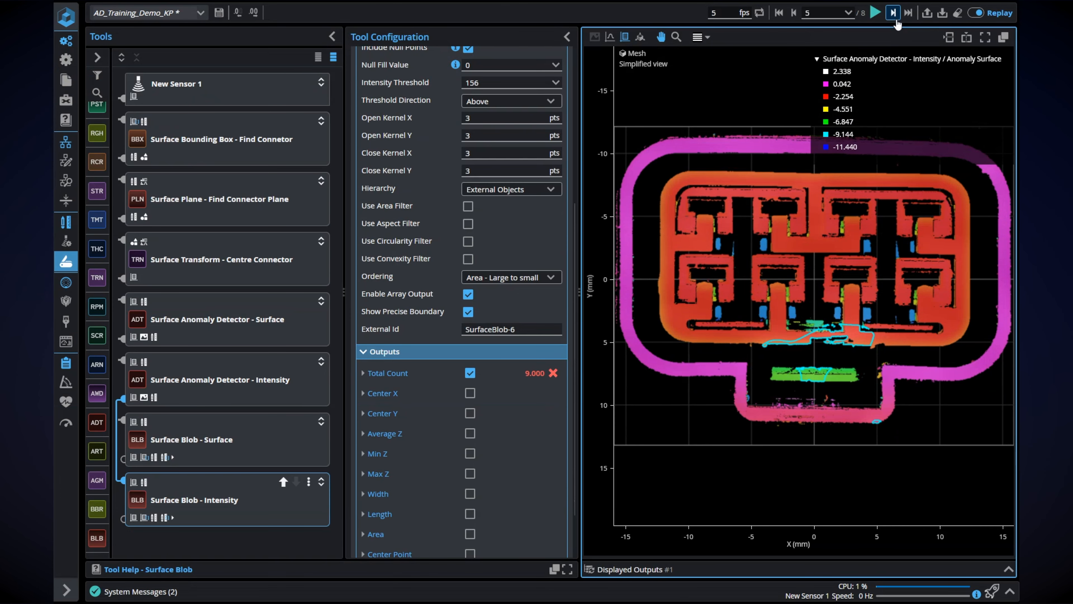
# Step: Advance through the recorded connector frames from frame 5 to view the Surface Blob - Intensity results
pyautogui.click(894, 17)
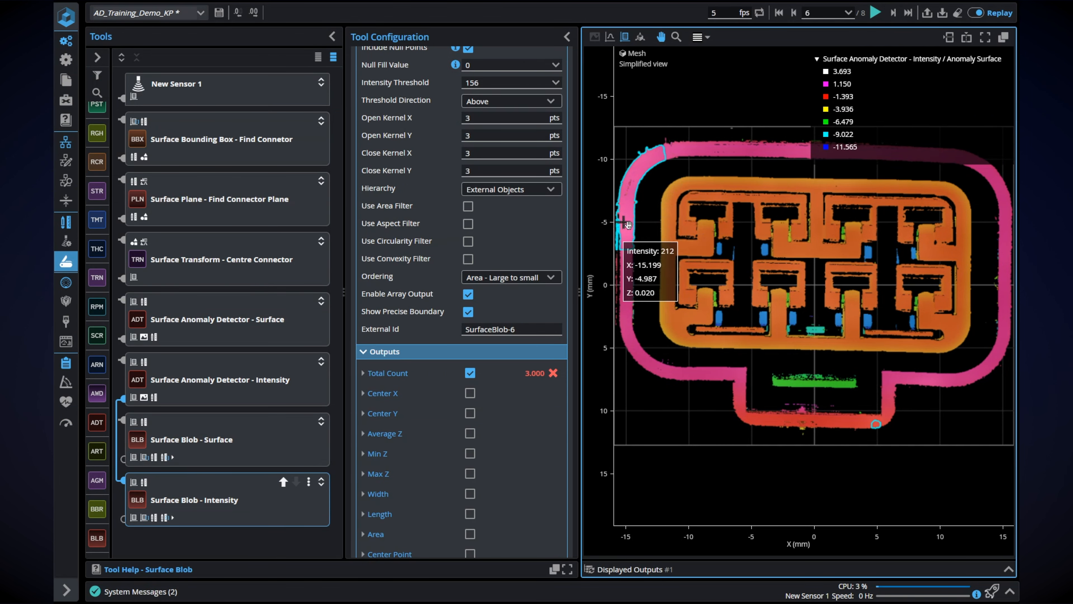
pyautogui.click(893, 18)
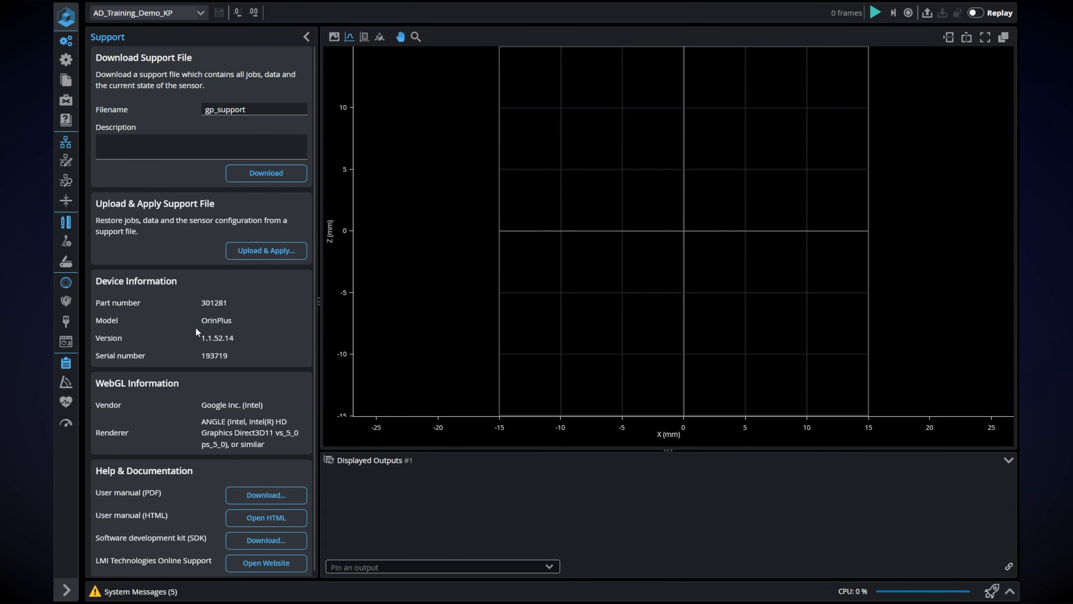
# Step: Check the firmware version in the device information of the support page
pyautogui.moveTo(198, 337); pyautogui.dragTo(242, 339)
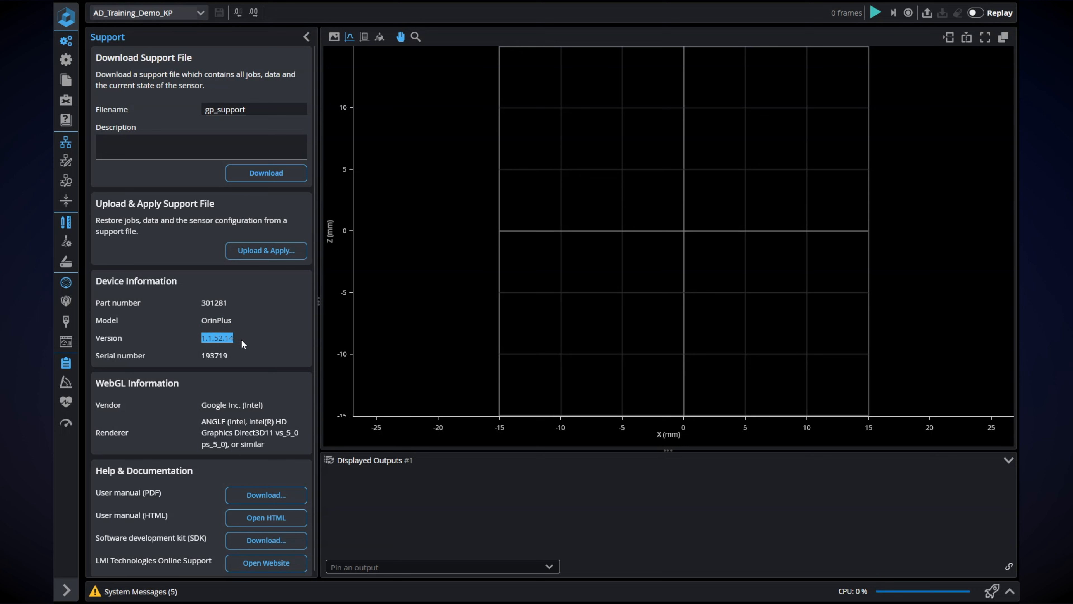
pyautogui.click(258, 347)
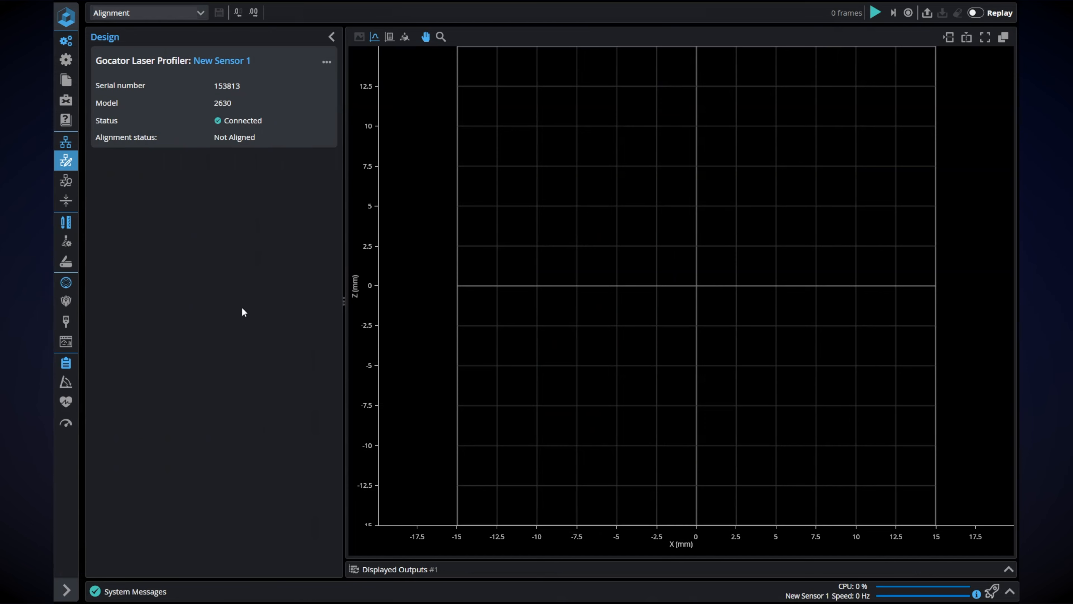
# Step: Set New Sensor 1 to Surface scan mode with intensity acquisition enabled and review its trigger and active area settings
pyautogui.click(74, 240)
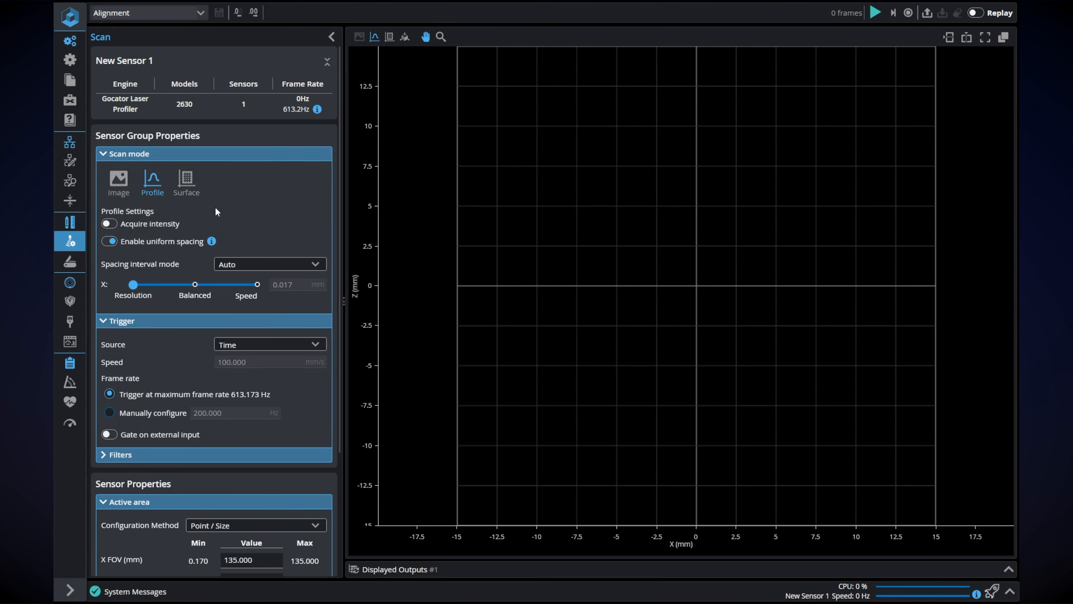
pyautogui.click(187, 181)
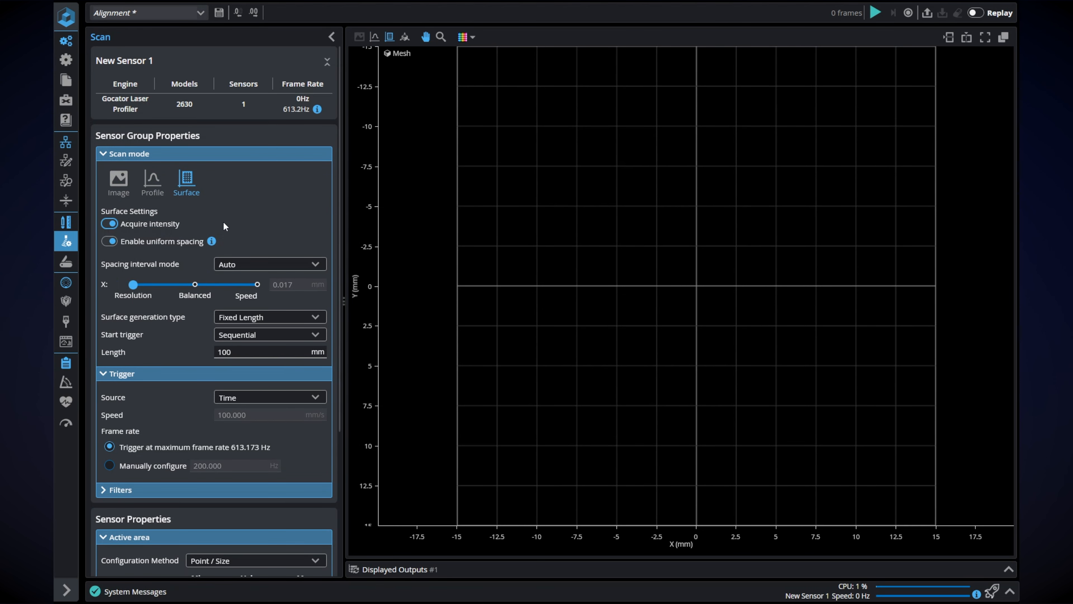
pyautogui.scroll(-3, 238, 220)
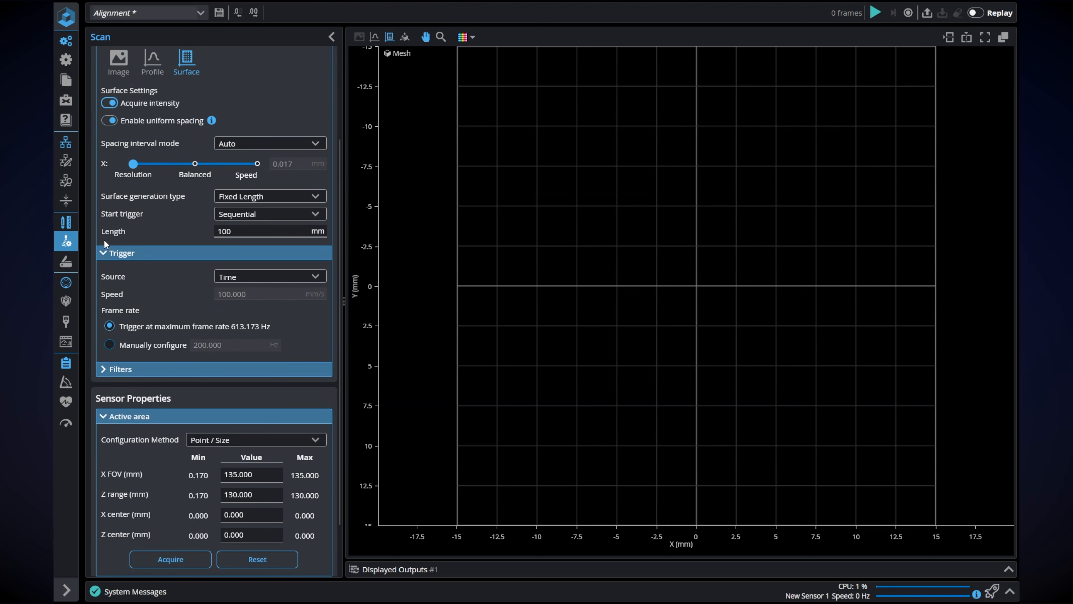
pyautogui.scroll(3, 260, 217)
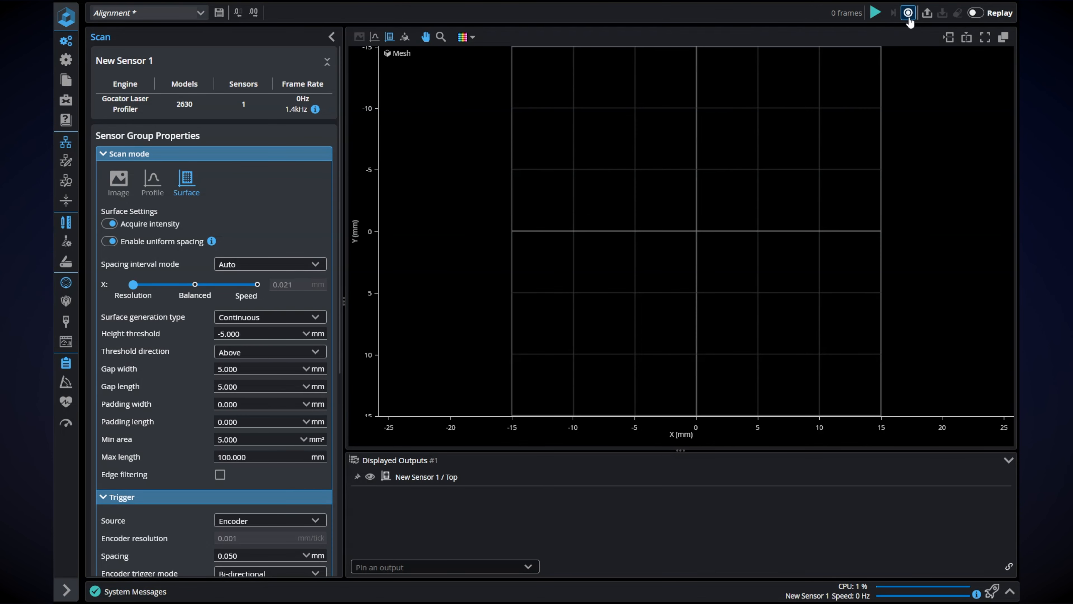
# Step: Enable recording, run the sensor to capture 40 surface frames of the connectors, and stop the acquisition
pyautogui.click(908, 20)
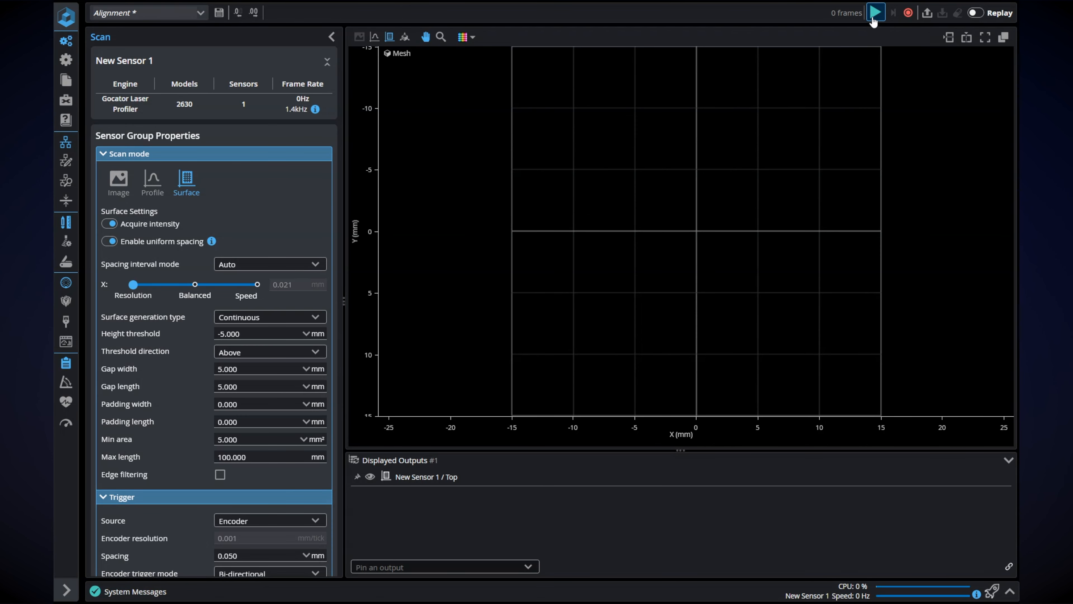
pyautogui.click(873, 19)
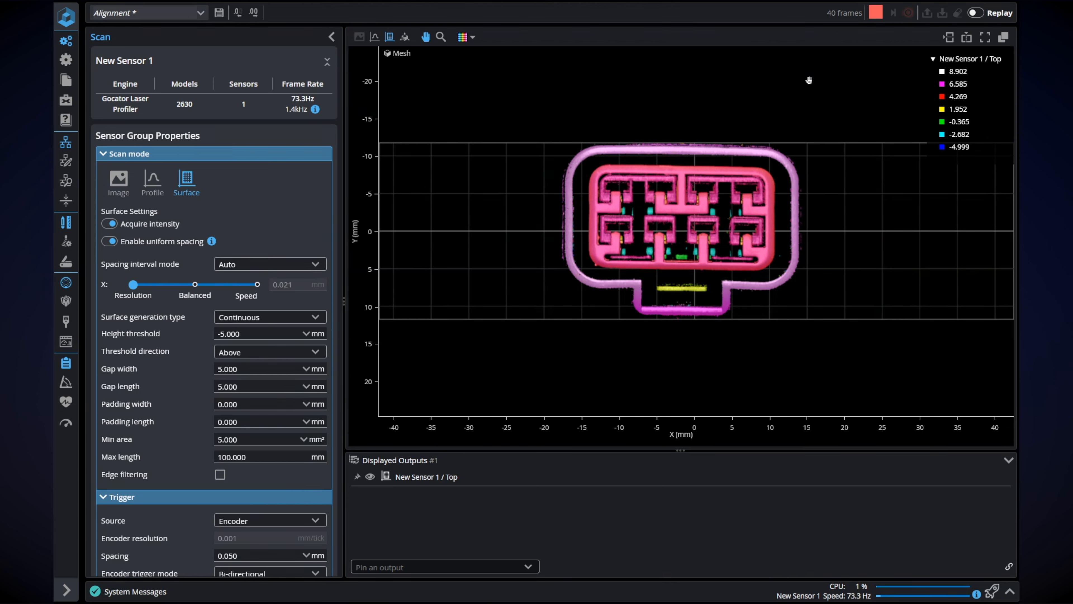
pyautogui.click(877, 15)
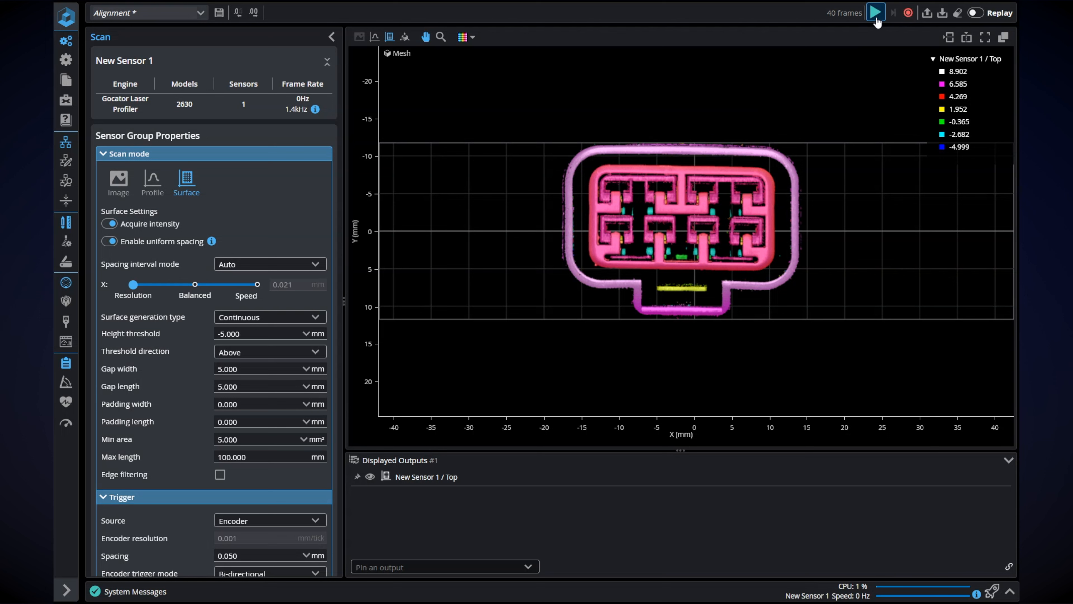
# Step: Download the recorded connector frames to a file and clear the replay buffer
pyautogui.click(944, 15)
pyautogui.click(495, 134)
pyautogui.click(958, 13)
pyautogui.click(528, 130)
# Step: Record surface scans of the defective connectors, inspect the defect on the outer rim, and stop the acquisition
pyautogui.click(876, 12)
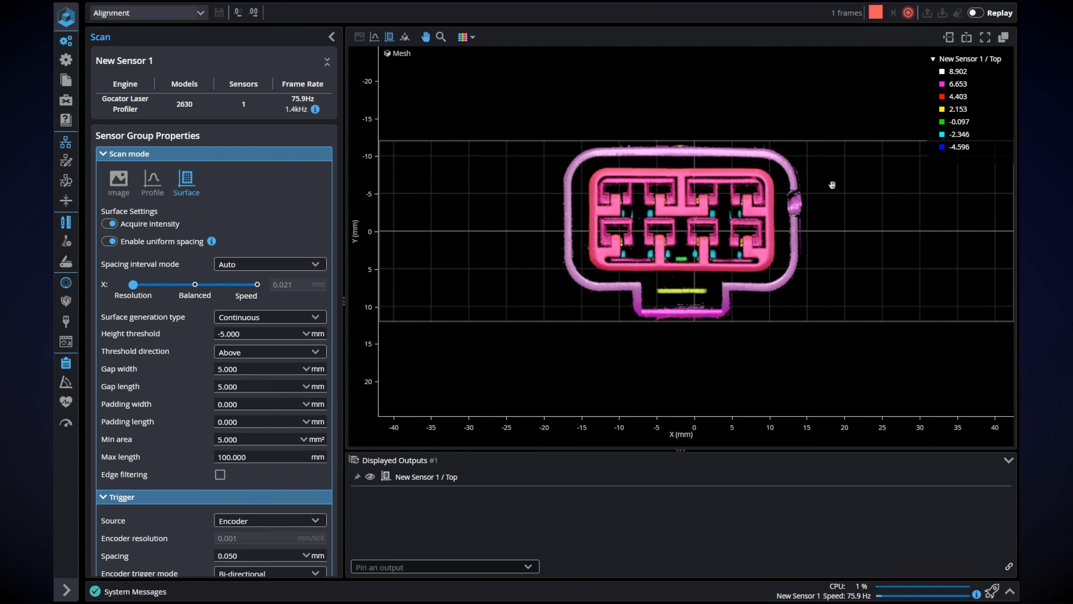
pyautogui.scroll(1, 793, 209)
pyautogui.scroll(1, 794, 198)
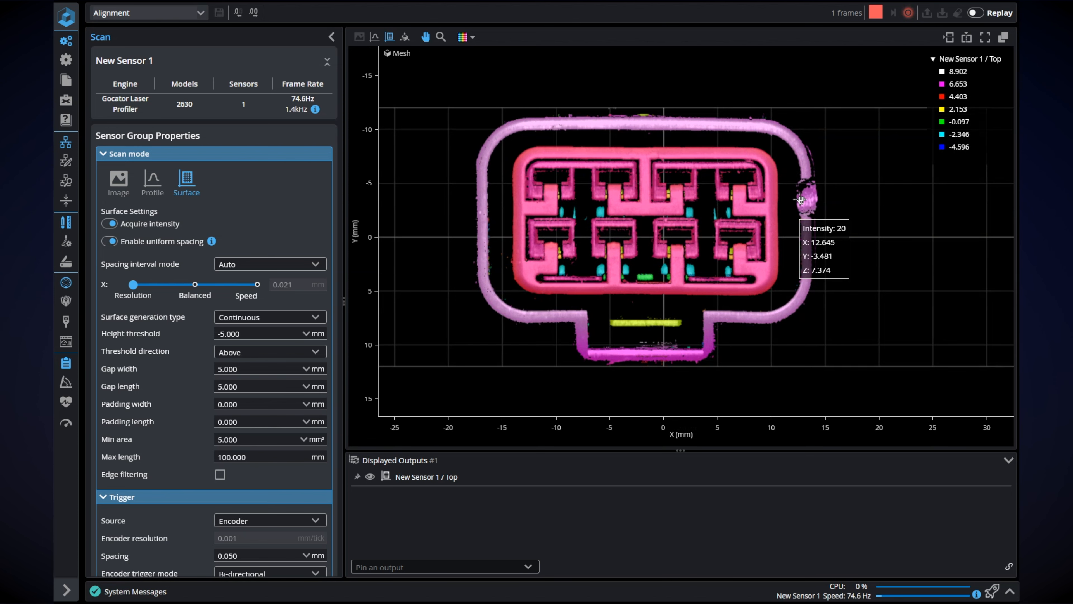
pyautogui.scroll(2, 801, 199)
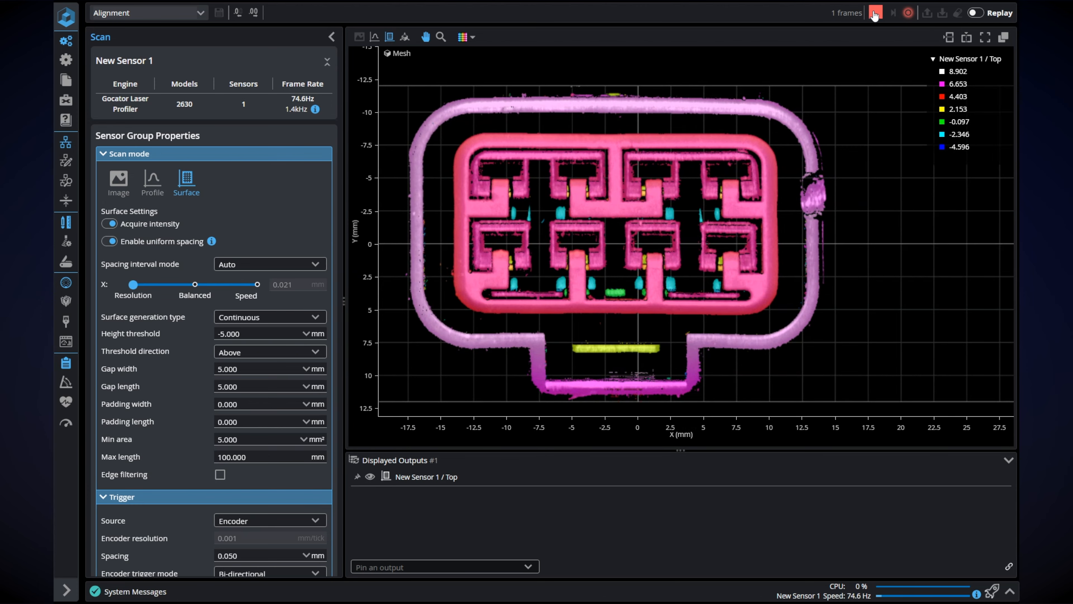
pyautogui.click(876, 12)
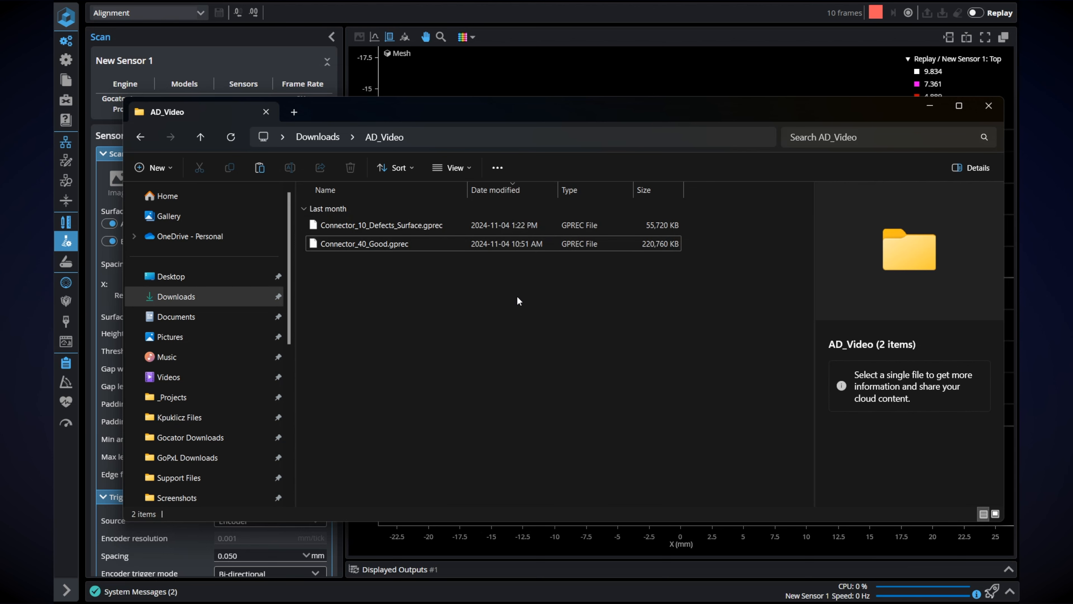
pyautogui.click(570, 23)
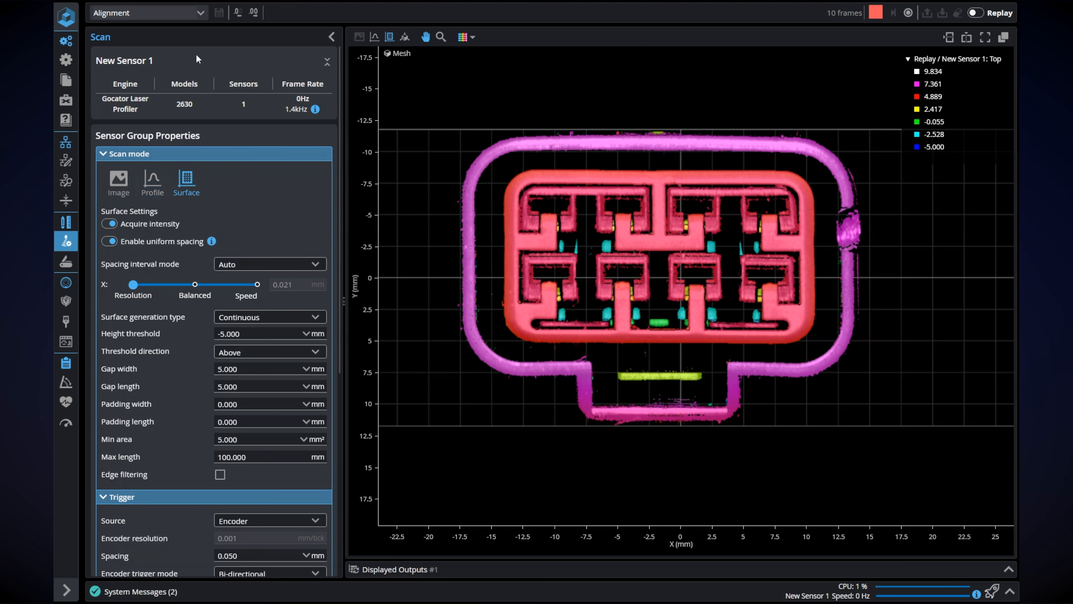
pyautogui.click(199, 14)
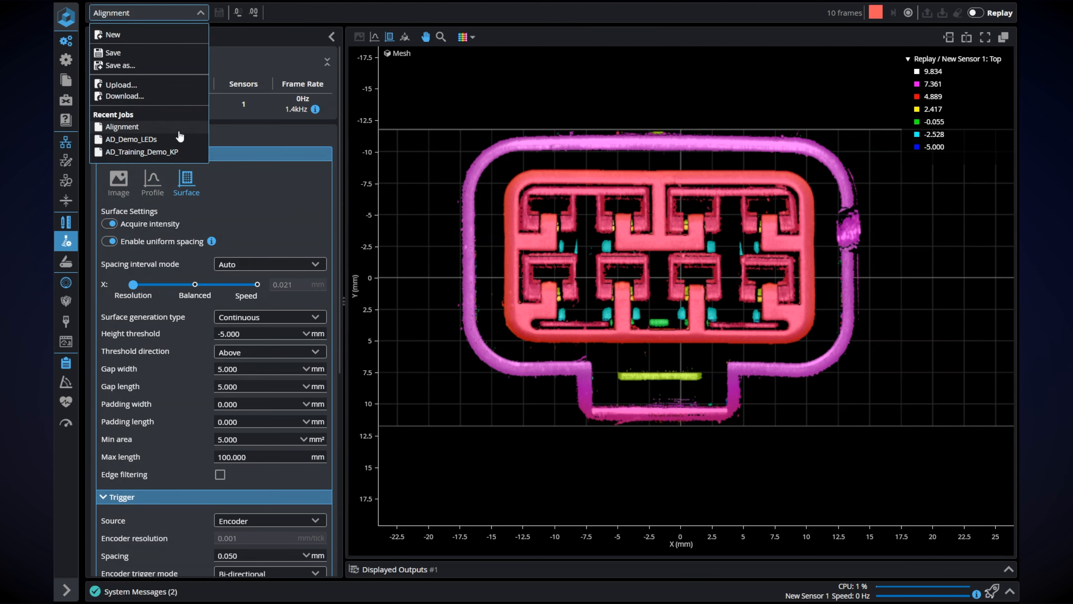
pyautogui.click(181, 152)
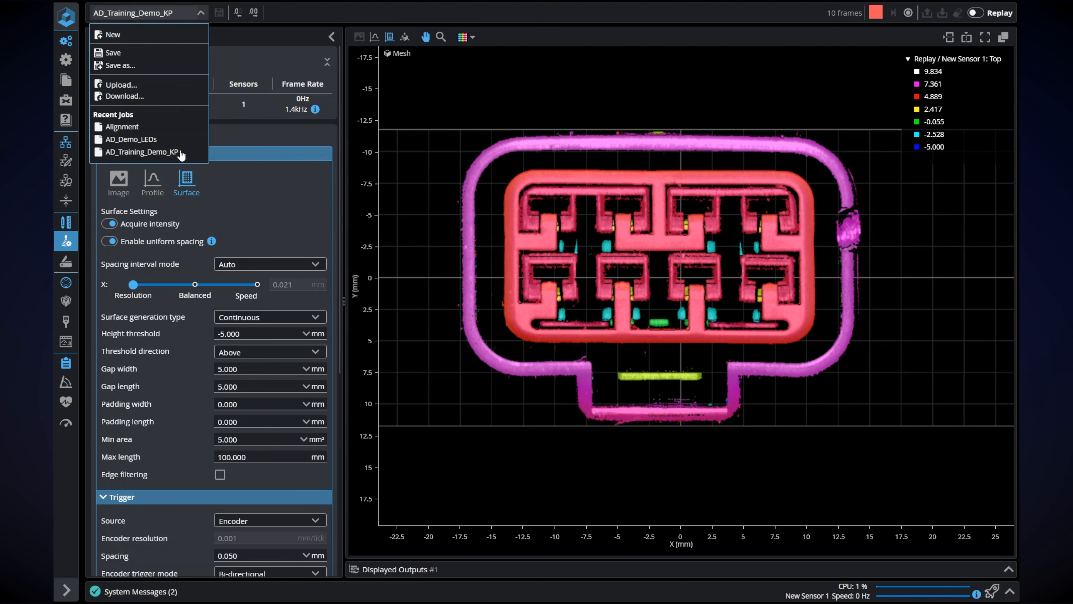
pyautogui.click(65, 267)
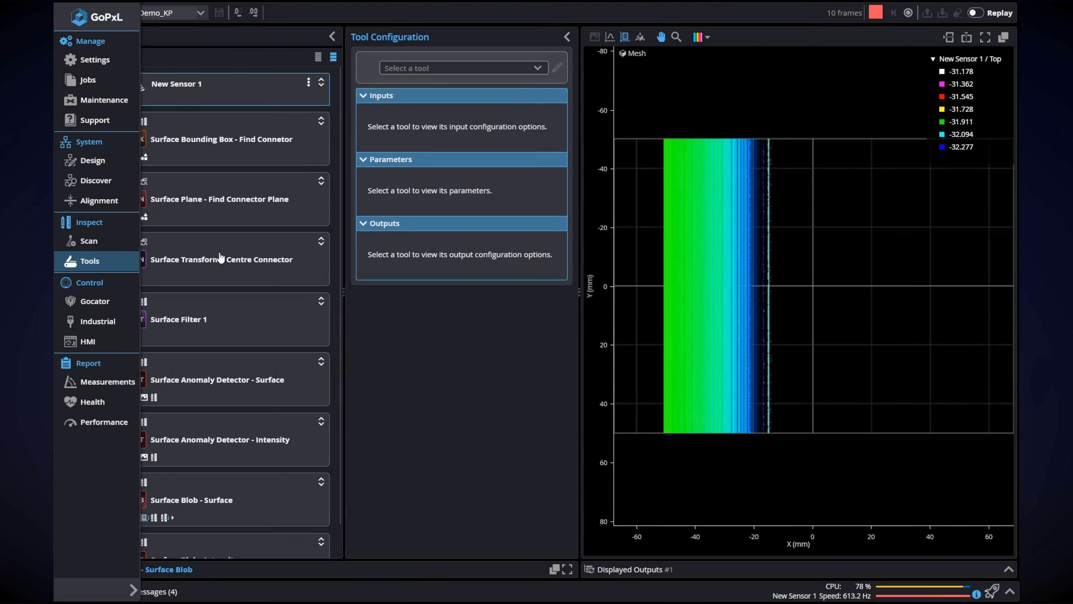
pyautogui.click(878, 67)
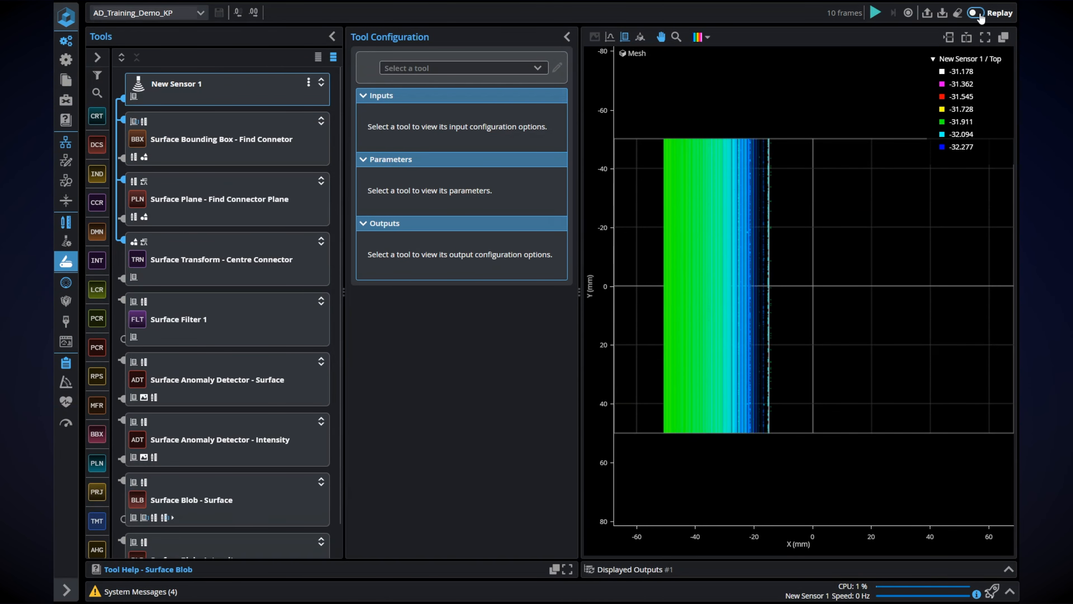
pyautogui.click(980, 16)
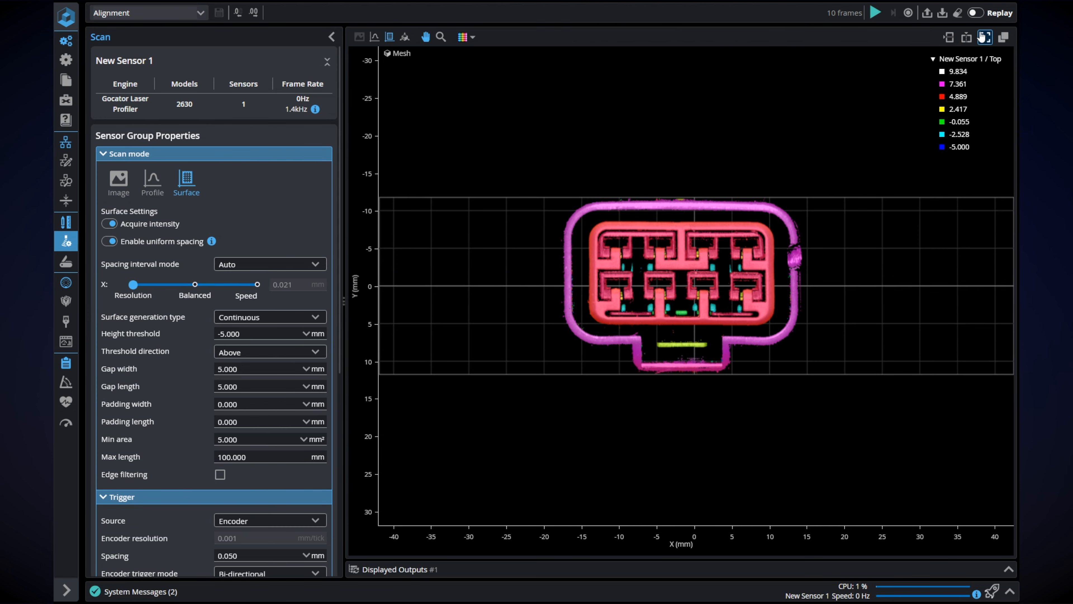
# Step: Turn on replay mode, load the AD_Training_Demo_KP job and show its tool chain
pyautogui.click(975, 13)
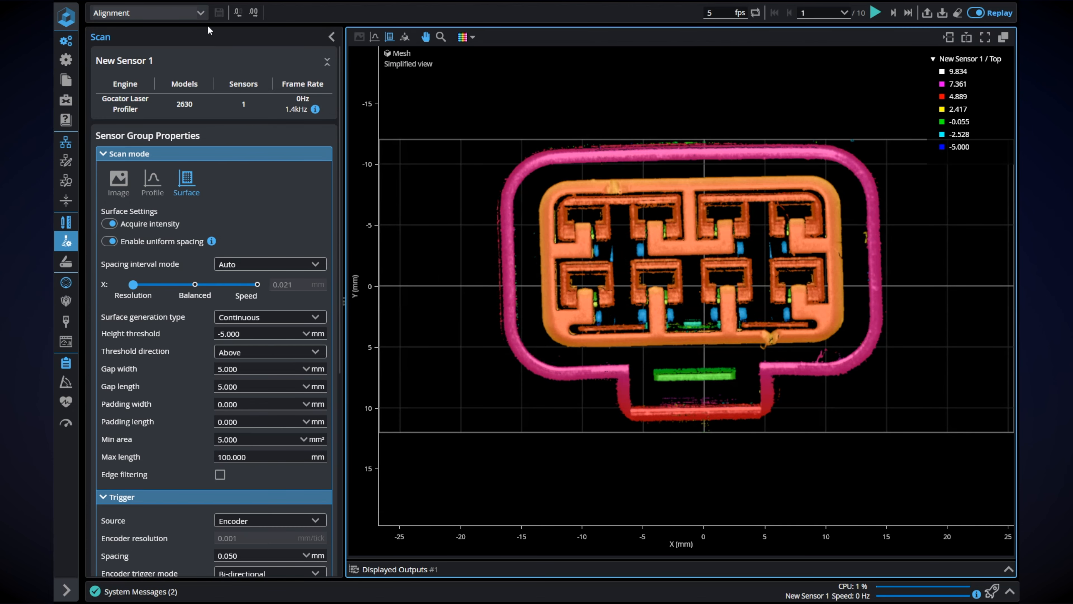
pyautogui.click(202, 14)
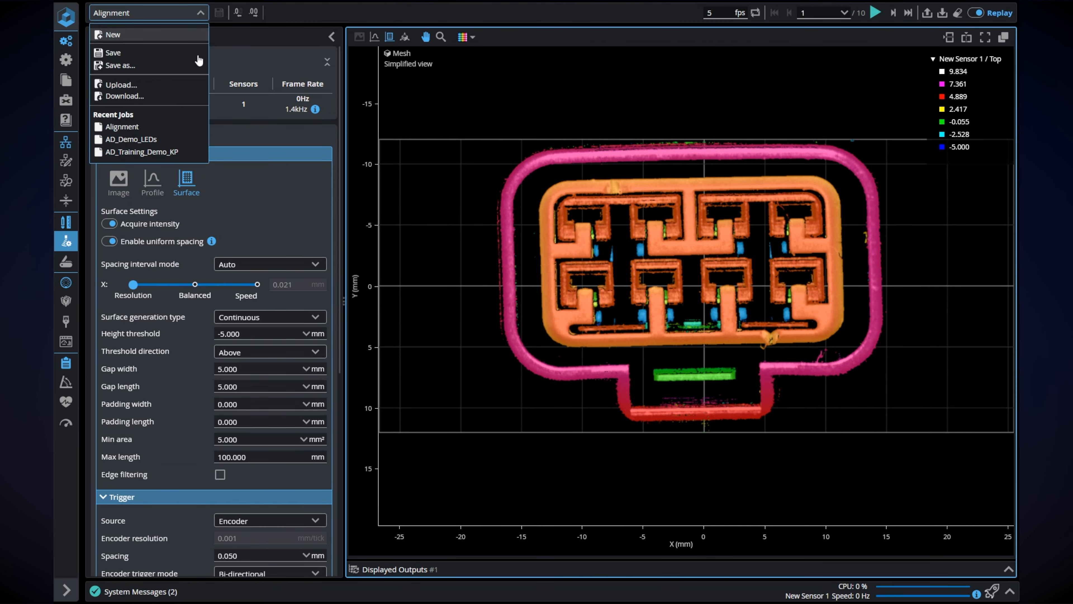
pyautogui.click(169, 153)
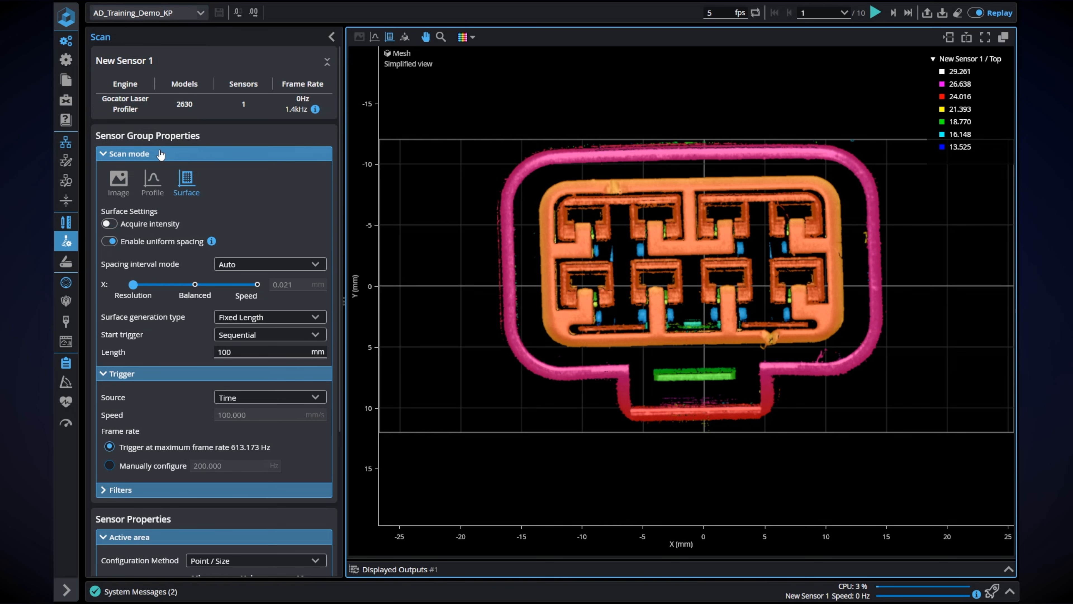
pyautogui.click(70, 266)
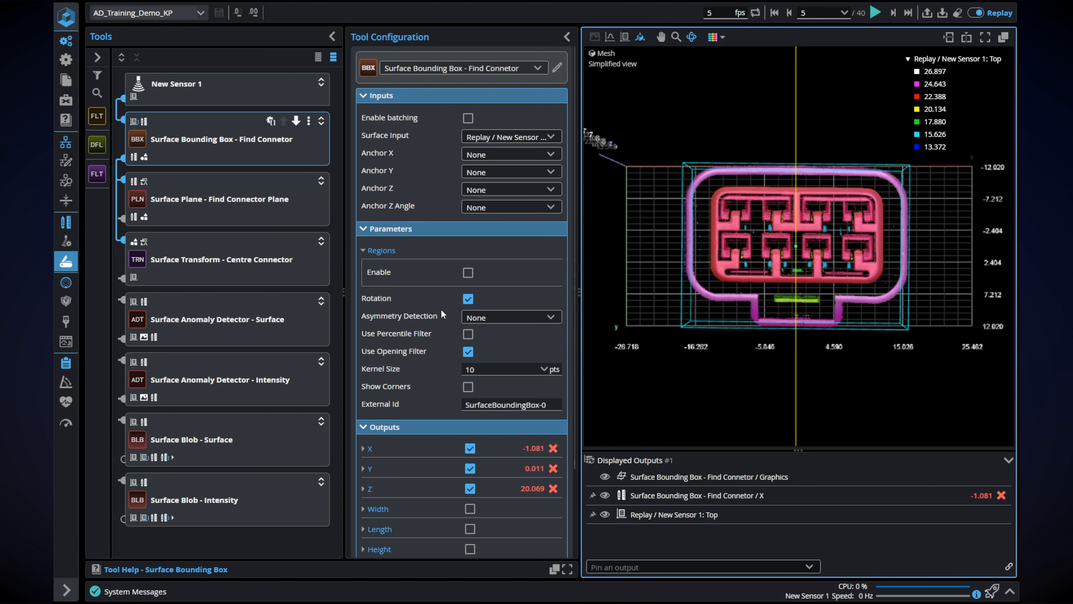
# Step: Examine the Surface Plane and Surface Transform tools, the transformed surface output, and the surface input of Surface Anomaly Detector - Surface
pyautogui.click(202, 188)
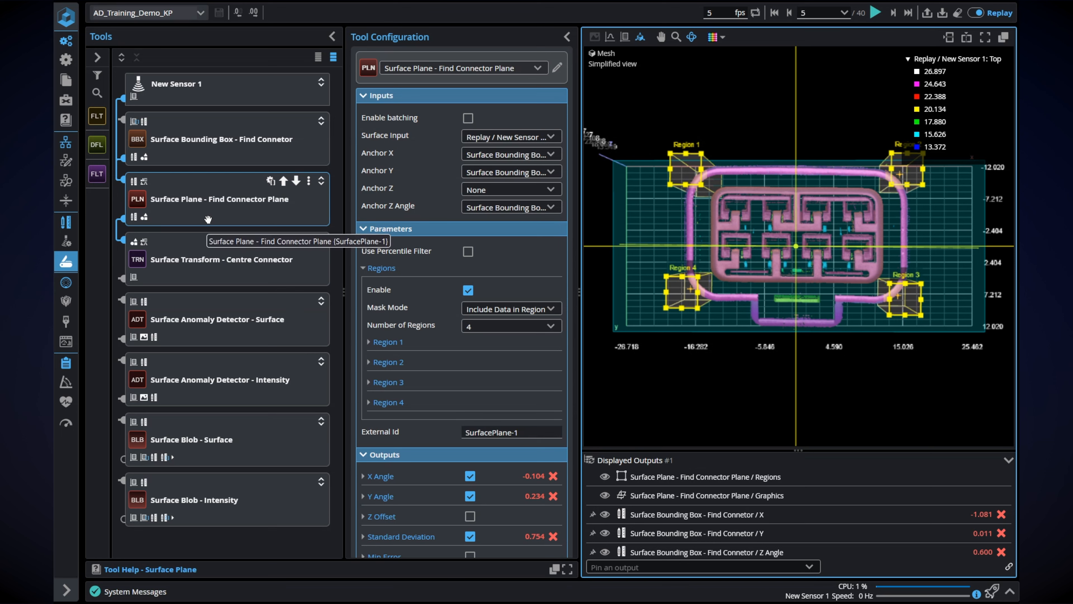
pyautogui.click(203, 241)
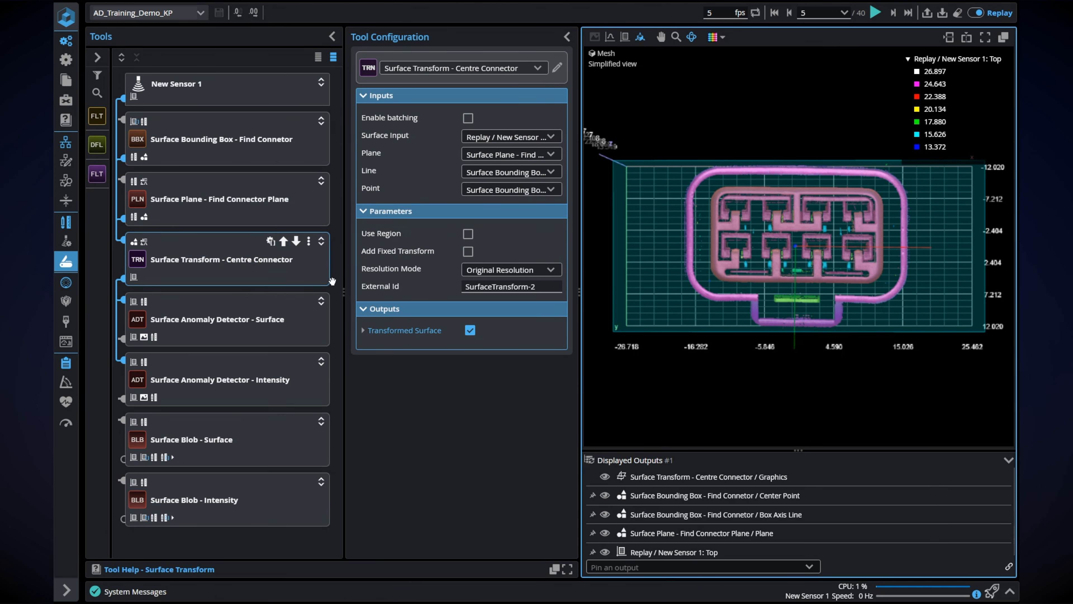
pyautogui.click(413, 331)
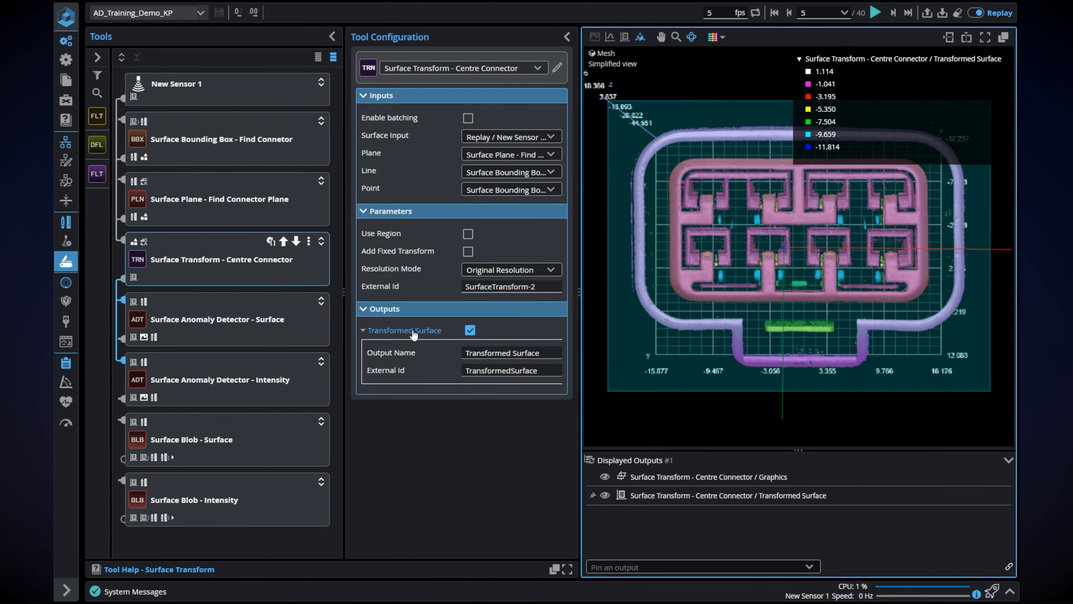
pyautogui.click(203, 307)
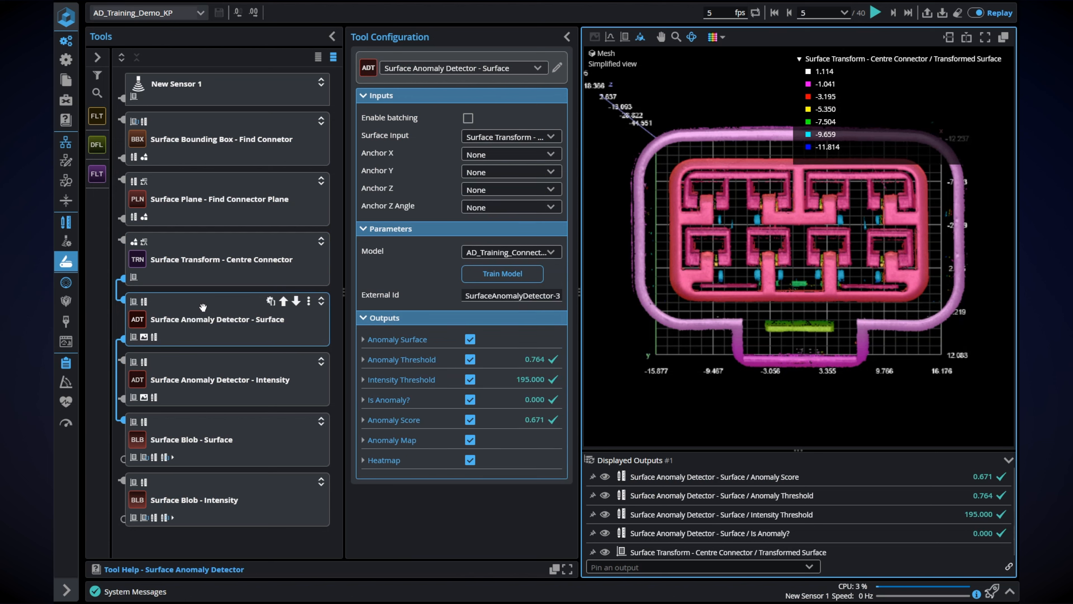
pyautogui.click(501, 138)
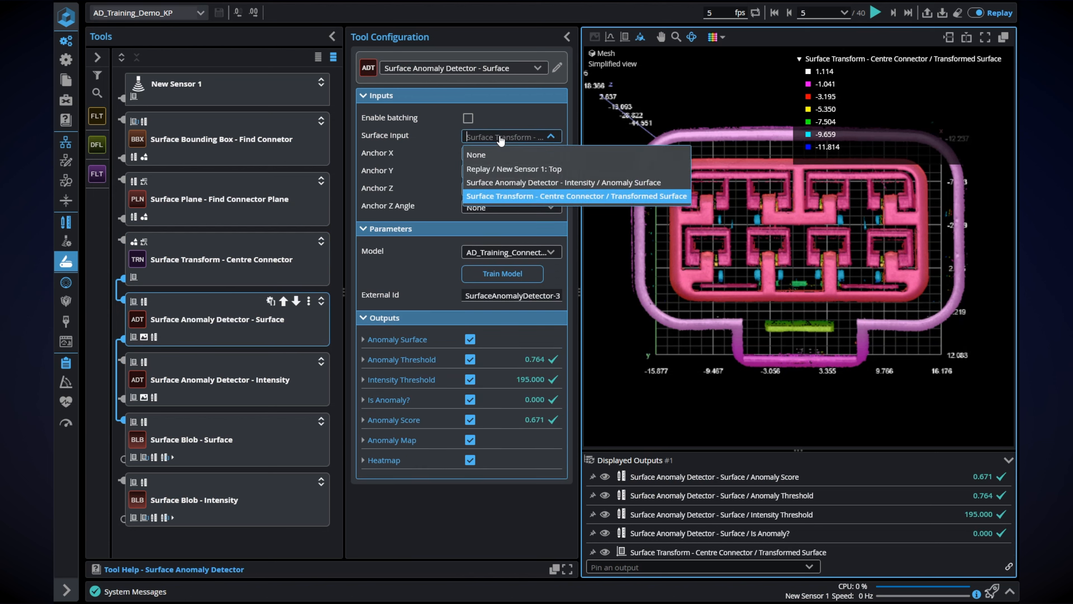
pyautogui.click(501, 138)
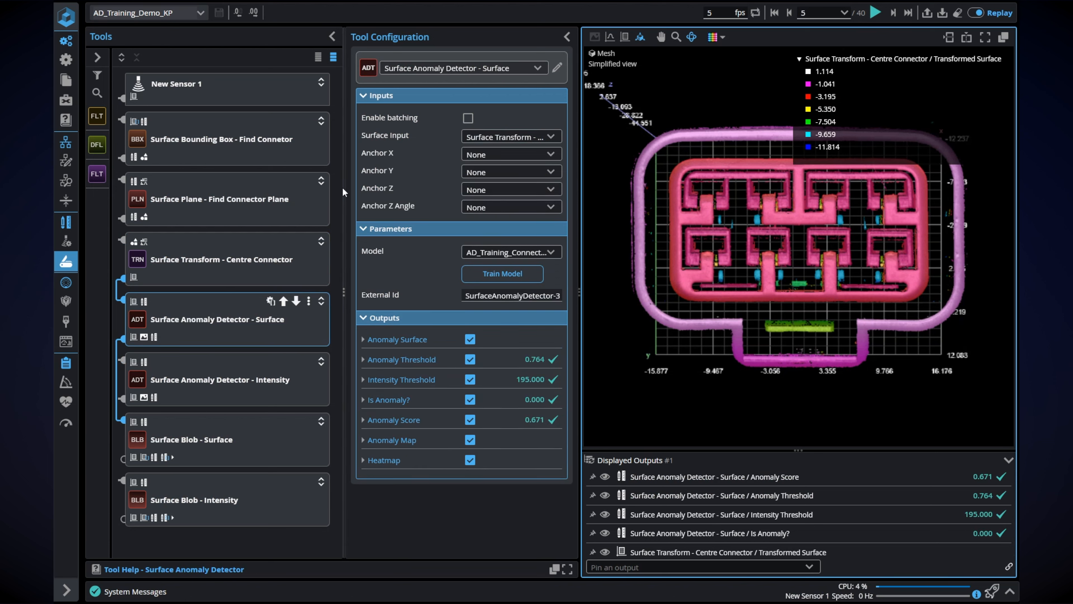
# Step: Start model training for Surface Anomaly Detector - Surface with a new project named AD_Demo and proceed to labeling
pyautogui.click(485, 280)
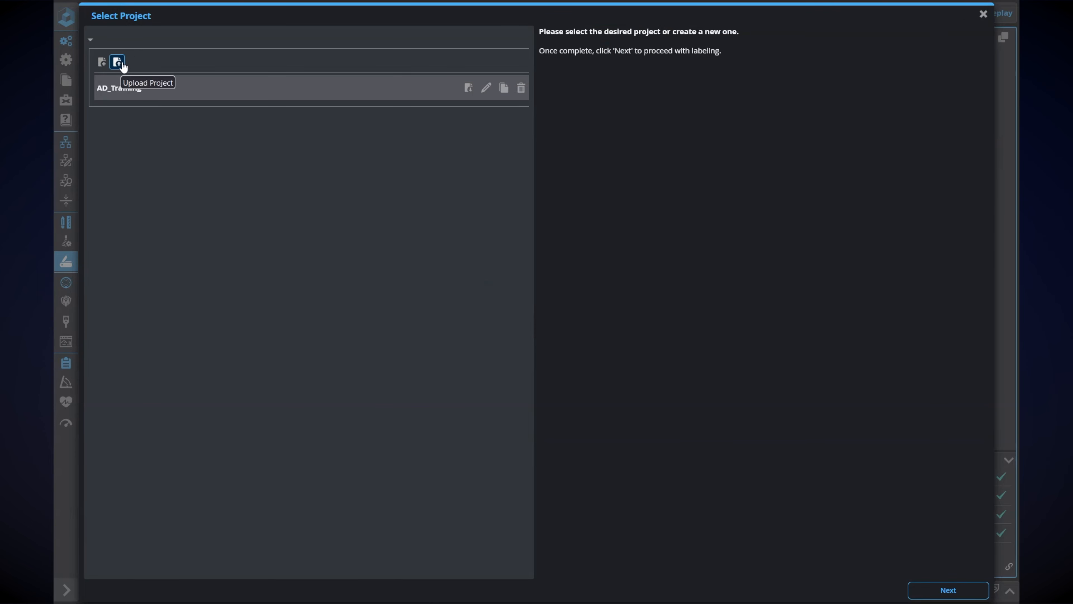
pyautogui.click(105, 65)
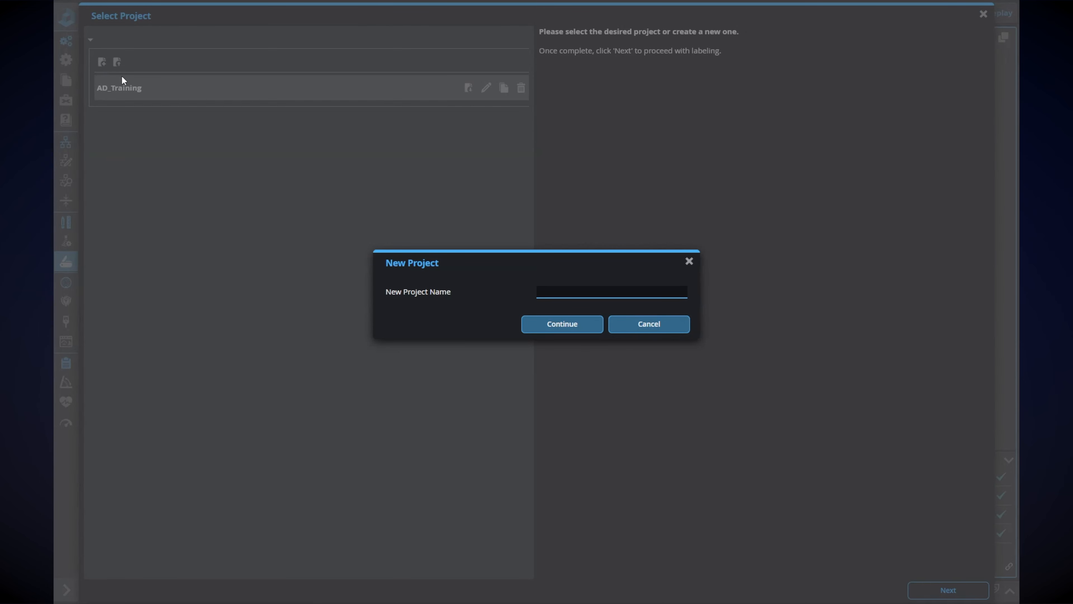
pyautogui.write('AD_Demo')
pyautogui.click(542, 328)
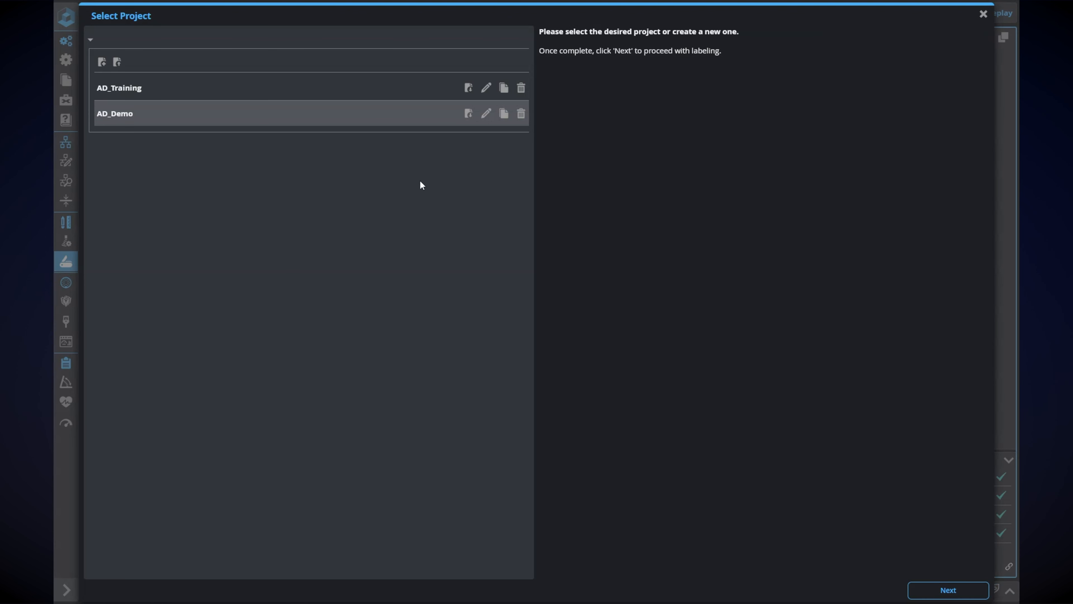
pyautogui.click(948, 590)
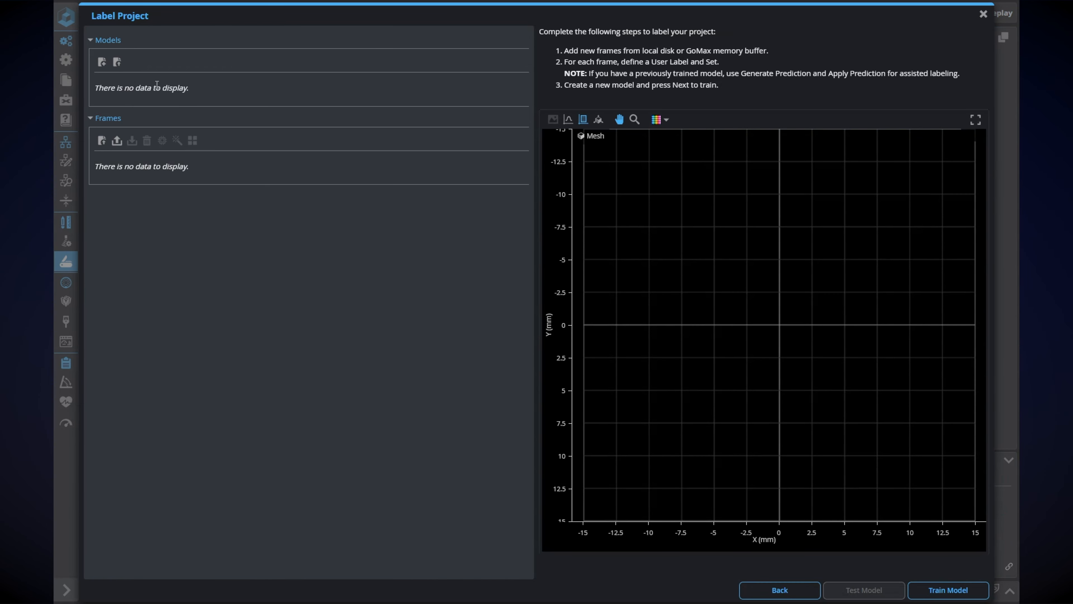
# Step: Create two new models in the project, named Surface_Model and Intensity_Model
pyautogui.click(101, 65)
pyautogui.write('Surface_Model')
pyautogui.click(560, 318)
pyautogui.click(102, 64)
pyautogui.write('Intensity_Model')
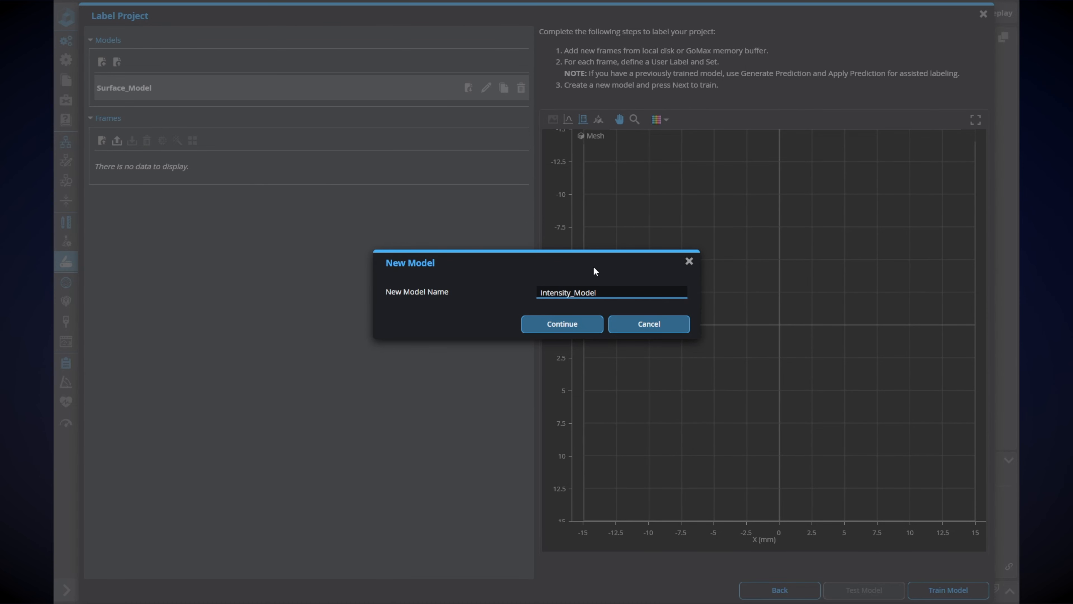
pyautogui.click(590, 322)
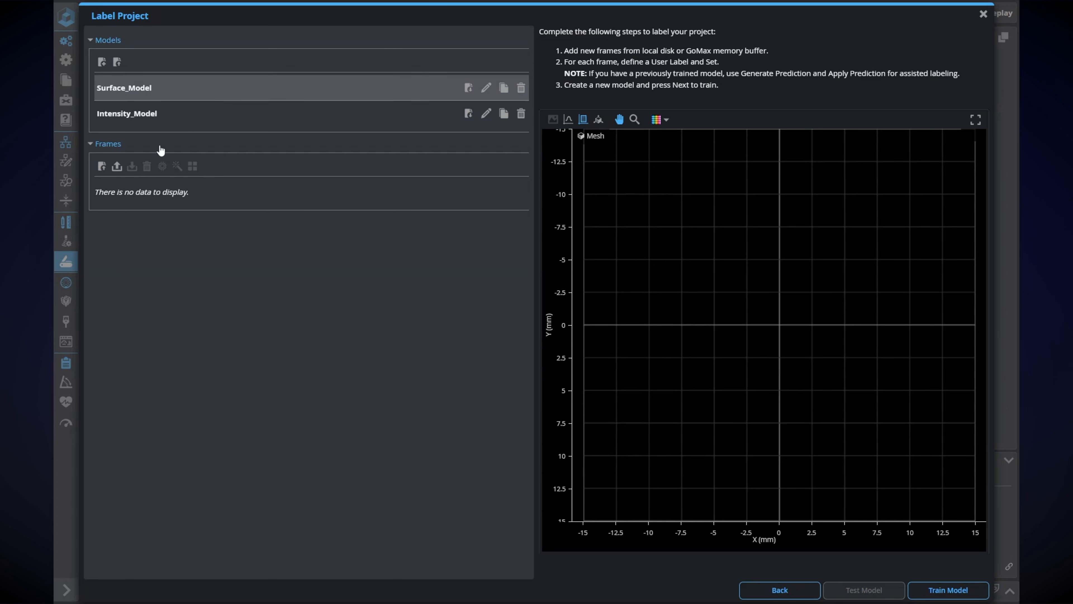
# Step: Add the recorded replay data to the project as frames and look through the frame list
pyautogui.click(101, 169)
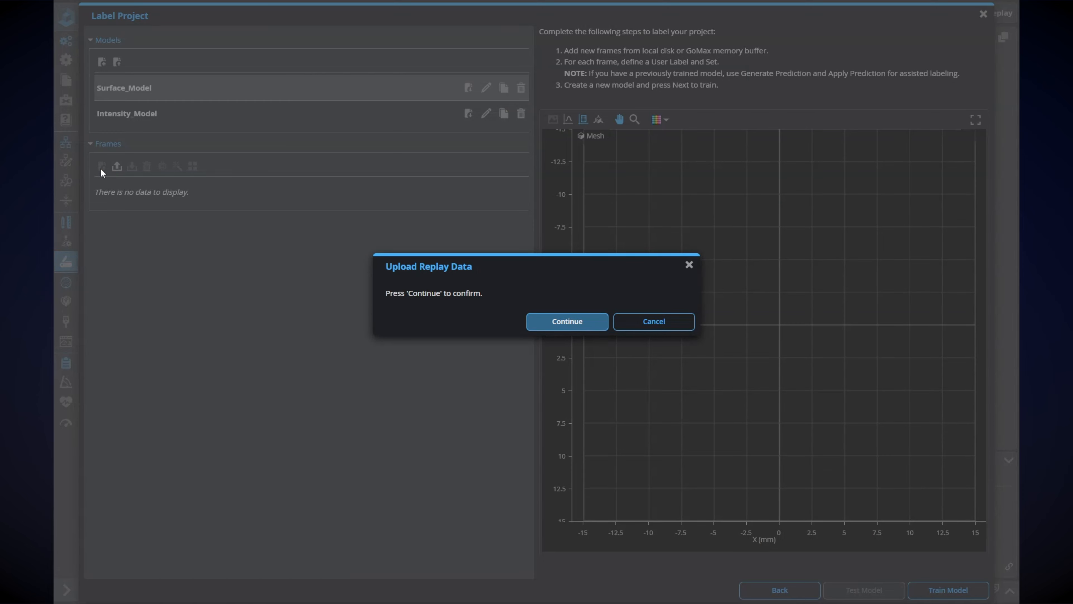
pyautogui.click(582, 324)
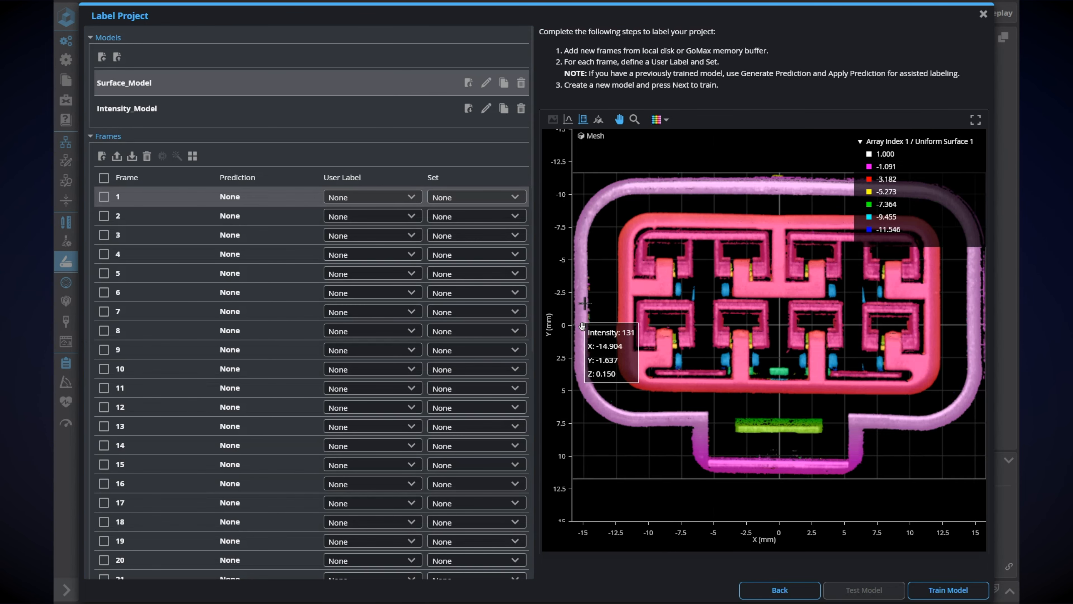
pyautogui.scroll(-6, 167, 235)
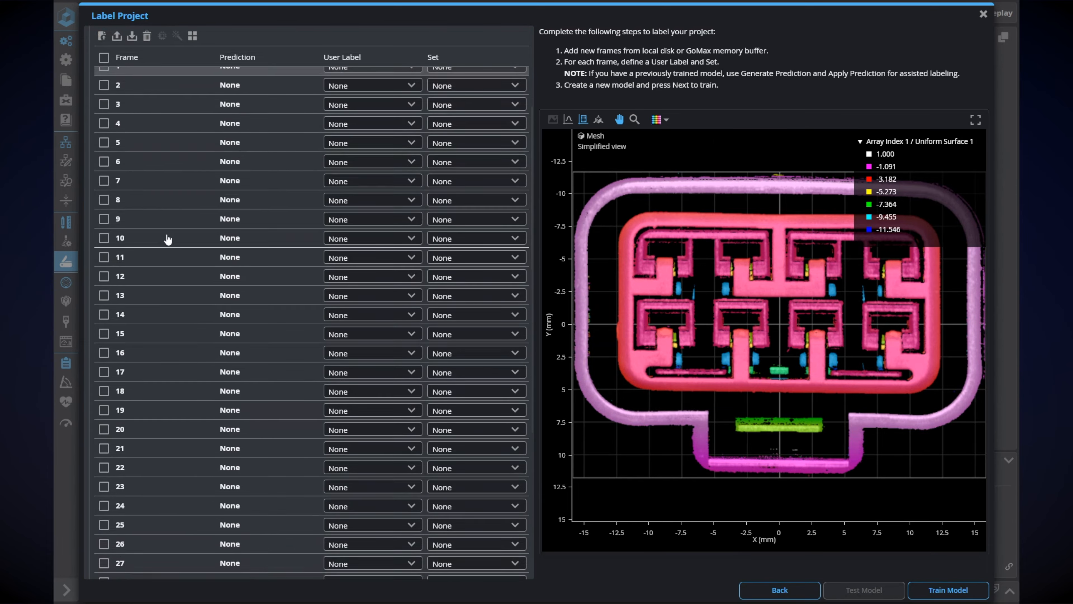
pyautogui.scroll(6, 209, 448)
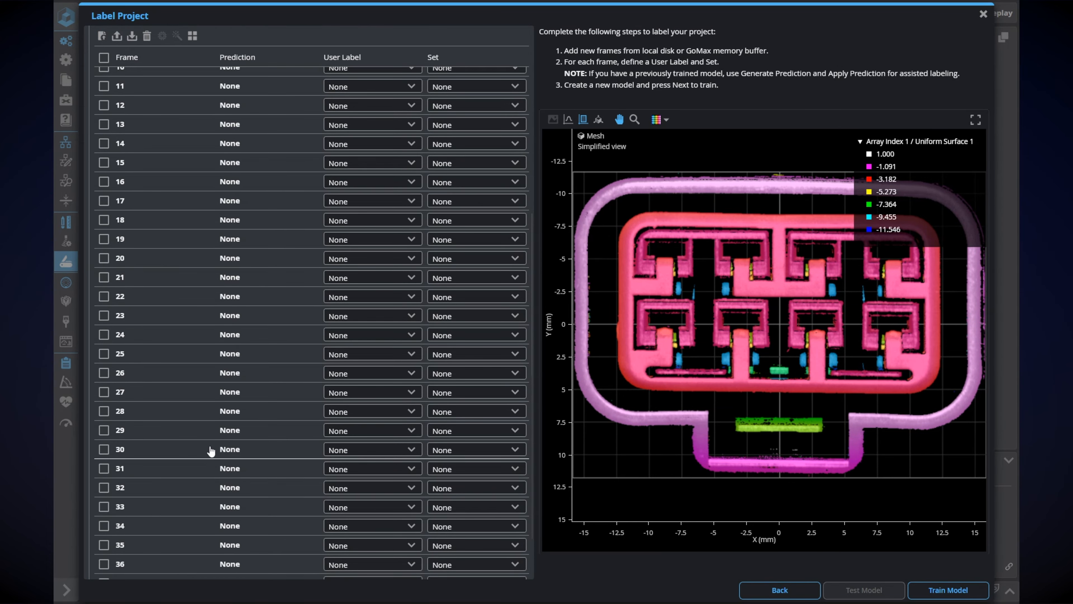
pyautogui.scroll(1, 220, 428)
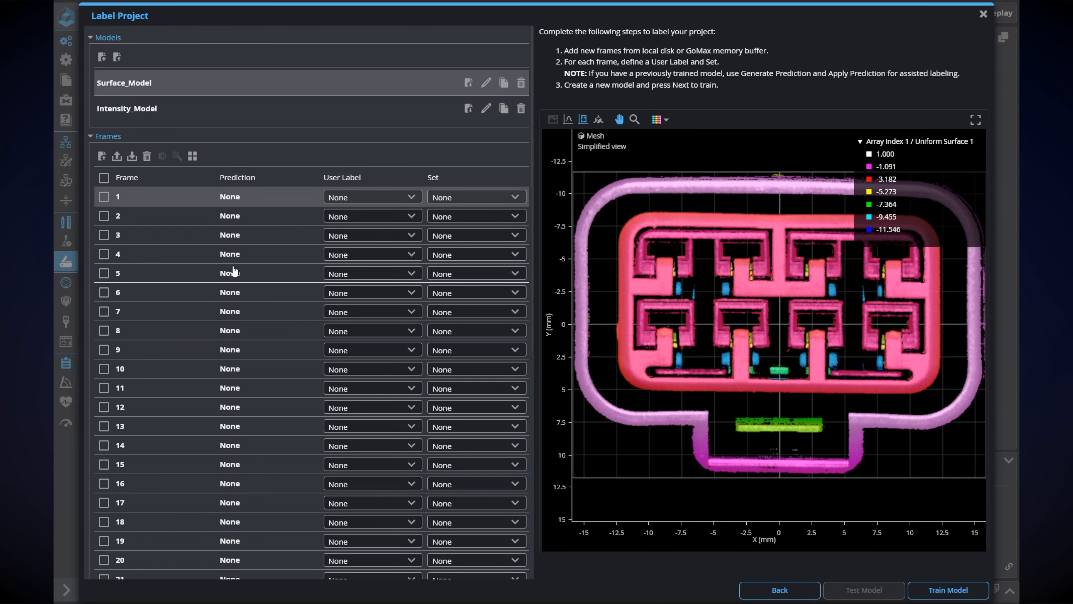
# Step: Select all frames, set their User Label to OK, and clear the selection
pyautogui.click(104, 178)
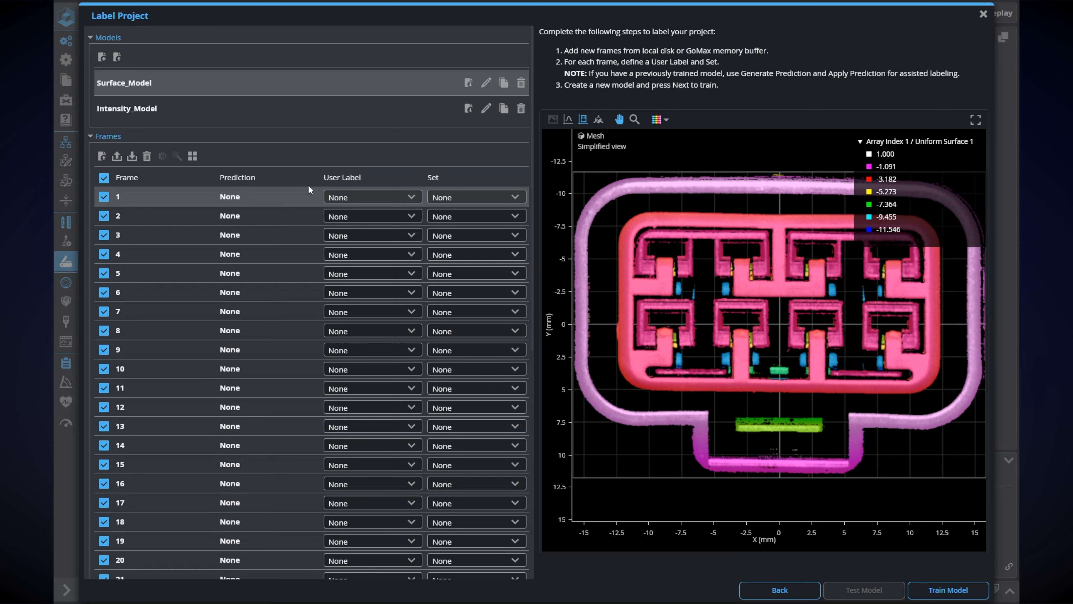
pyautogui.click(365, 198)
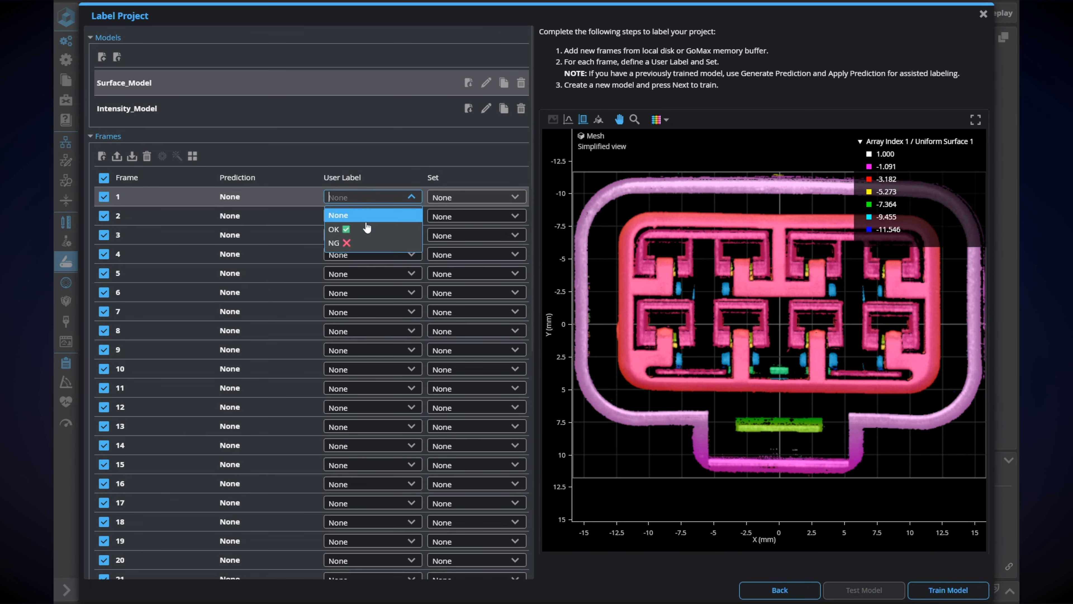
pyautogui.click(367, 229)
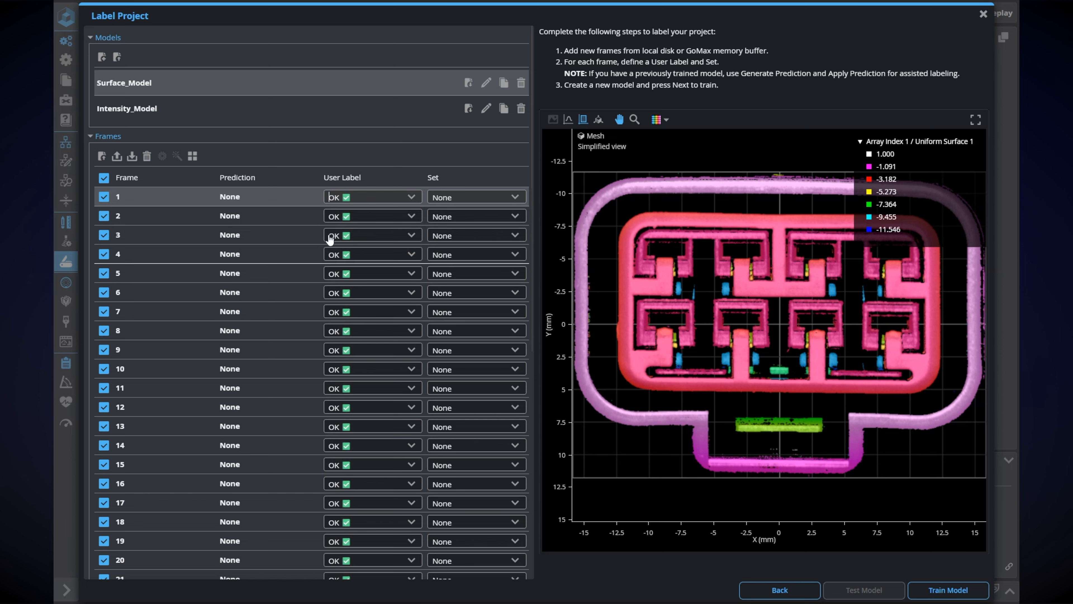
pyautogui.click(103, 178)
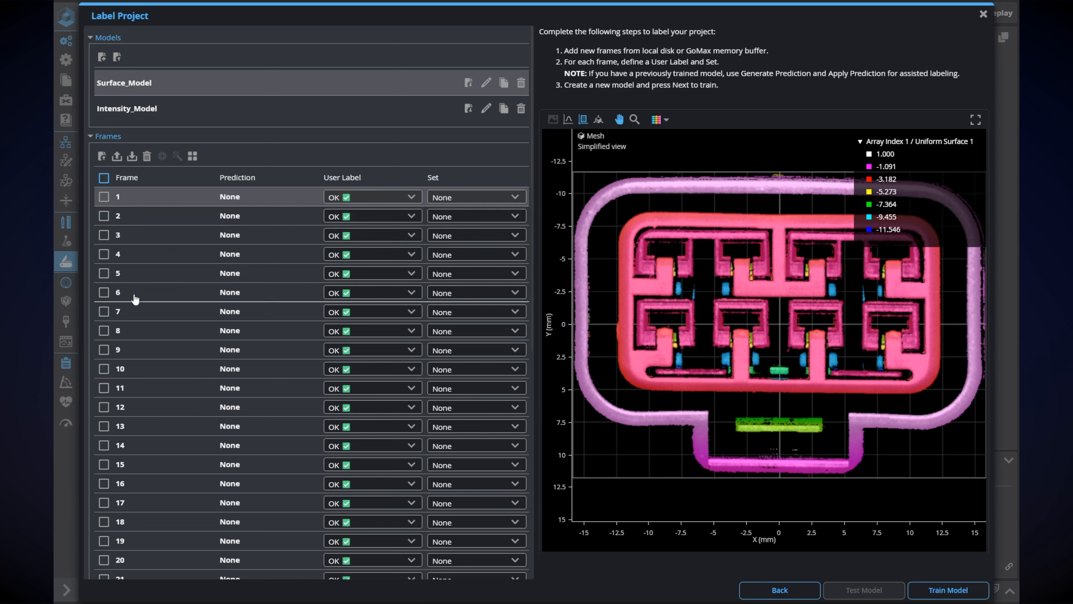
# Step: Display frame 5 with the defective connector and set its User Label to NG
pyautogui.click(105, 277)
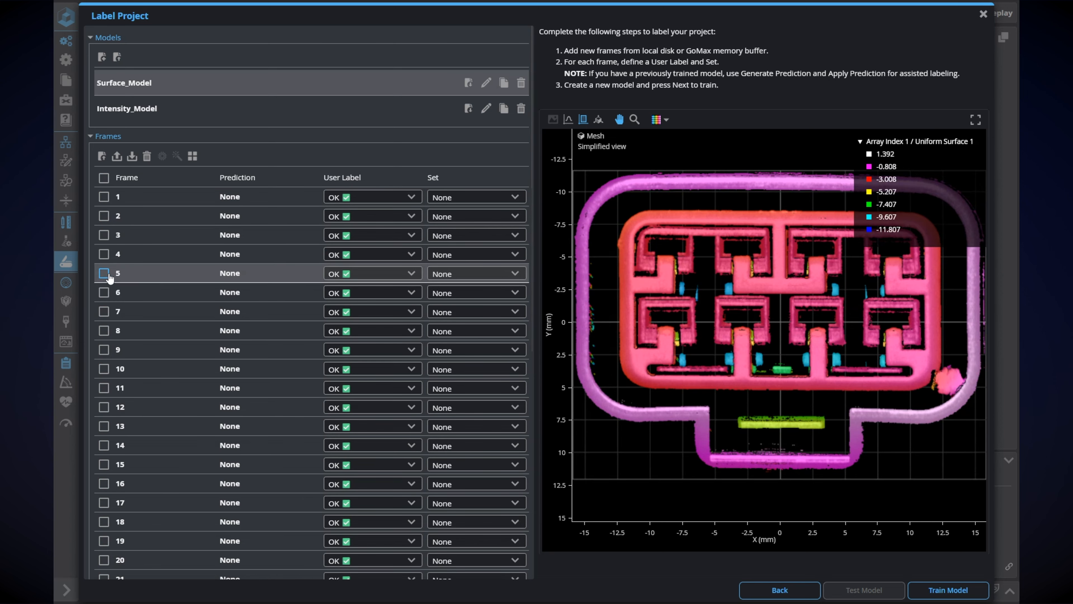
pyautogui.click(377, 274)
pyautogui.click(373, 321)
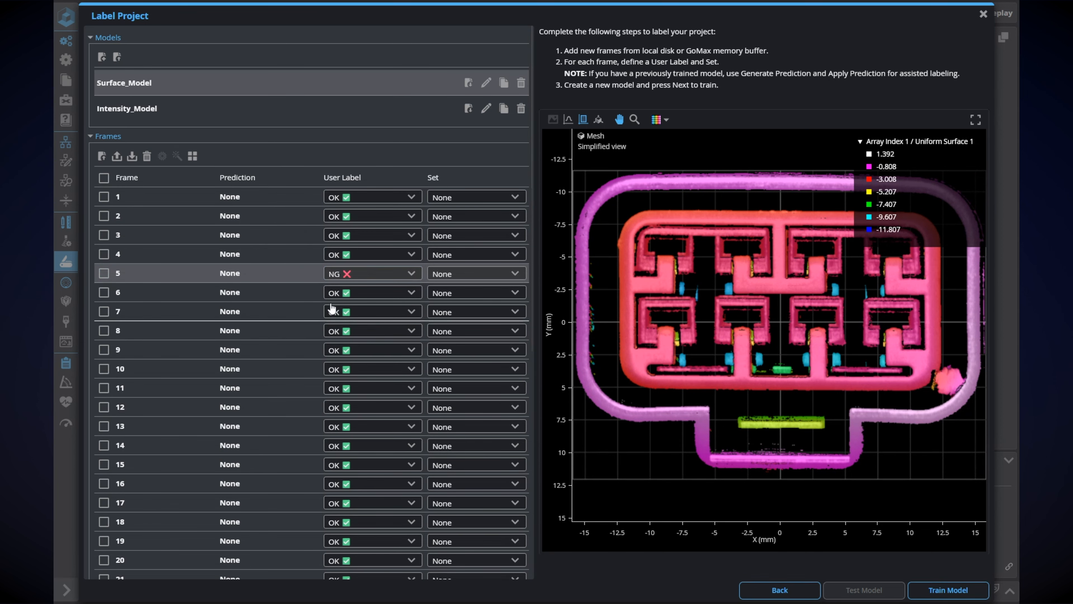
# Step: Upload the defective connector recording Connector_9_Defects_Surface.gprec from the AD_Training_KP folder as additional frames
pyautogui.scroll(-6, 250, 254)
pyautogui.scroll(6, 251, 258)
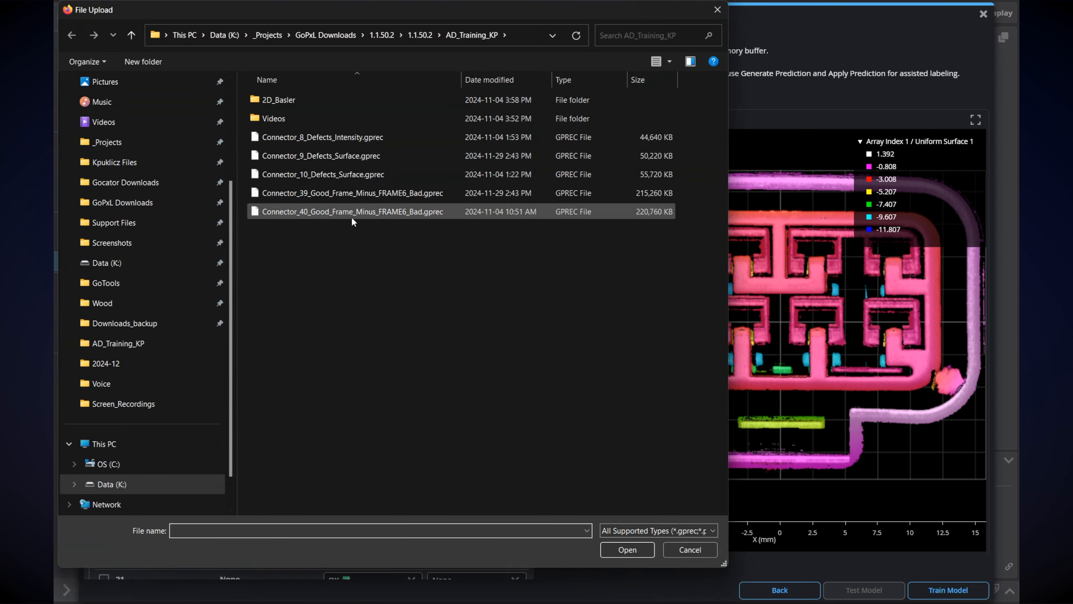
pyautogui.click(343, 156)
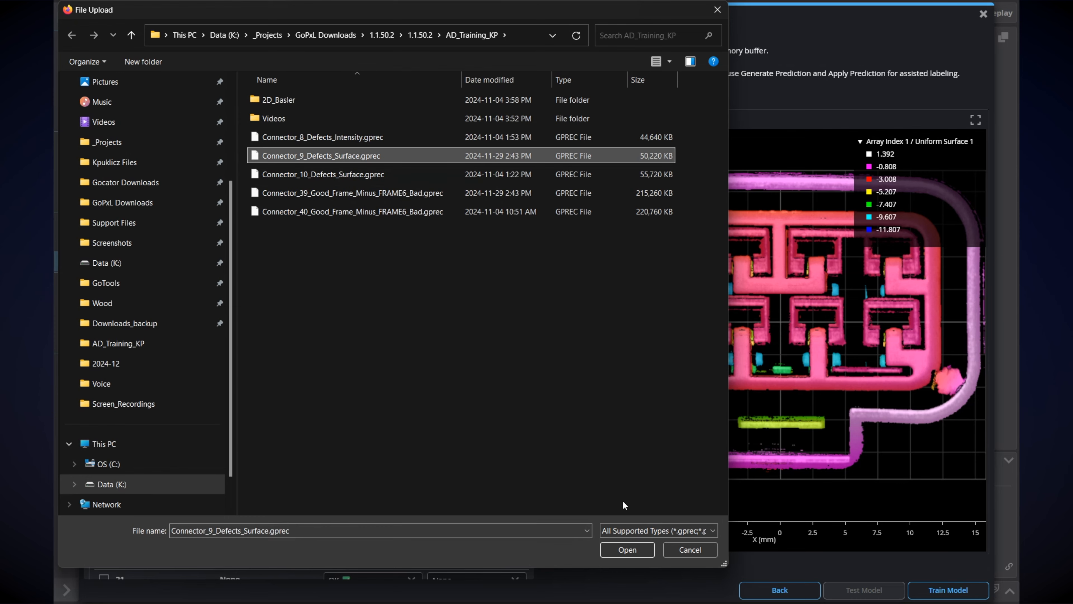
pyautogui.click(628, 550)
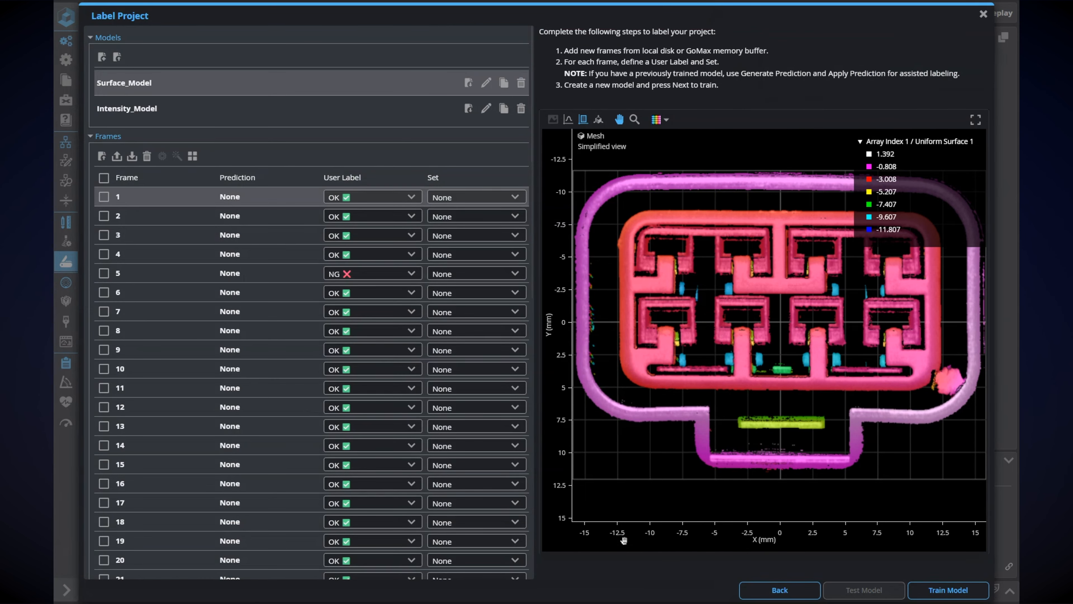
# Step: Select the newly uploaded frames 40 to 48 and set their User Label to NG
pyautogui.scroll(-5, 296, 473)
pyautogui.scroll(-5, 272, 468)
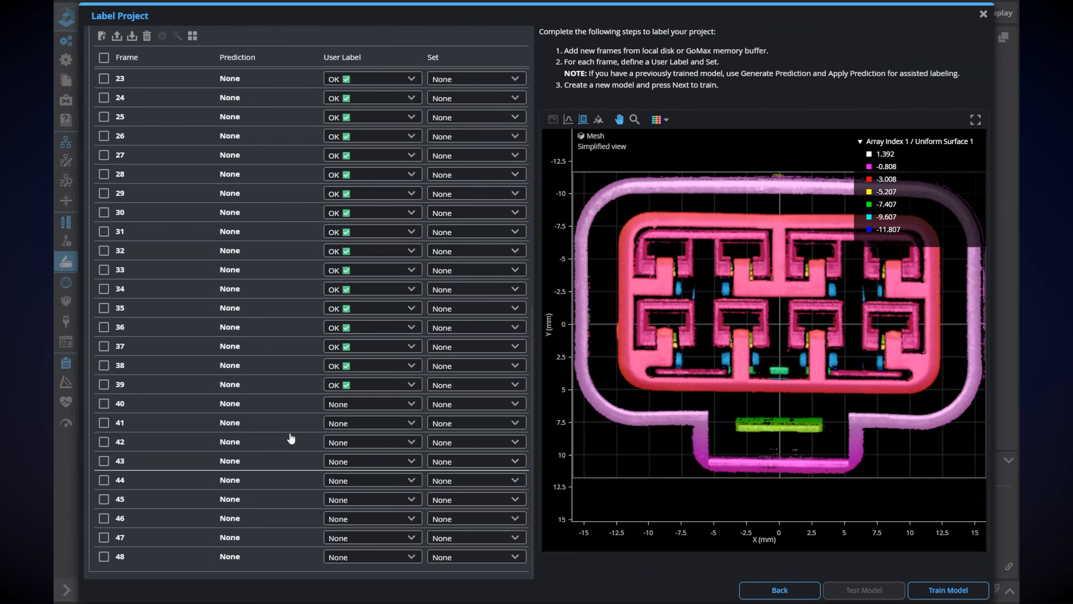
pyautogui.click(104, 404)
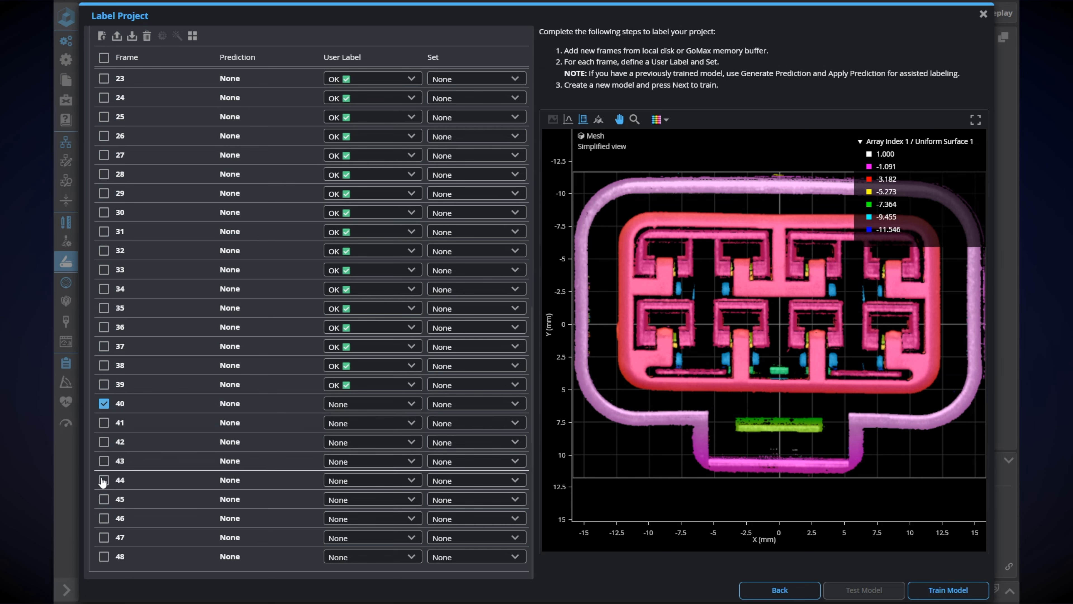
pyautogui.keyDown('shift'); pyautogui.click(104, 556); pyautogui.keyUp('shift')
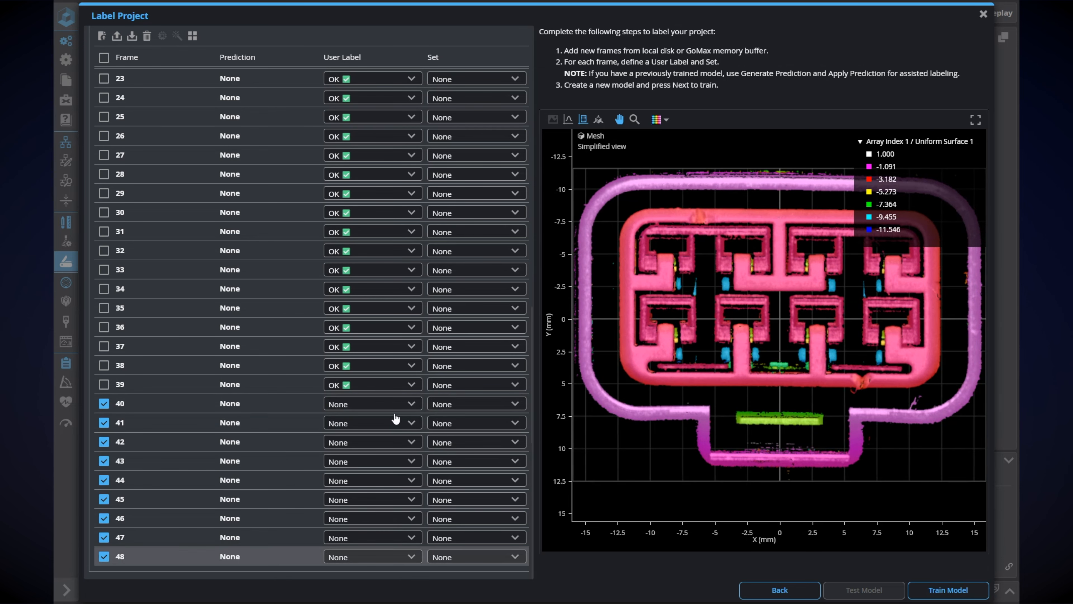
pyautogui.click(393, 405)
pyautogui.click(379, 450)
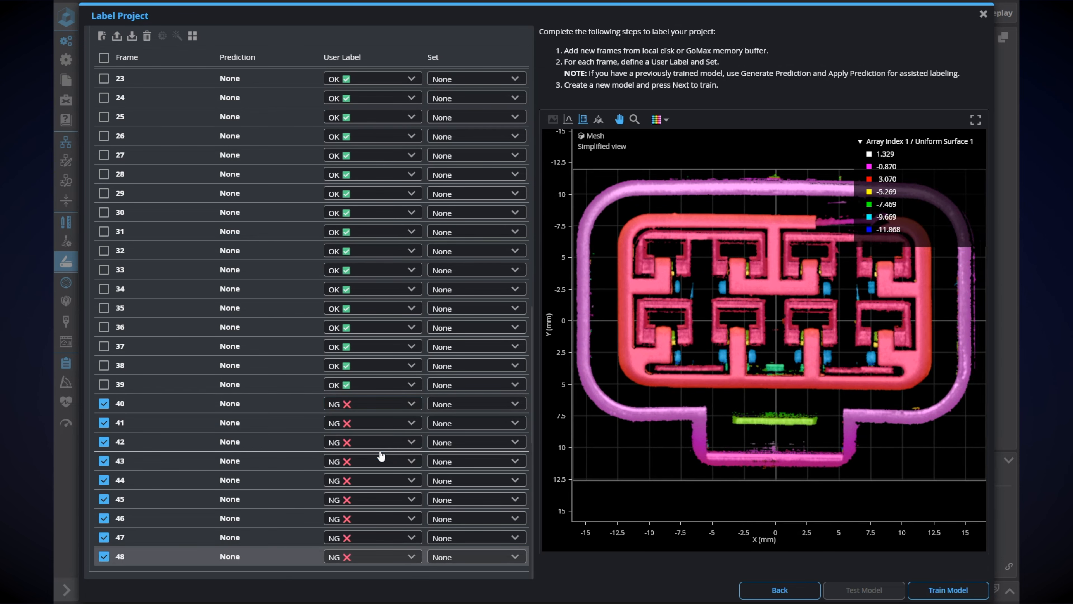
# Step: Review the user labels across the whole frame list and view the scan of frame 5
pyautogui.scroll(8, 350, 446)
pyautogui.scroll(1, 352, 442)
pyautogui.scroll(-9, 358, 444)
pyautogui.scroll(12, 360, 443)
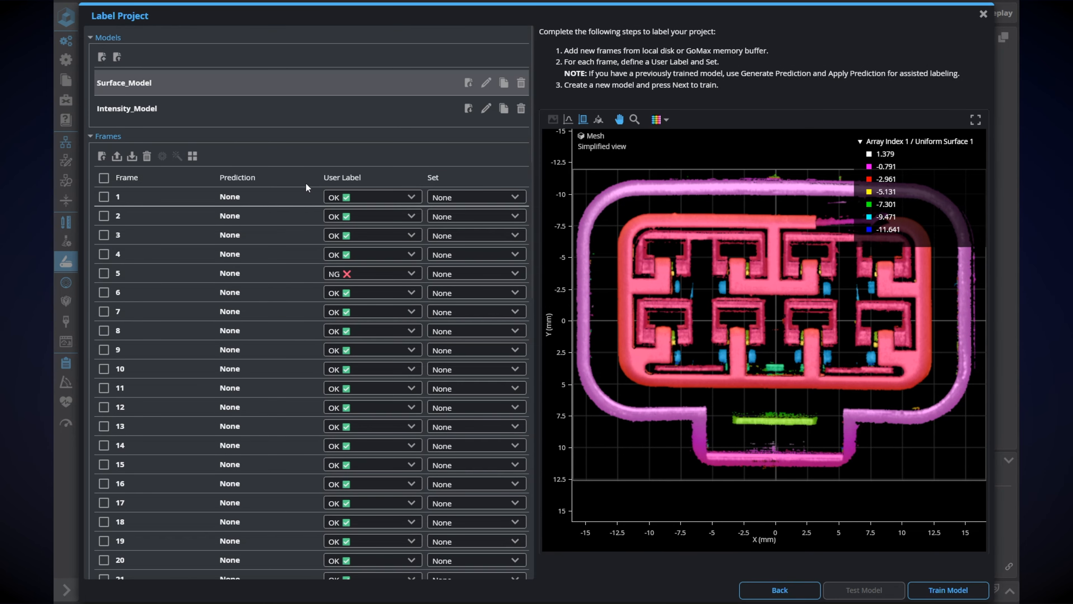
pyautogui.click(132, 162)
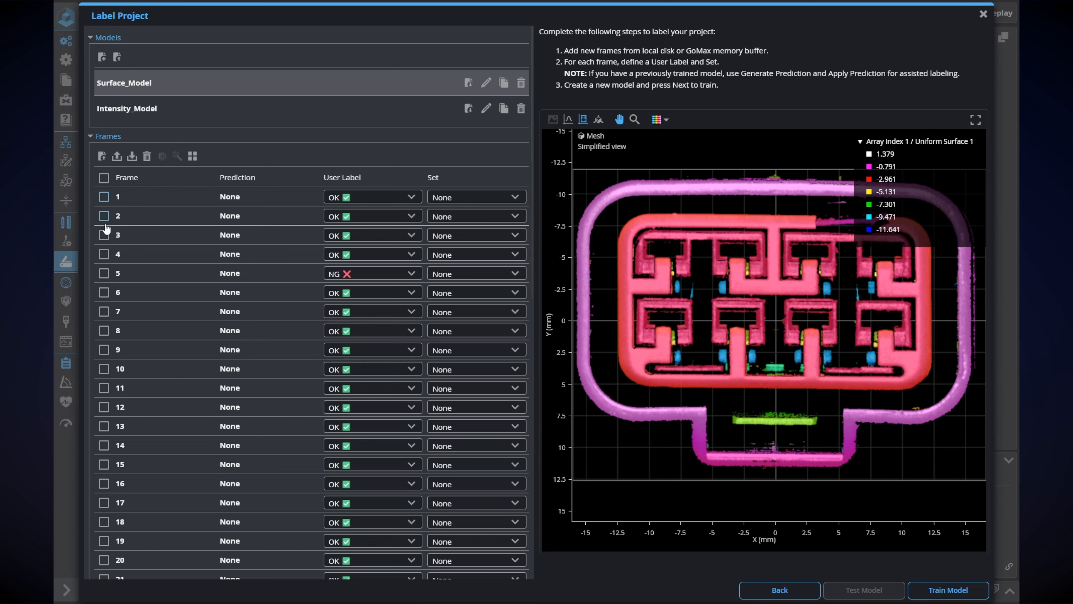
pyautogui.click(104, 274)
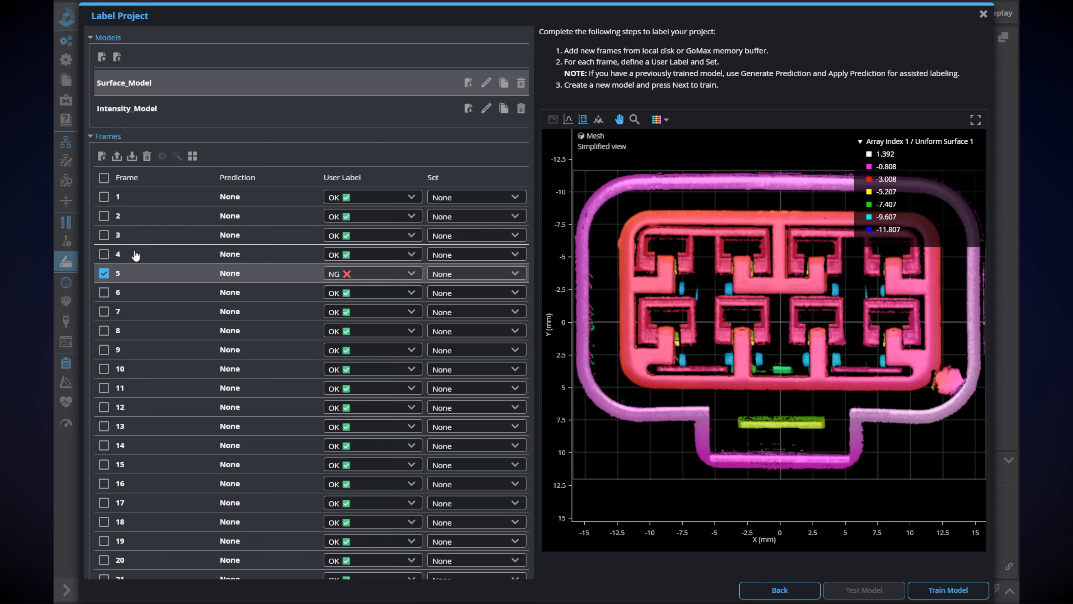
pyautogui.click(104, 273)
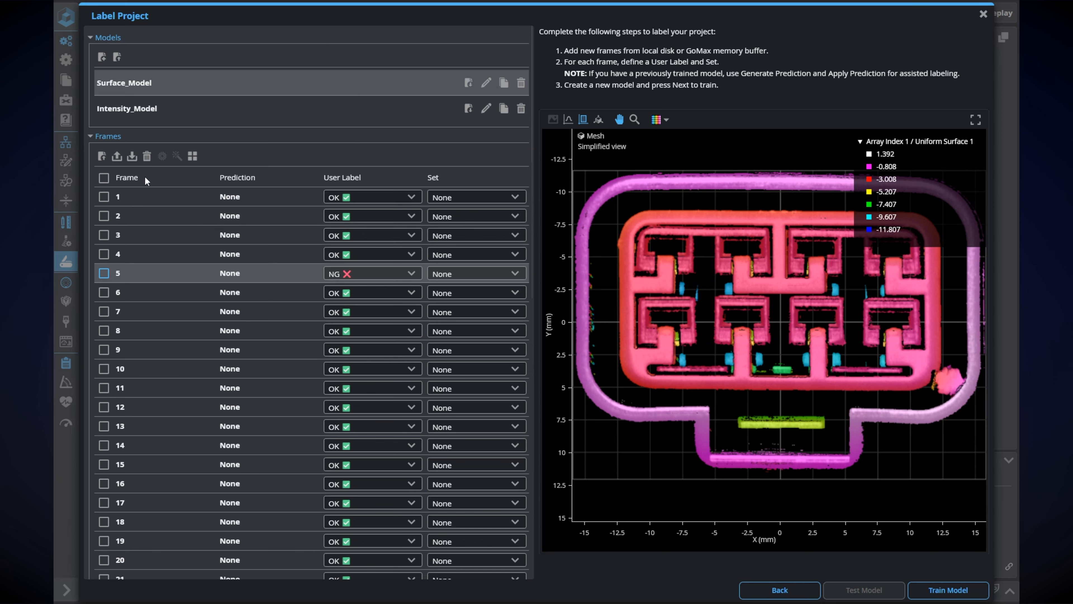
# Step: Assign all frames to the Train and Test sets automatically and check the assignment through the frame list
pyautogui.click(192, 157)
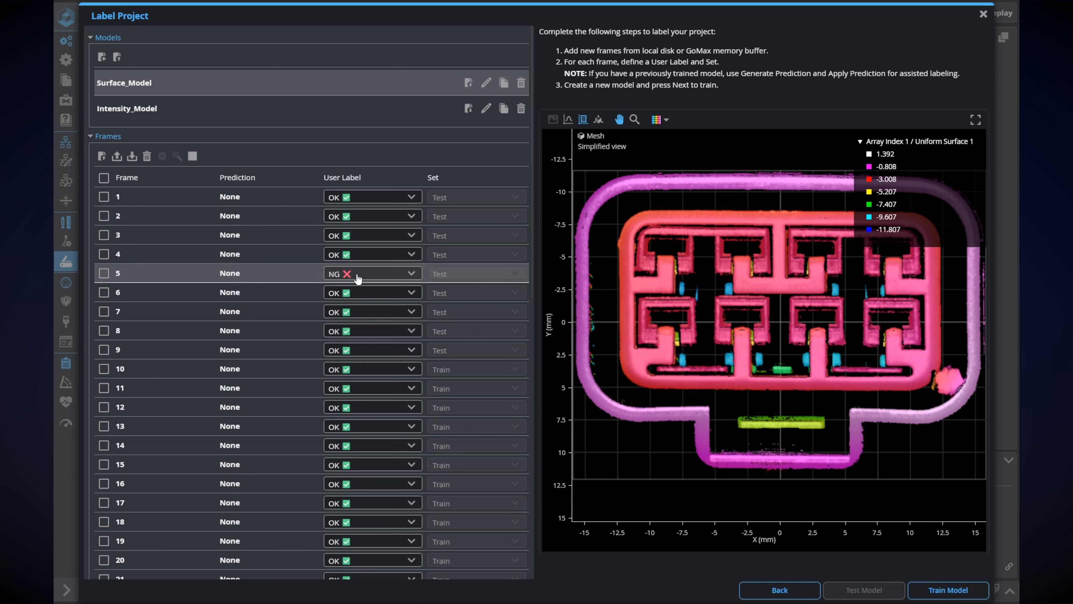
pyautogui.scroll(-5, 437, 279)
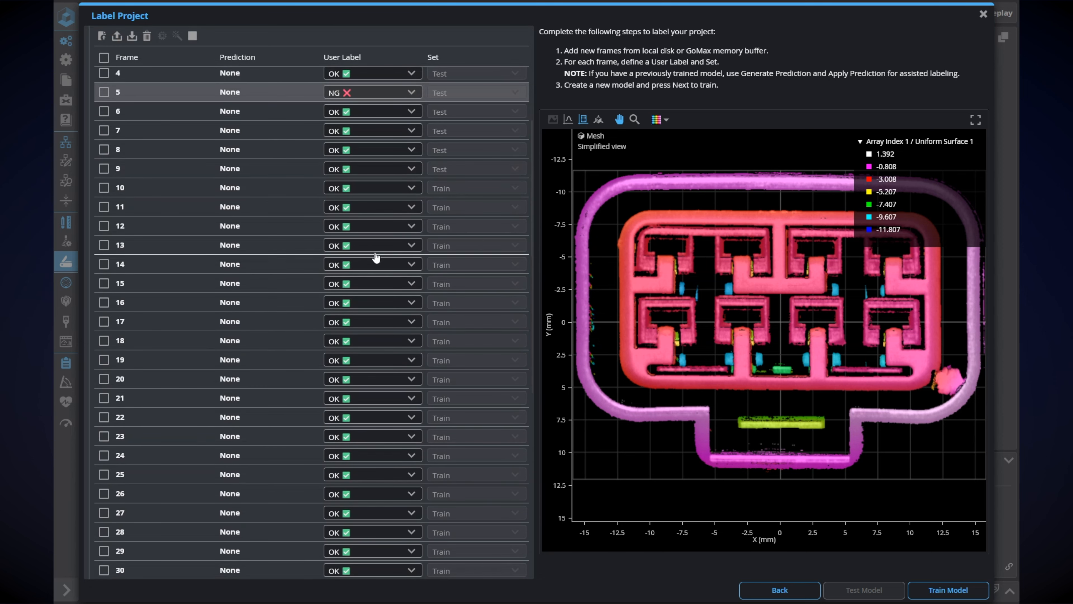
pyautogui.scroll(-1, 448, 343)
pyautogui.scroll(-7, 448, 343)
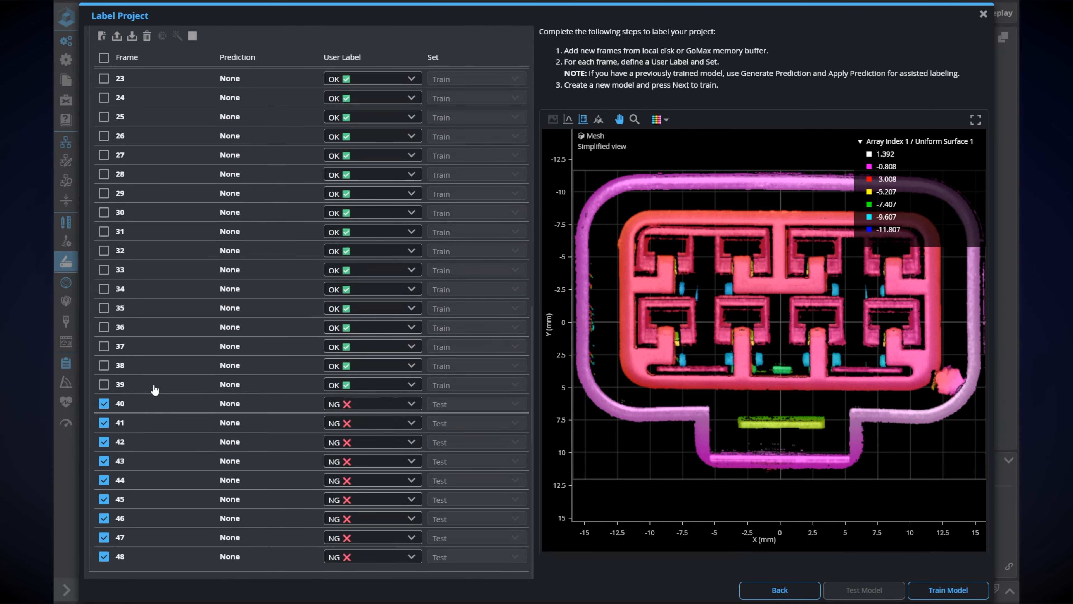
pyautogui.scroll(10, 180, 355)
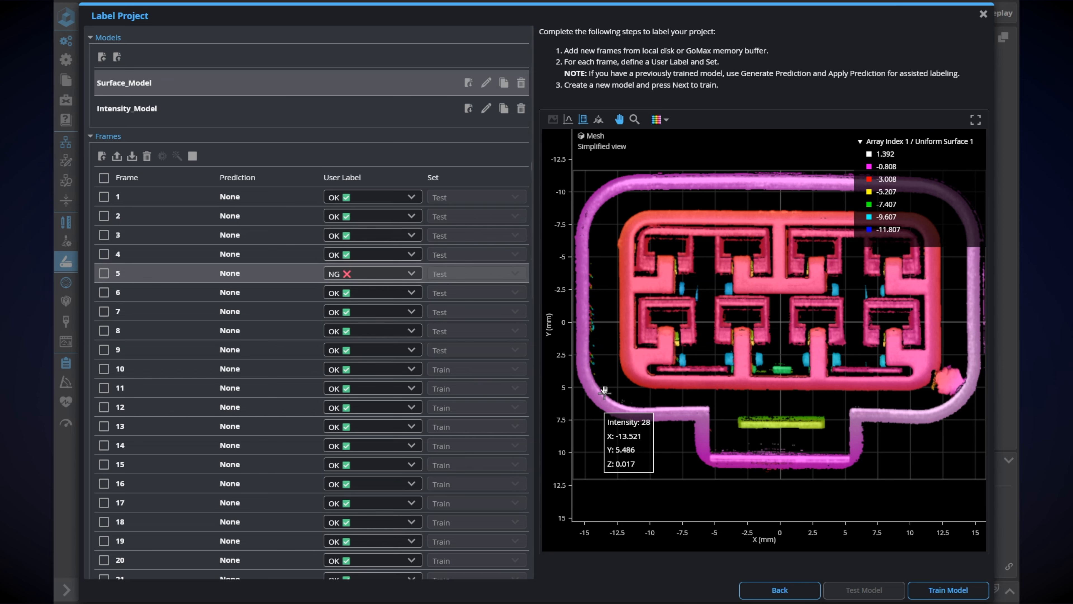
# Step: Proceed to the training configuration and choose Surface as data source, 256x256 model resolution and Big anomaly size
pyautogui.click(949, 590)
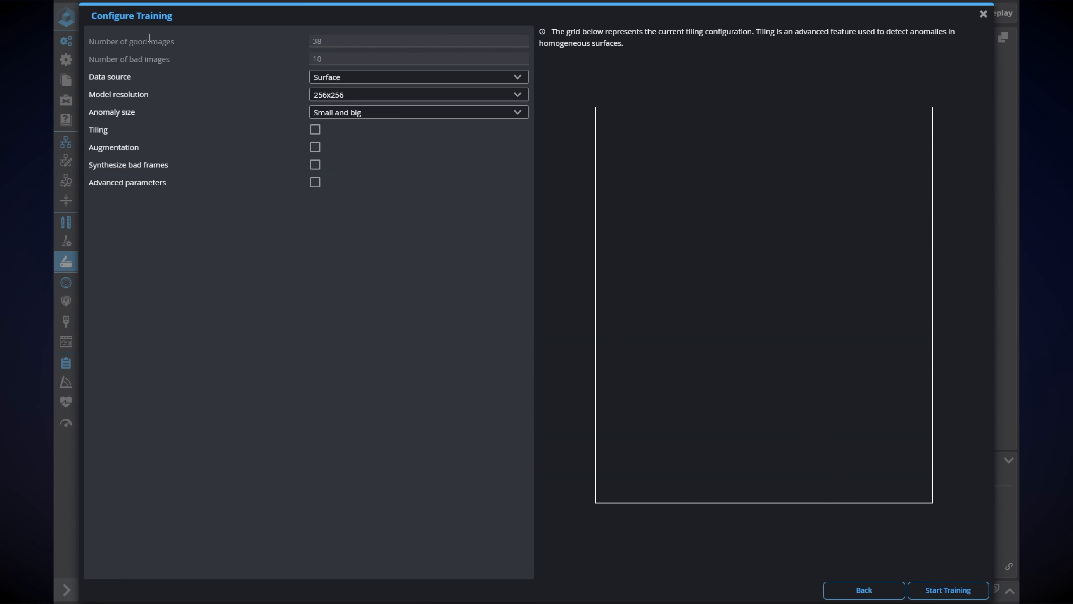
pyautogui.click(331, 81)
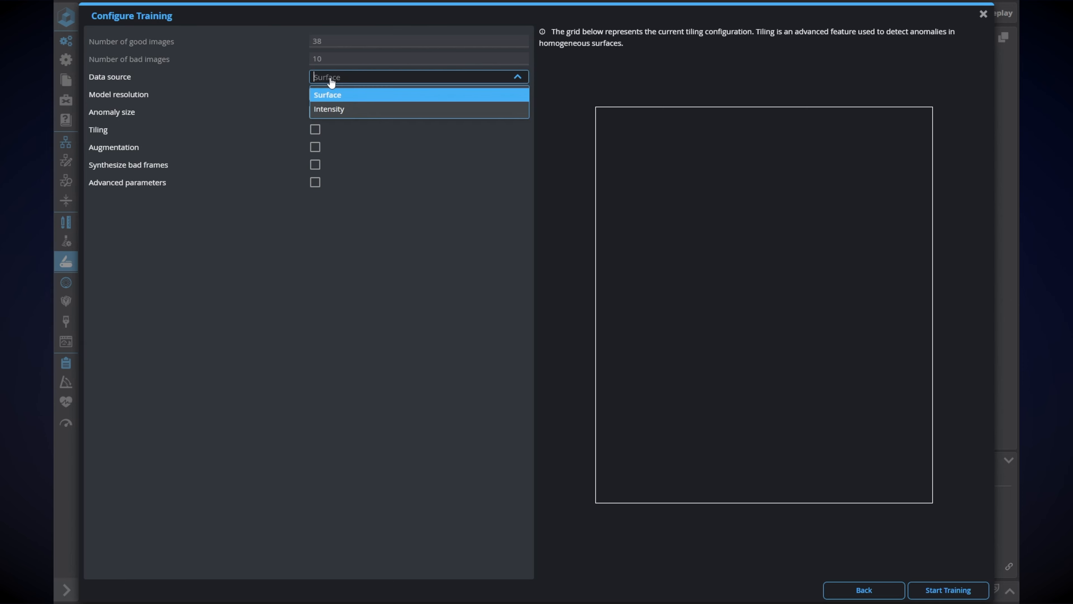
pyautogui.click(349, 97)
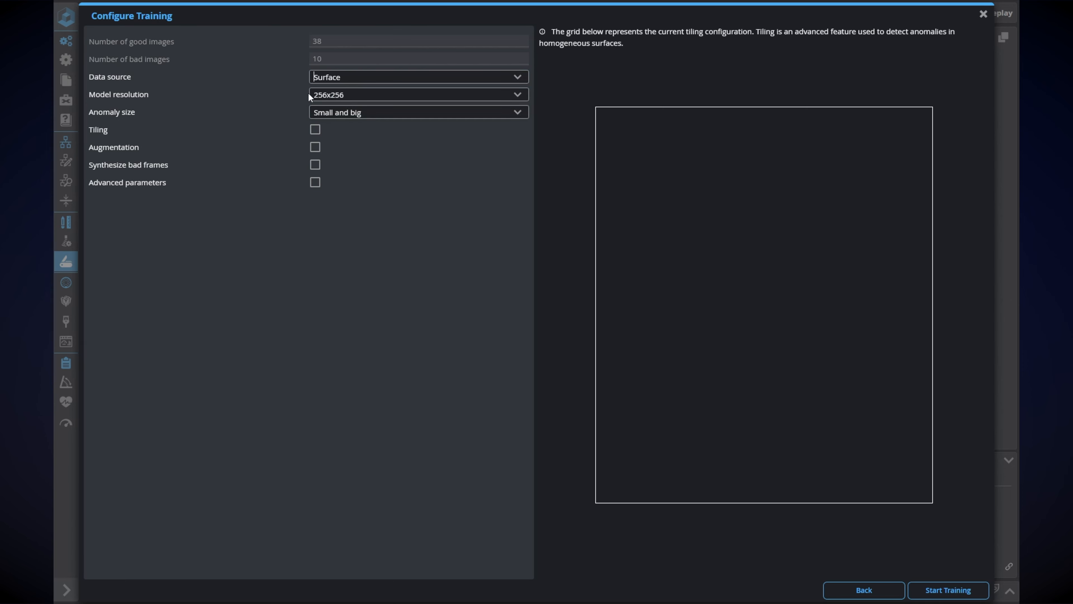
pyautogui.click(330, 99)
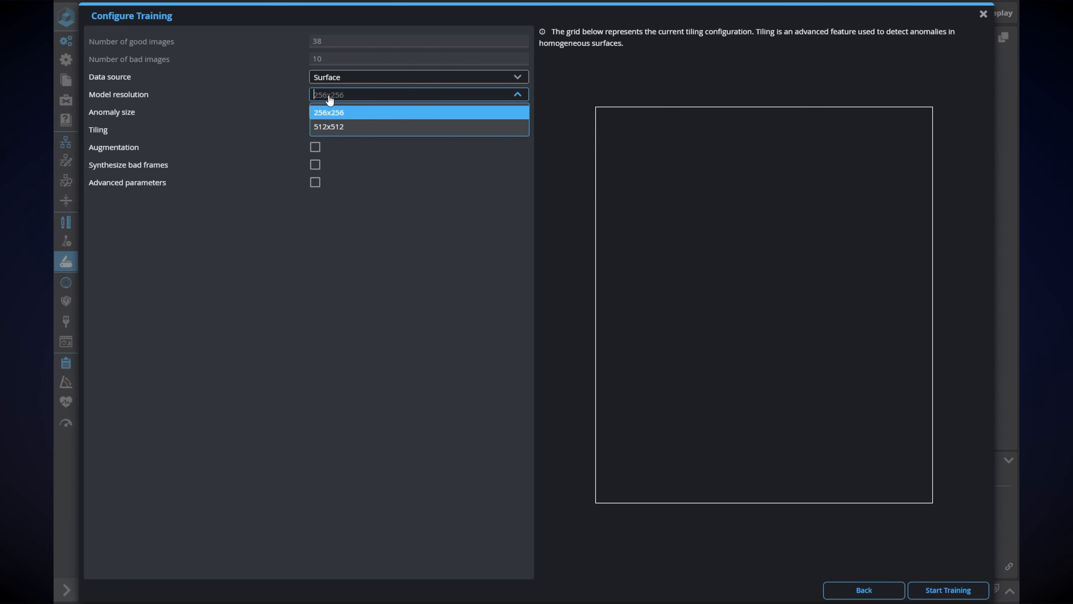
pyautogui.click(374, 113)
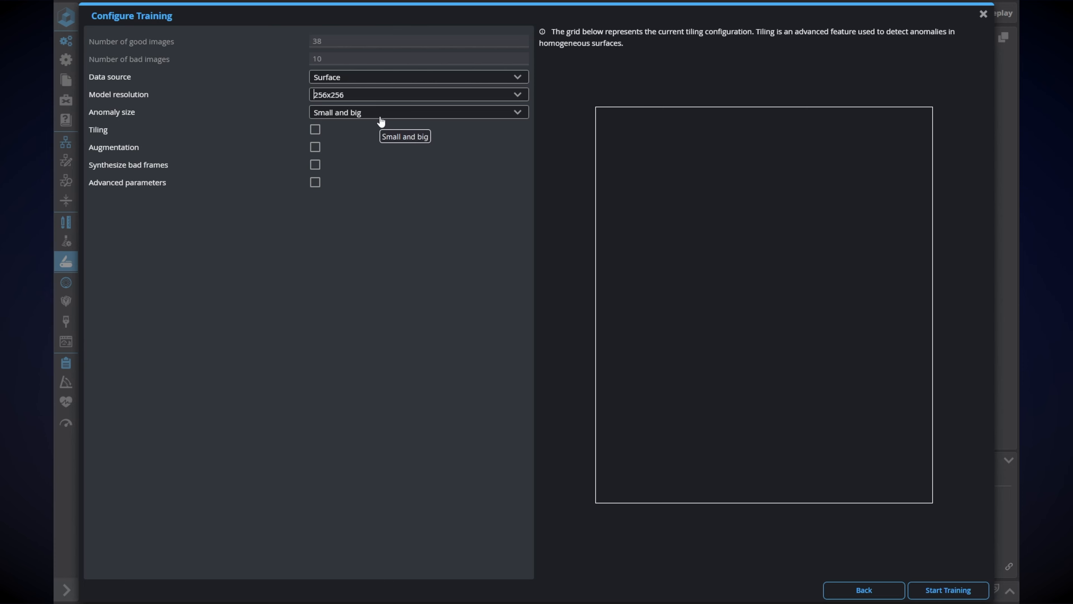
pyautogui.click(325, 115)
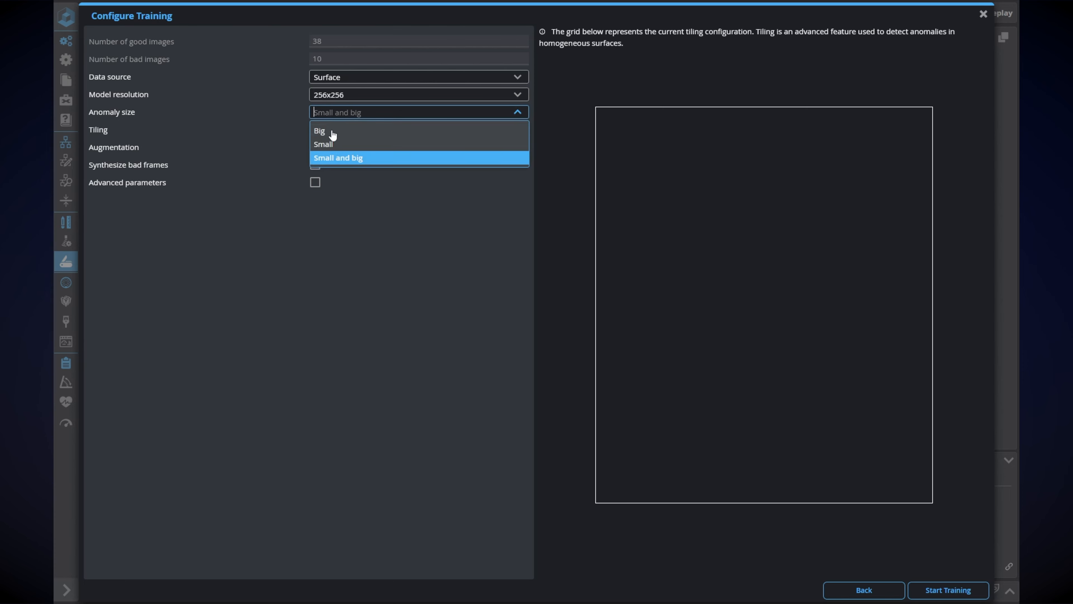
pyautogui.click(333, 132)
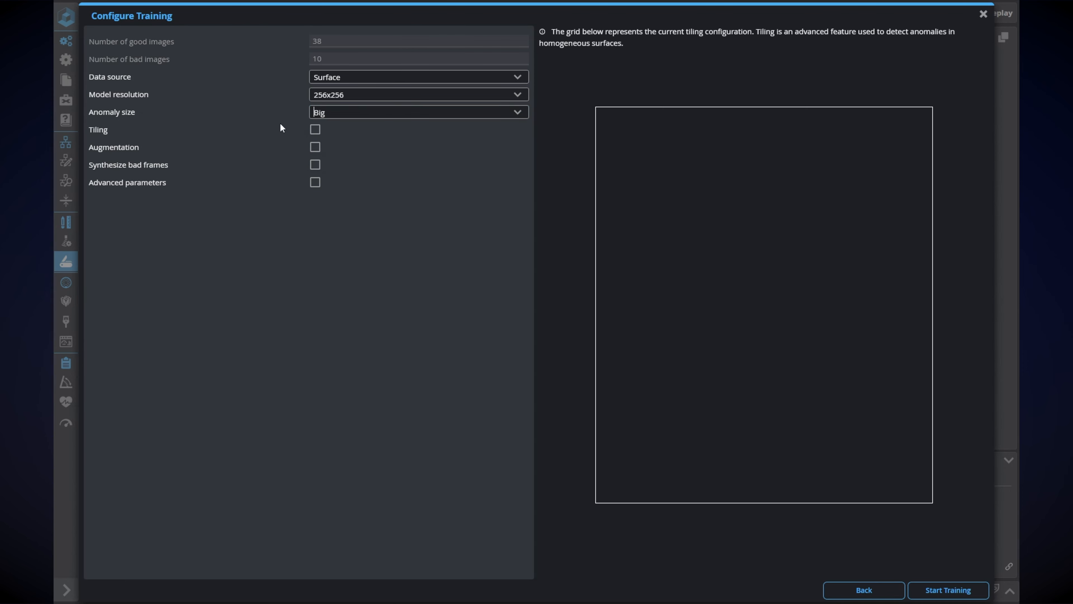
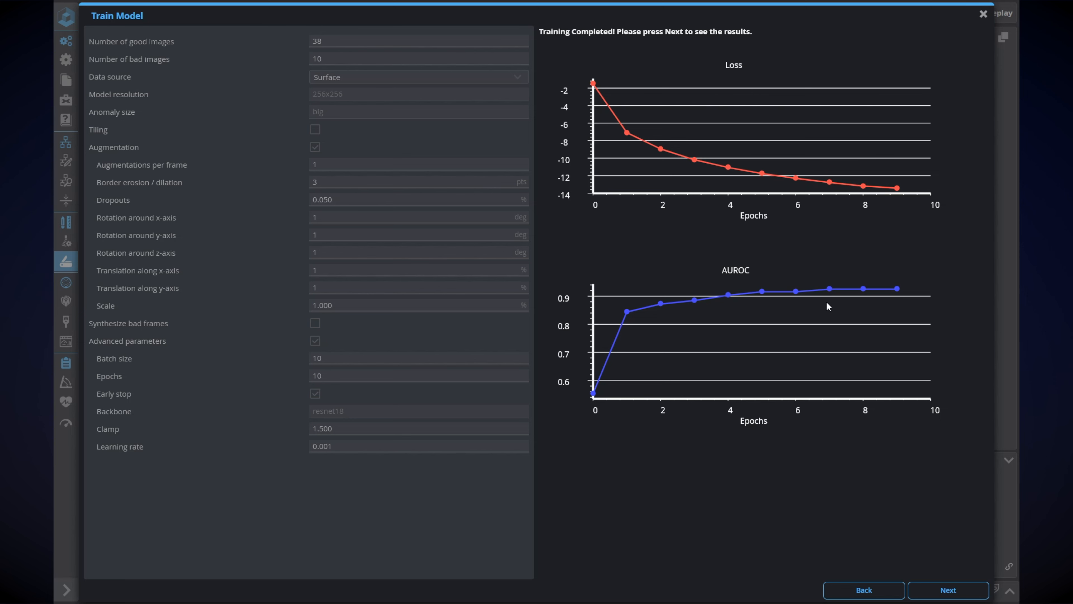
# Step: Proceed to the trained model's performance results for review and exit the training
pyautogui.click(948, 592)
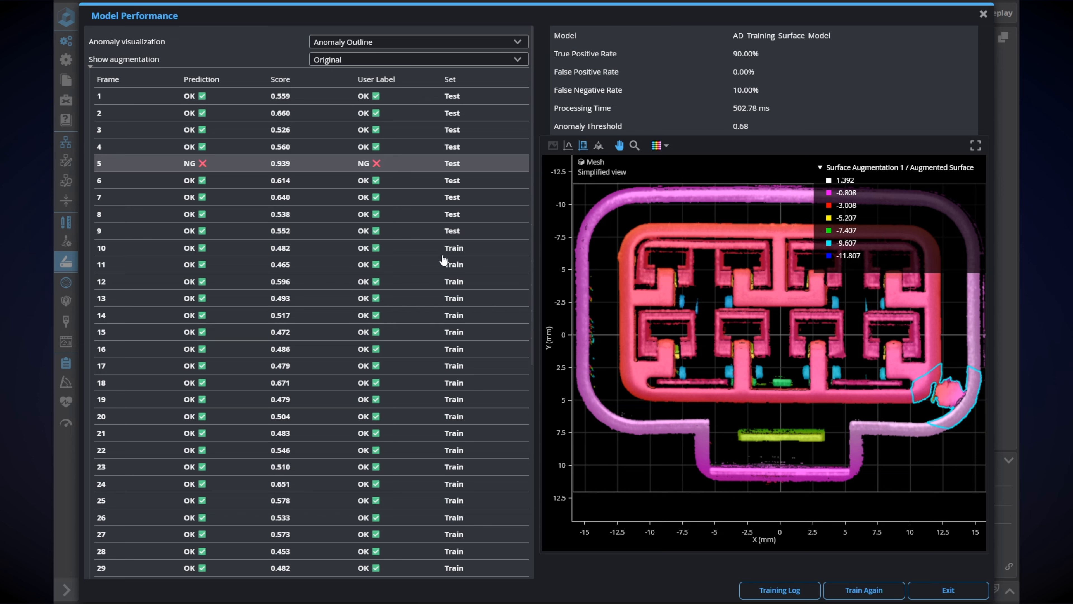
pyautogui.click(953, 590)
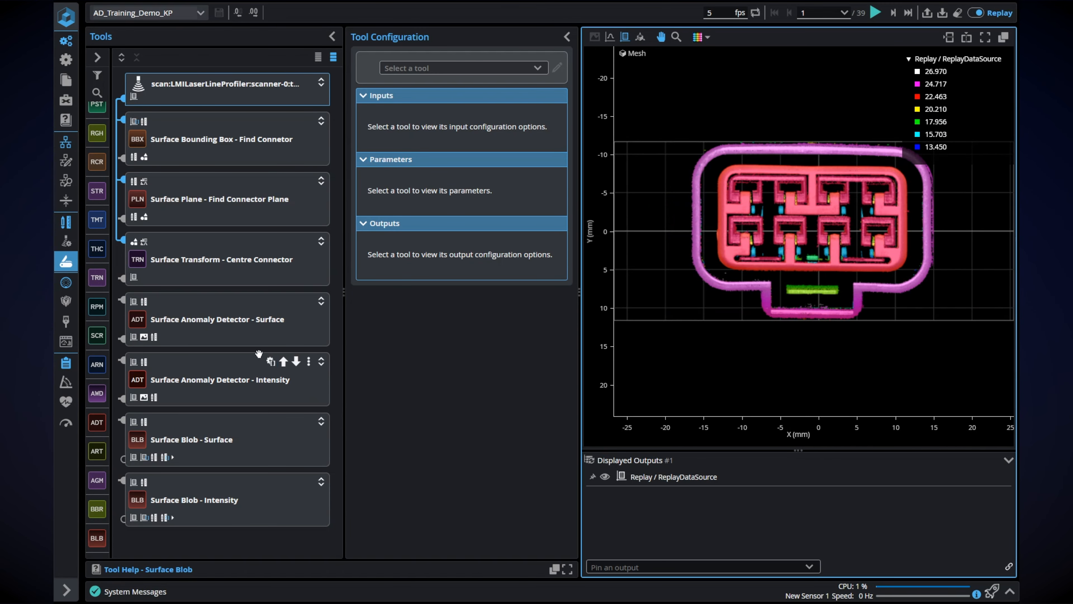
# Step: Select AD_Training_Surface_Model as the model for the Surface Anomaly Detector - Surface tool and display its Anomaly Surface output
pyautogui.click(234, 334)
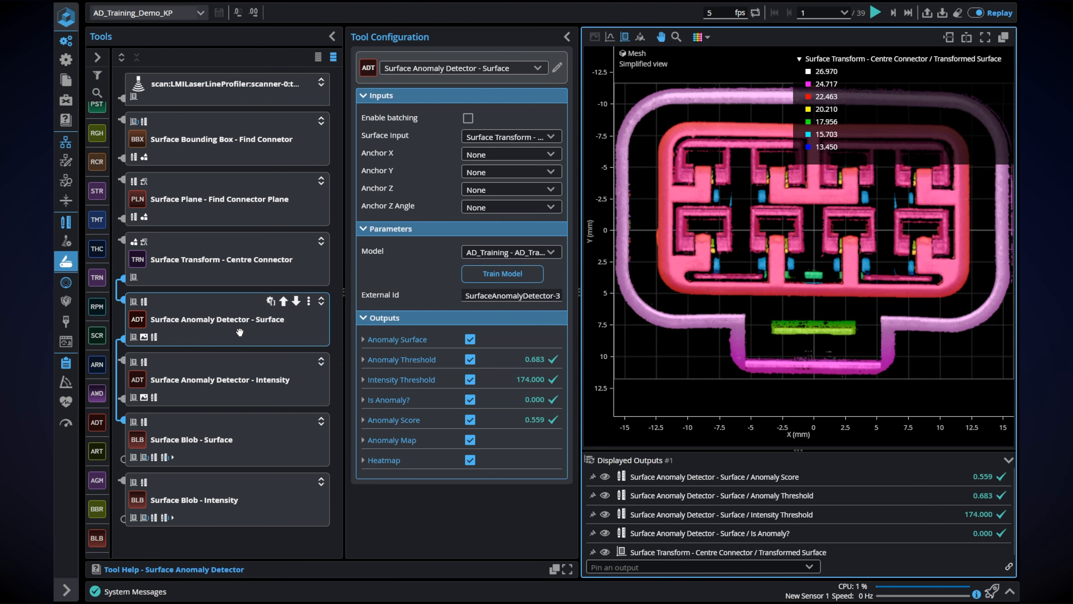
pyautogui.click(476, 255)
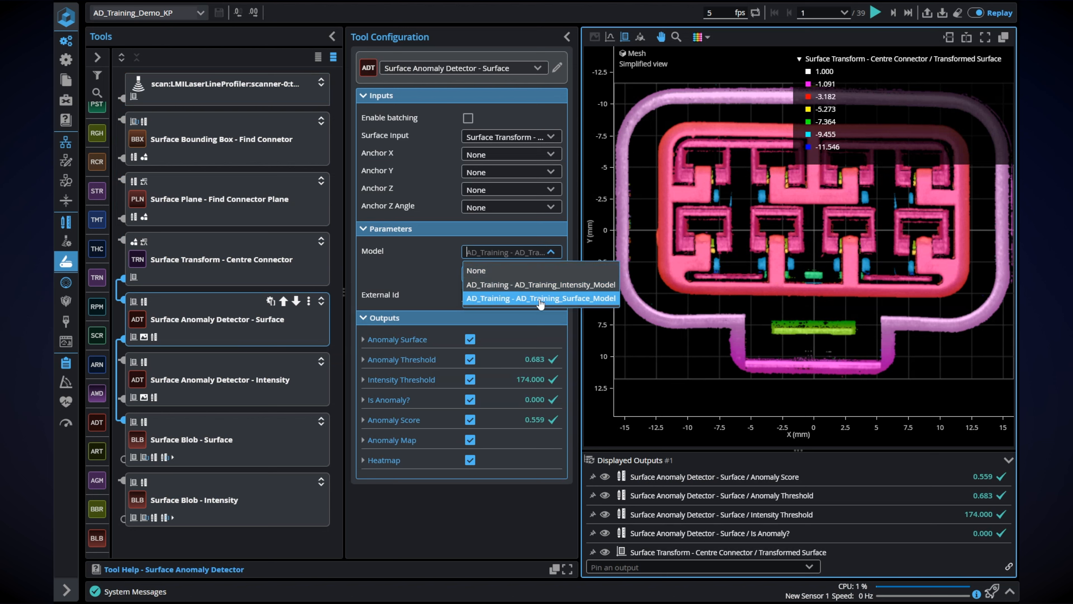
pyautogui.click(555, 299)
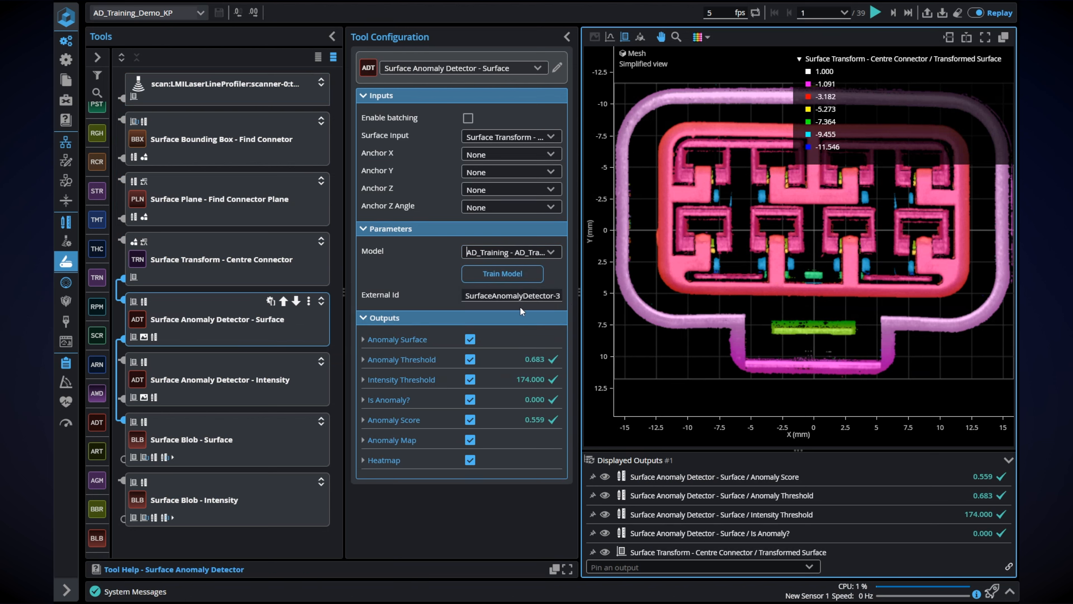
pyautogui.click(398, 342)
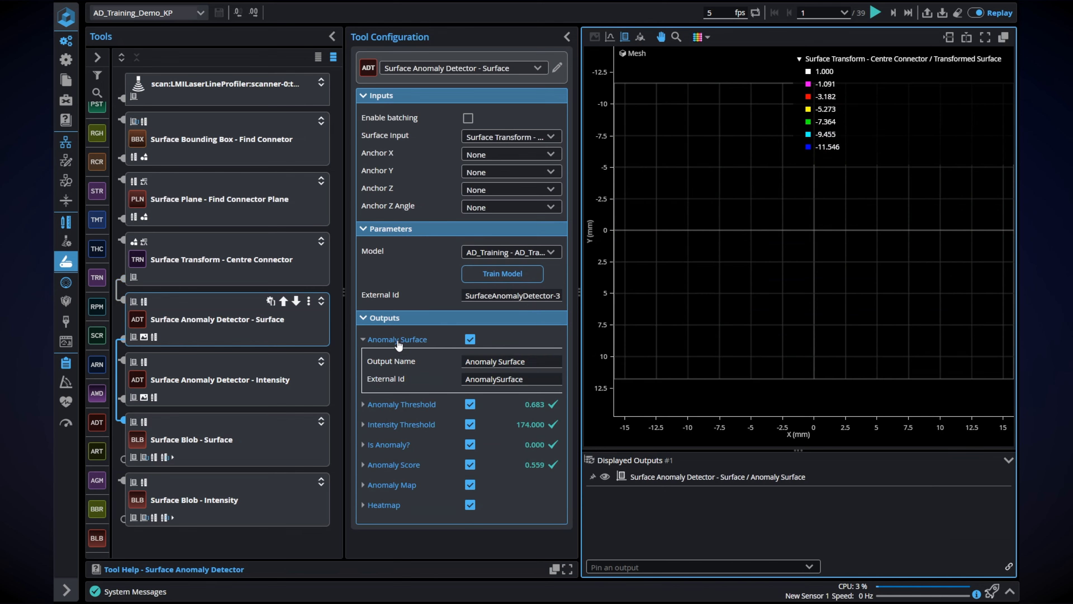
pyautogui.click(399, 341)
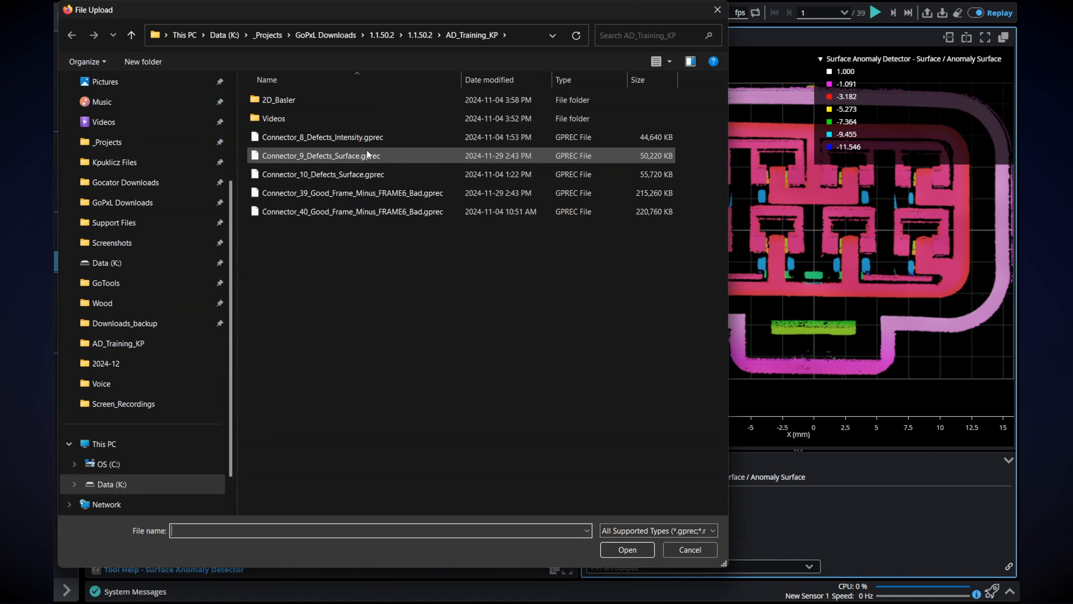
# Step: Upload the replay file Connector_9_Defects_Surface.gprec and load the AD_Training_Demo_KP job, discarding the unsaved changes
pyautogui.click(365, 155)
pyautogui.click(614, 551)
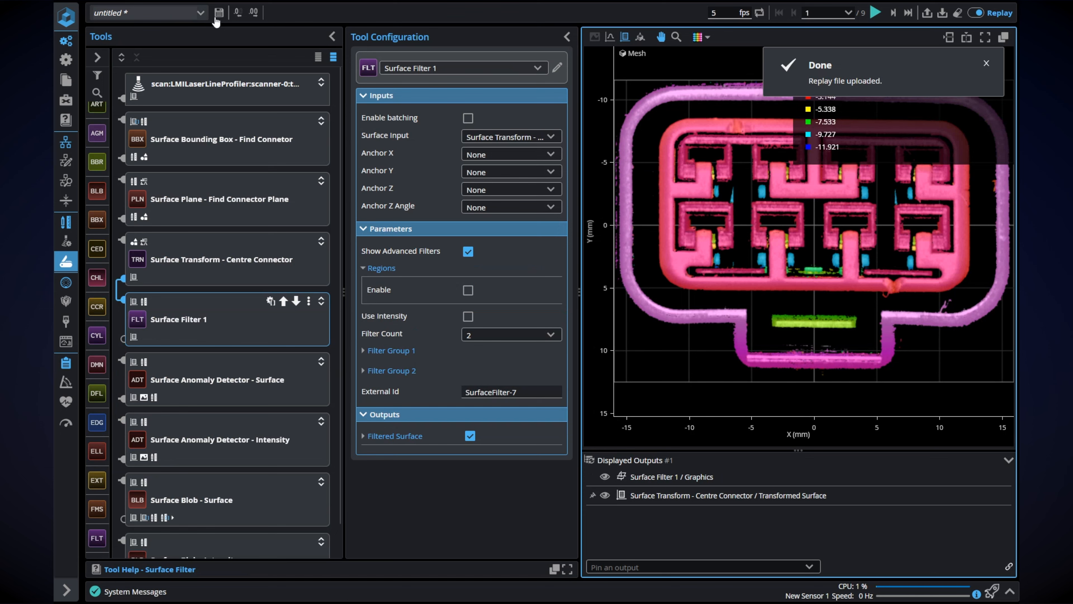
pyautogui.click(202, 13)
pyautogui.click(176, 127)
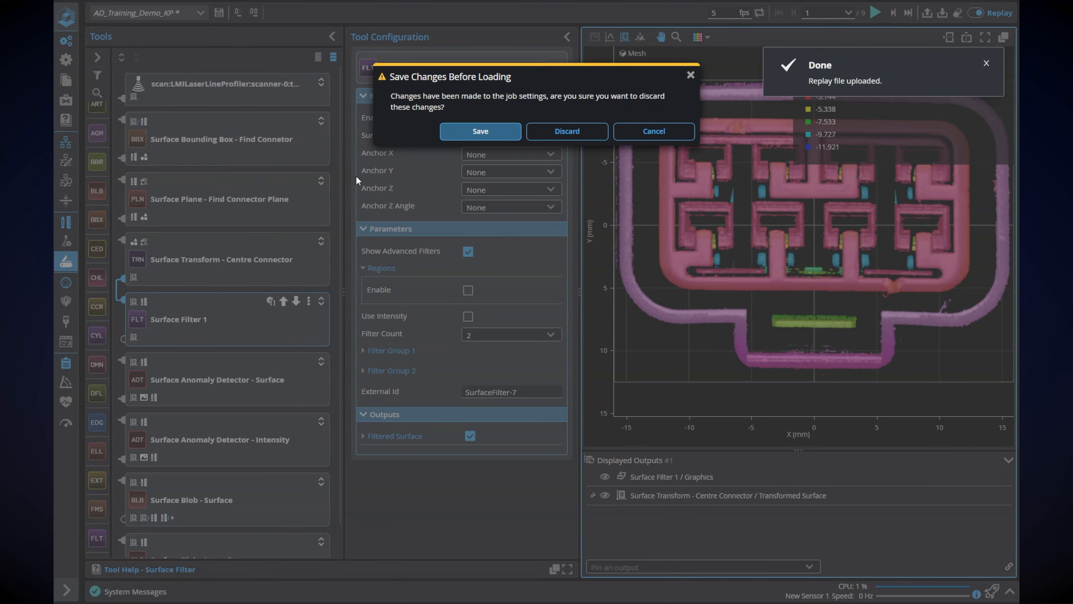
pyautogui.click(531, 133)
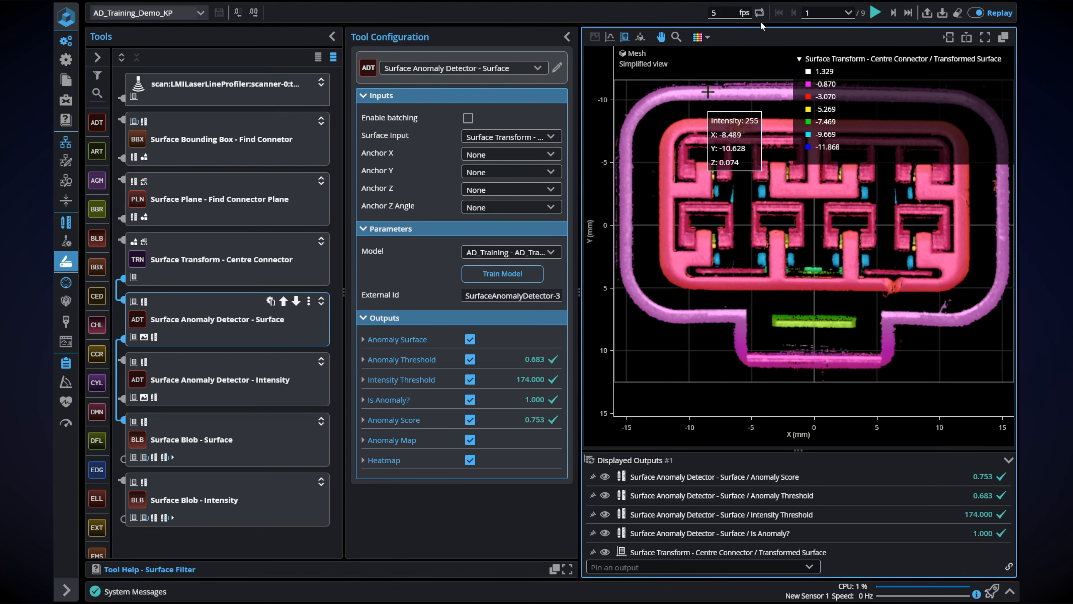
# Step: Collapse the height colour legend and advance through the defect replay to frame 4 to examine the detector's results
pyautogui.click(799, 59)
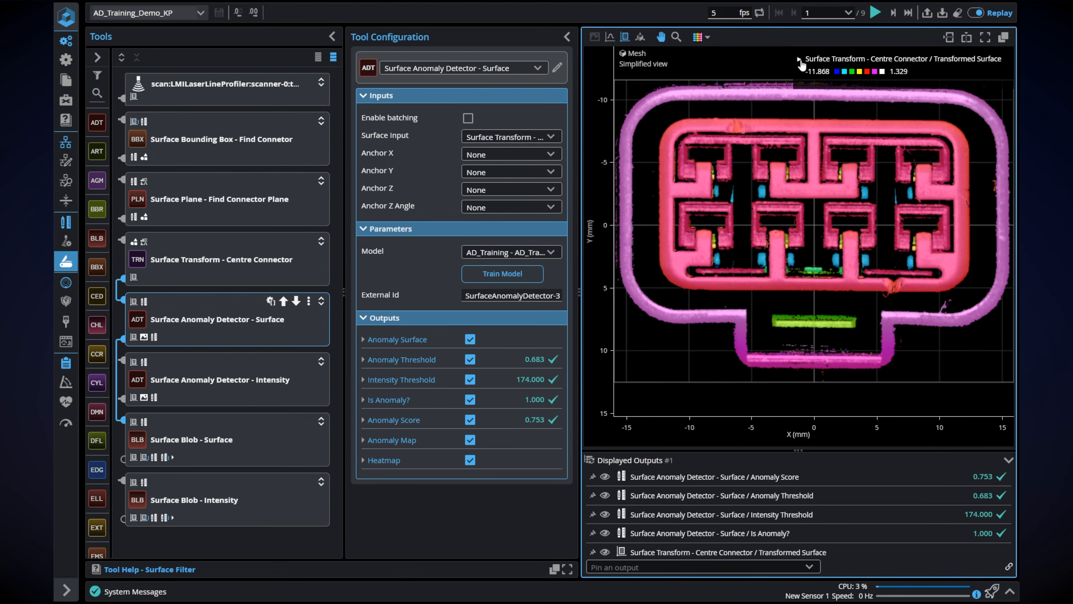
pyautogui.moveTo(846, 5)
pyautogui.click(894, 14)
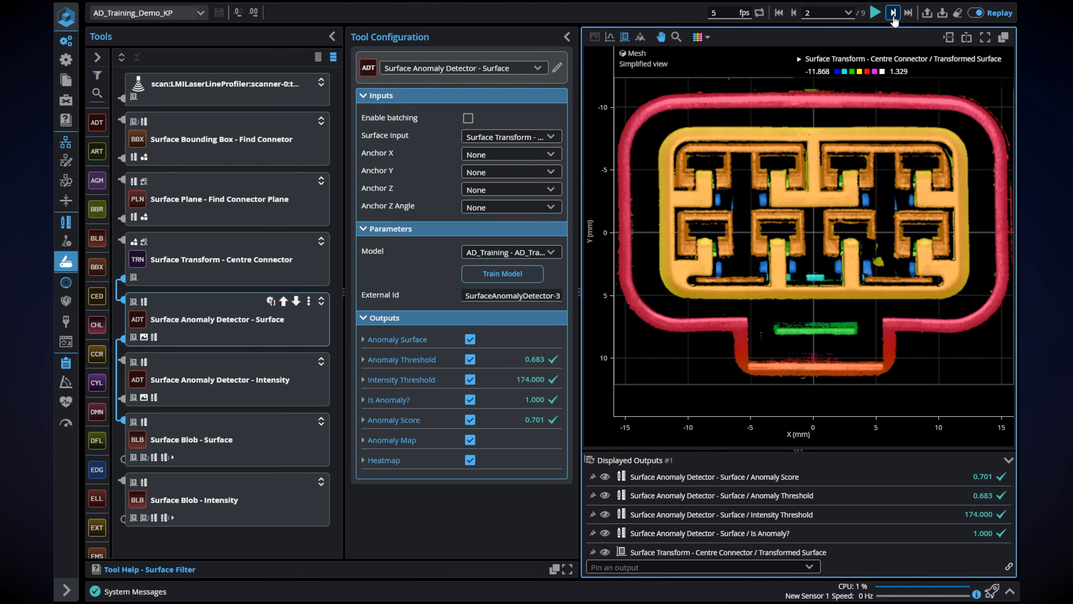
pyautogui.click(894, 13)
pyautogui.click(894, 13)
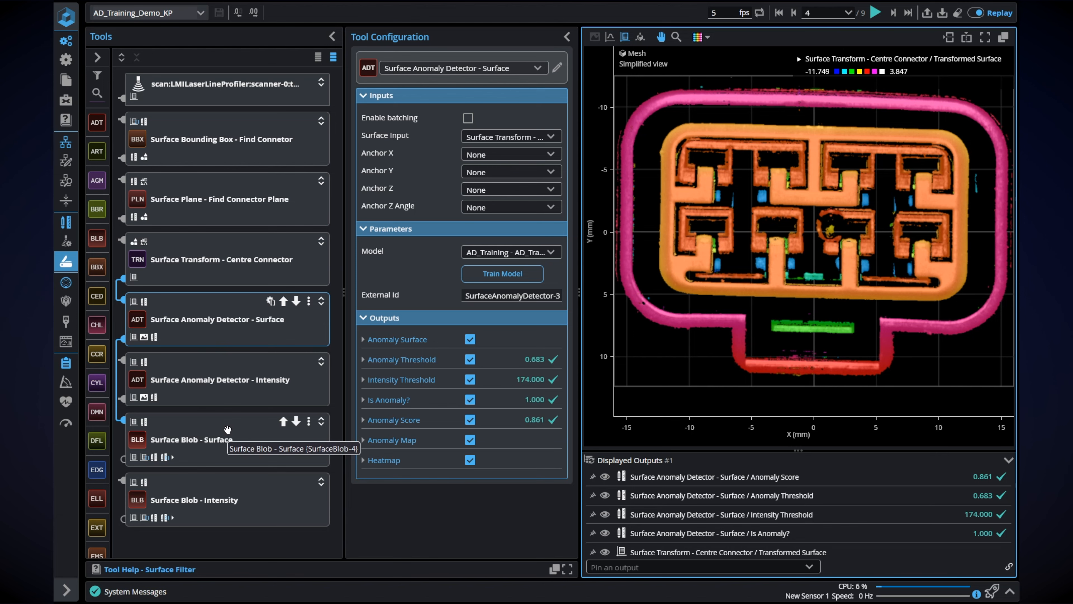
# Step: Set the surface input of the Surface Blob - Surface tool to Surface Anomaly Detector - Surface / Anomaly Surface
pyautogui.click(227, 429)
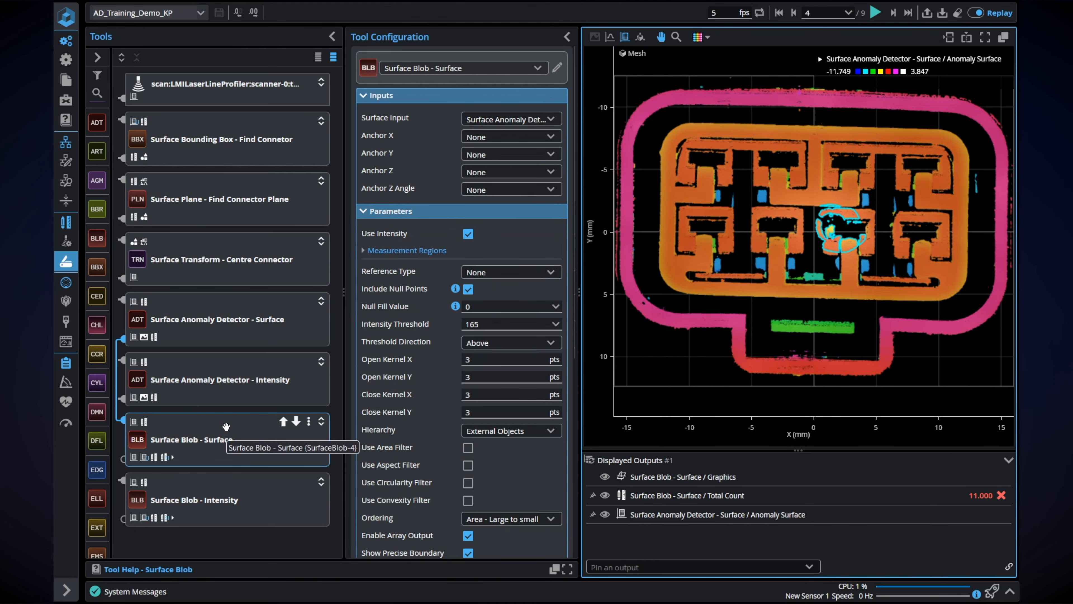
pyautogui.click(524, 121)
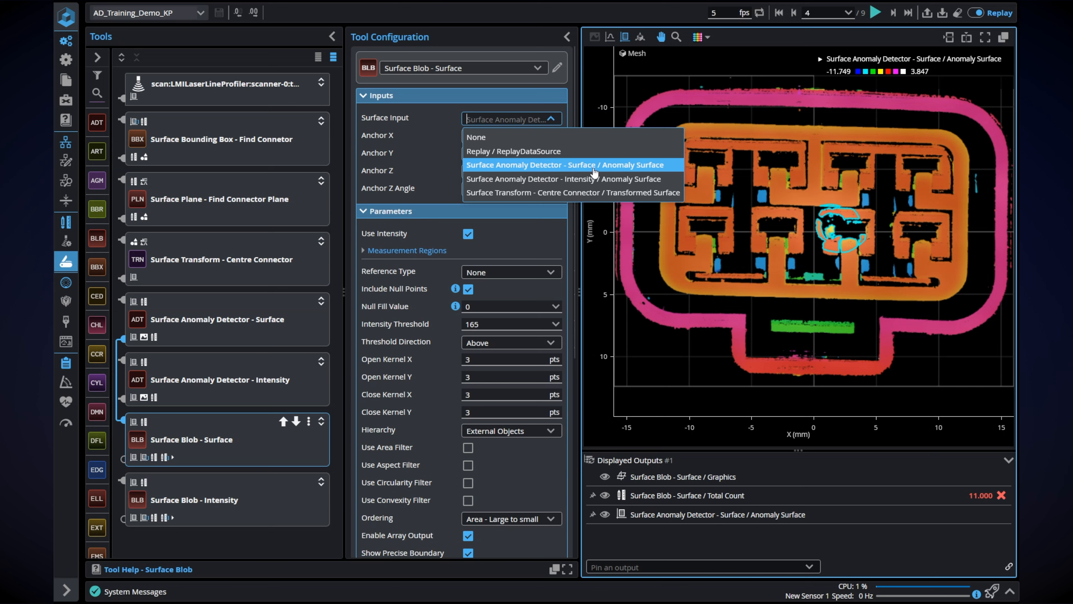
pyautogui.click(532, 166)
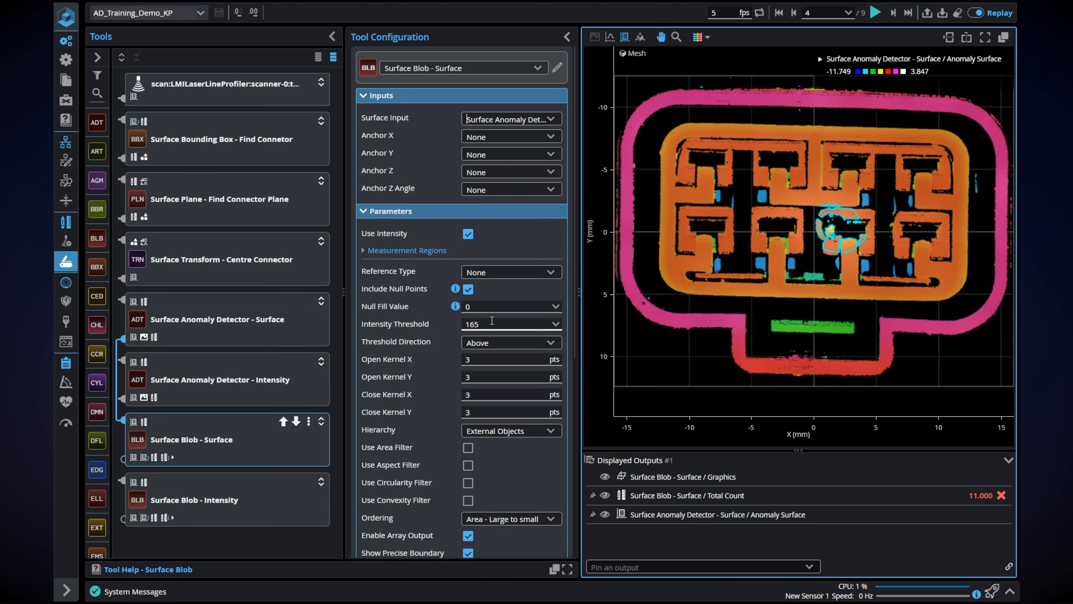
# Step: Set the blob tool's Intensity Threshold to 174 and compare it with the surface anomaly detector's Intensity Threshold output
pyautogui.click(458, 324)
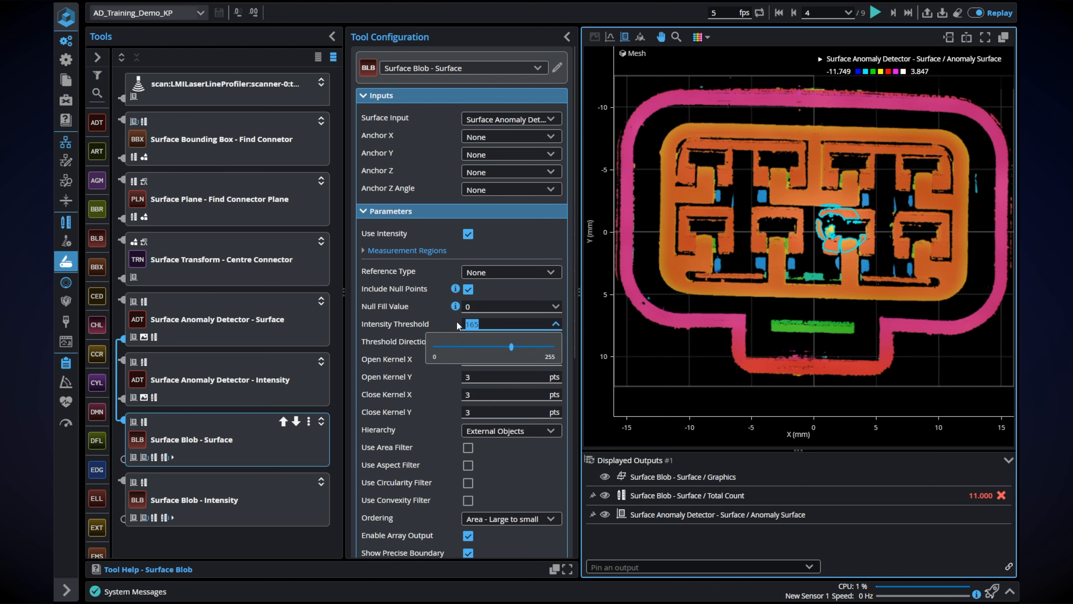
pyautogui.write('174')
pyautogui.click(217, 319)
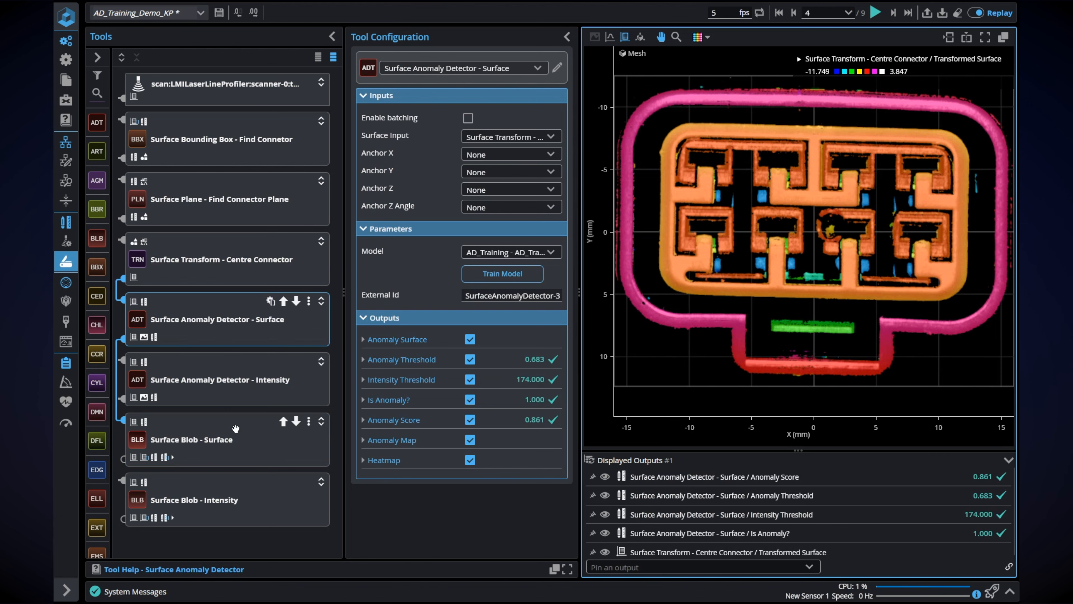
pyautogui.click(231, 431)
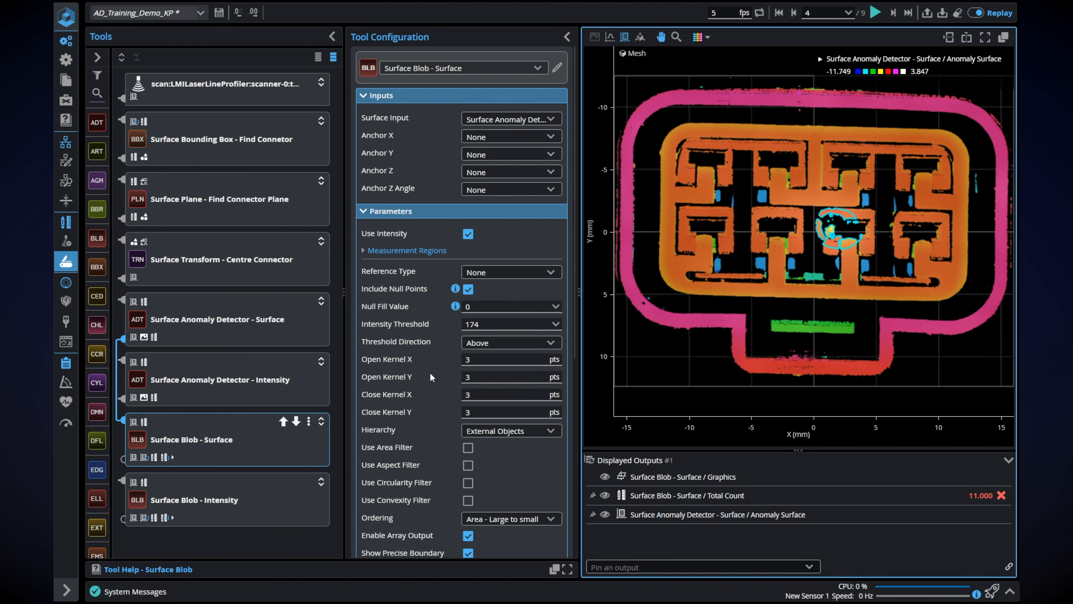
# Step: Review the remaining Surface Blob - Surface parameters and outputs, and examine the outlined defects on replay frames 5 to 7
pyautogui.scroll(-1, 455, 375)
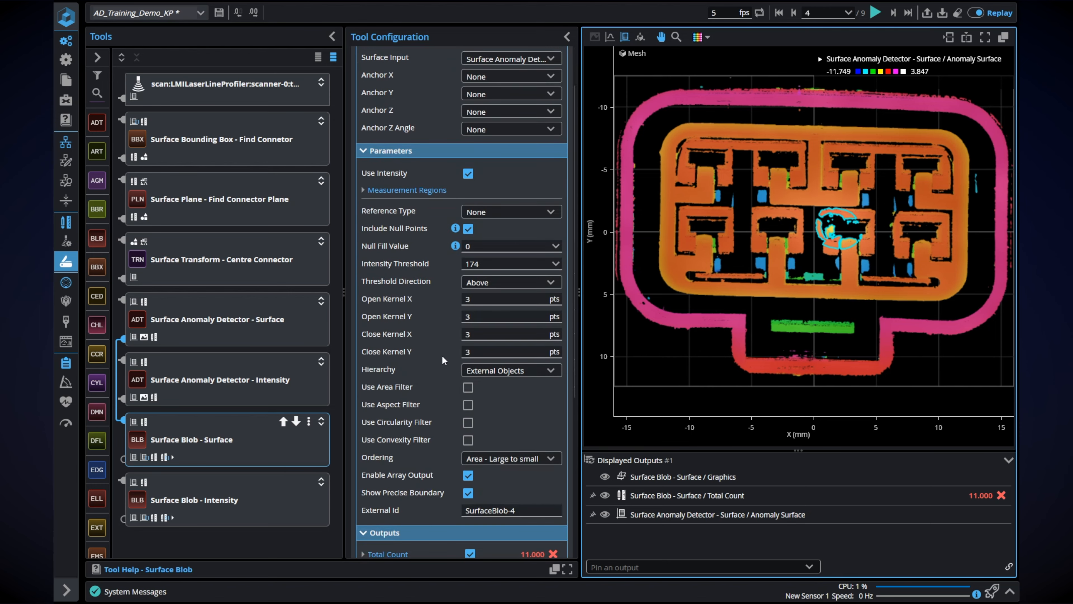
pyautogui.scroll(-1, 429, 392)
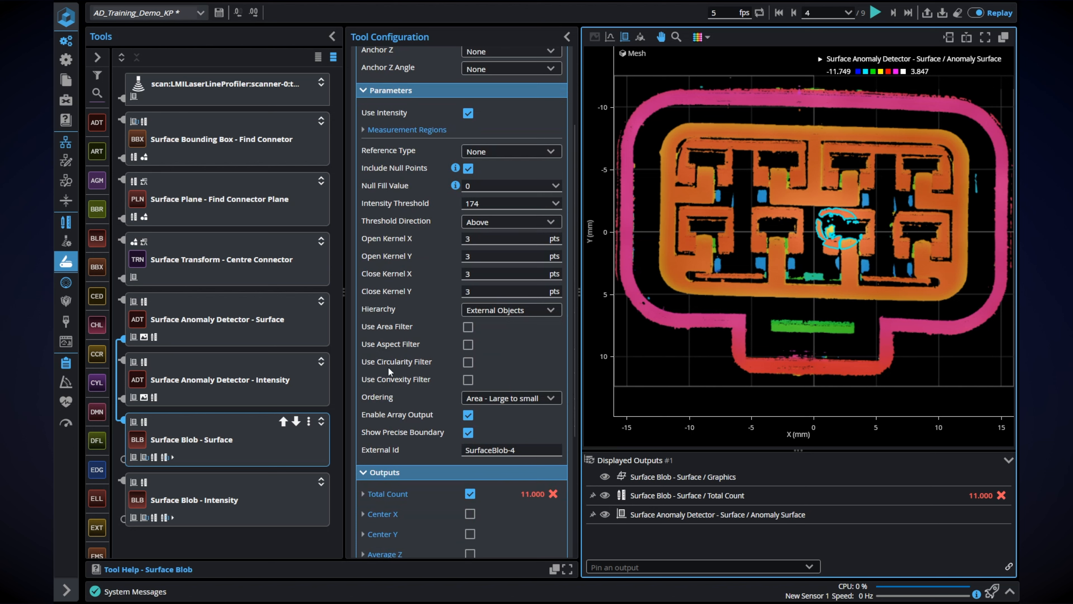
pyautogui.scroll(-1, 413, 361)
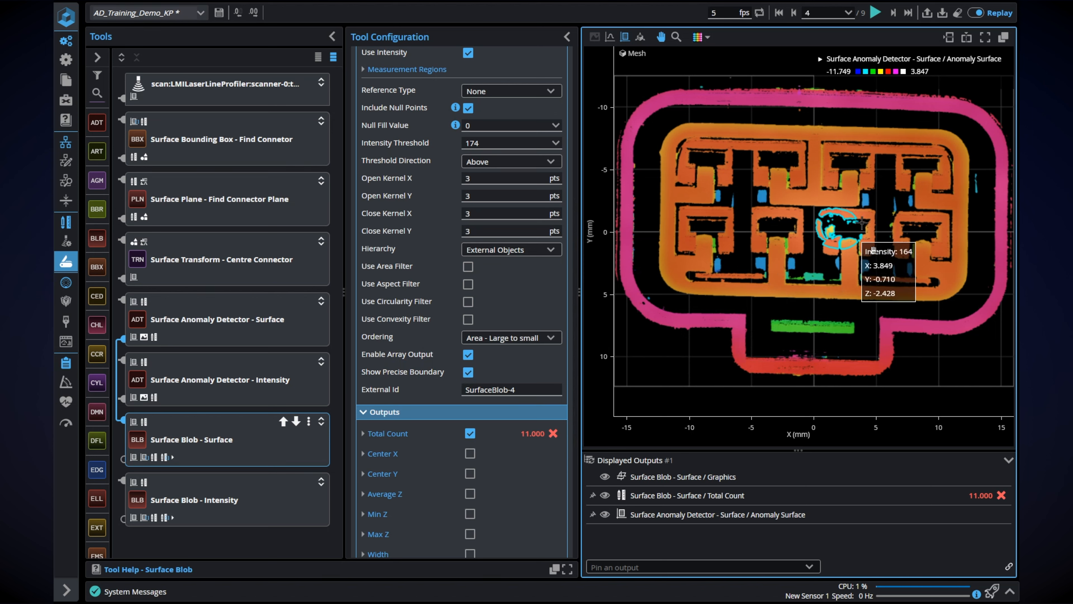
pyautogui.scroll(-1, 849, 252)
pyautogui.scroll(-1, 851, 254)
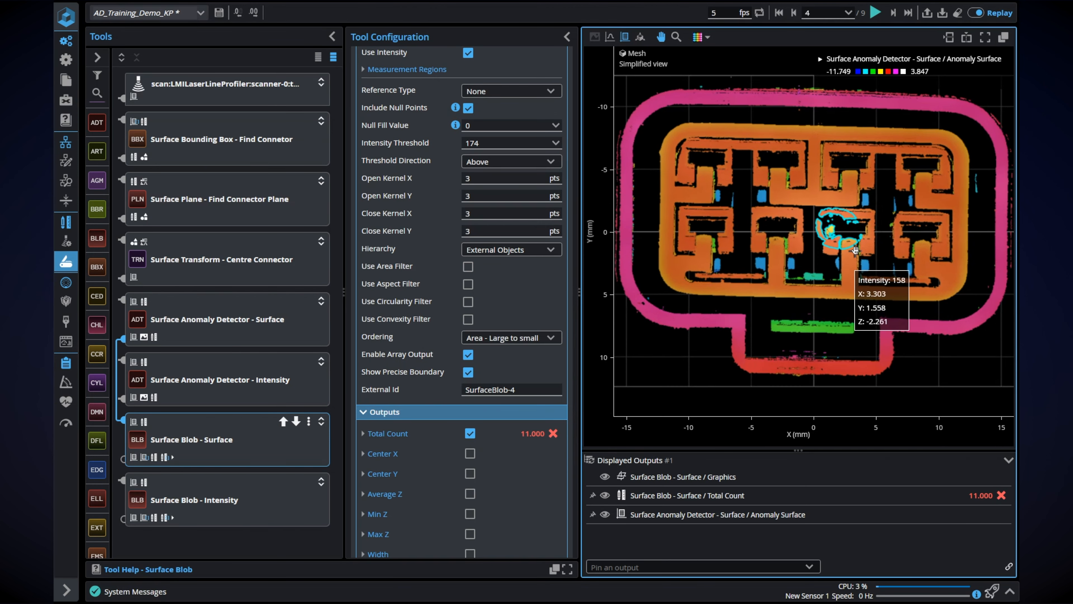
pyautogui.click(894, 12)
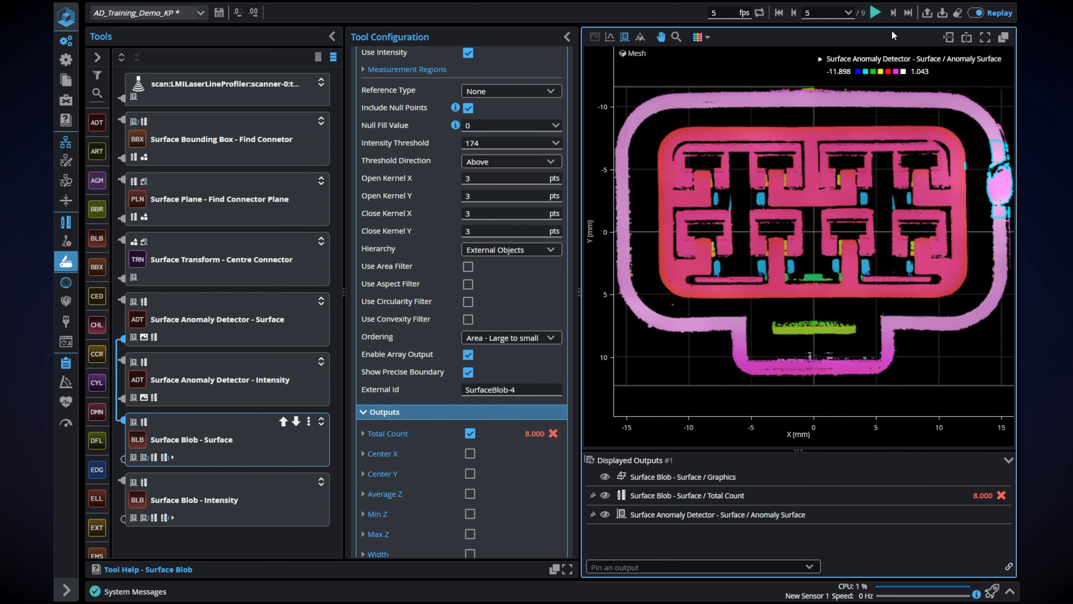
pyautogui.click(893, 12)
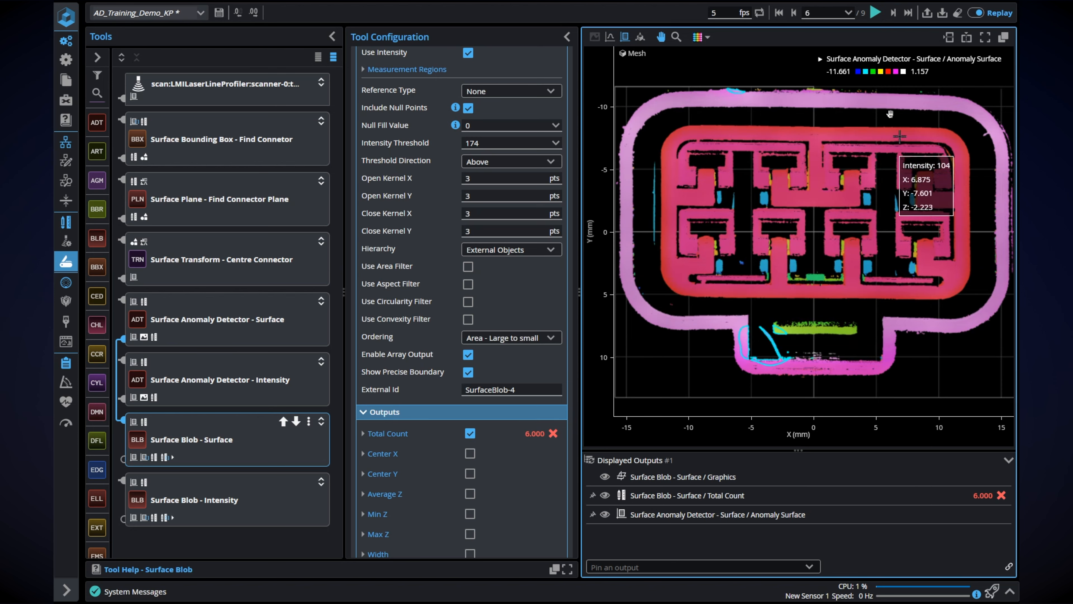
pyautogui.click(893, 13)
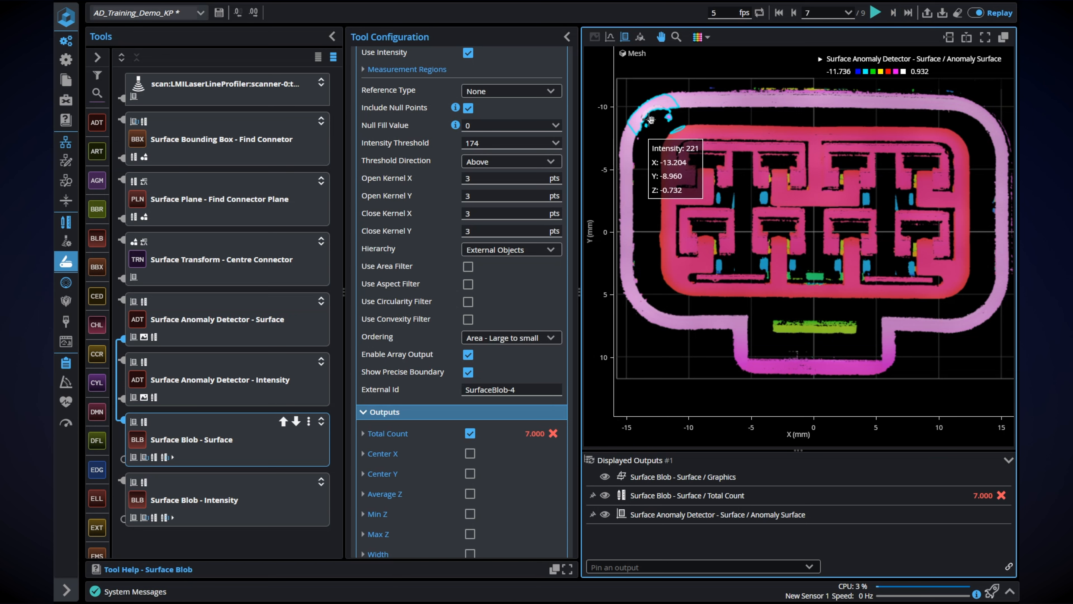
# Step: Display the surface anomaly detector's Heatmap for frame 7 and compare the highlighted defect with the raw replay scan
pyautogui.click(206, 336)
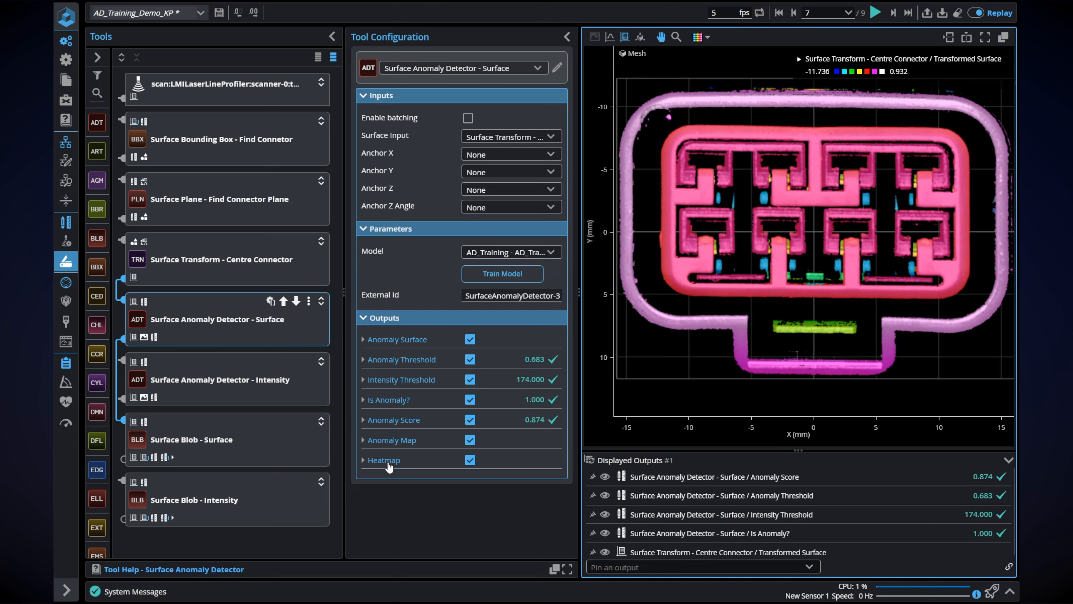
pyautogui.click(388, 463)
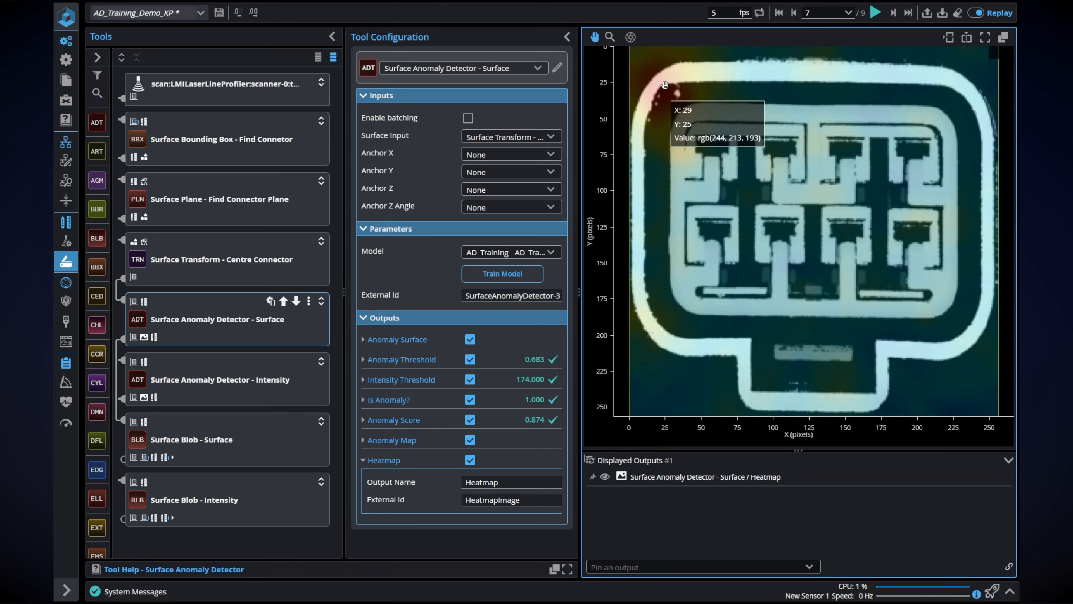
pyautogui.click(208, 98)
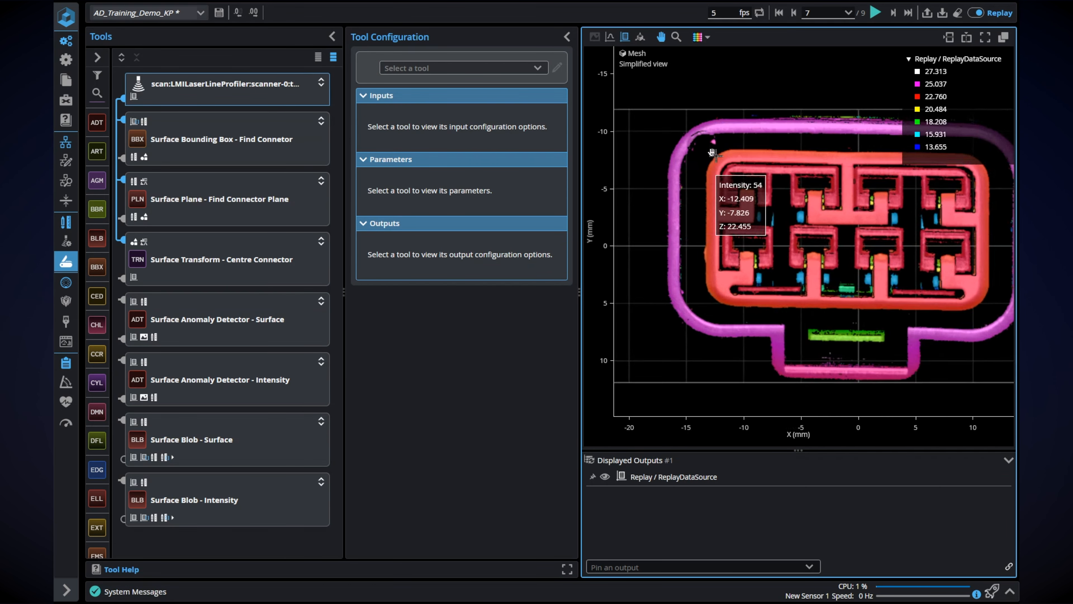
pyautogui.scroll(5, 714, 154)
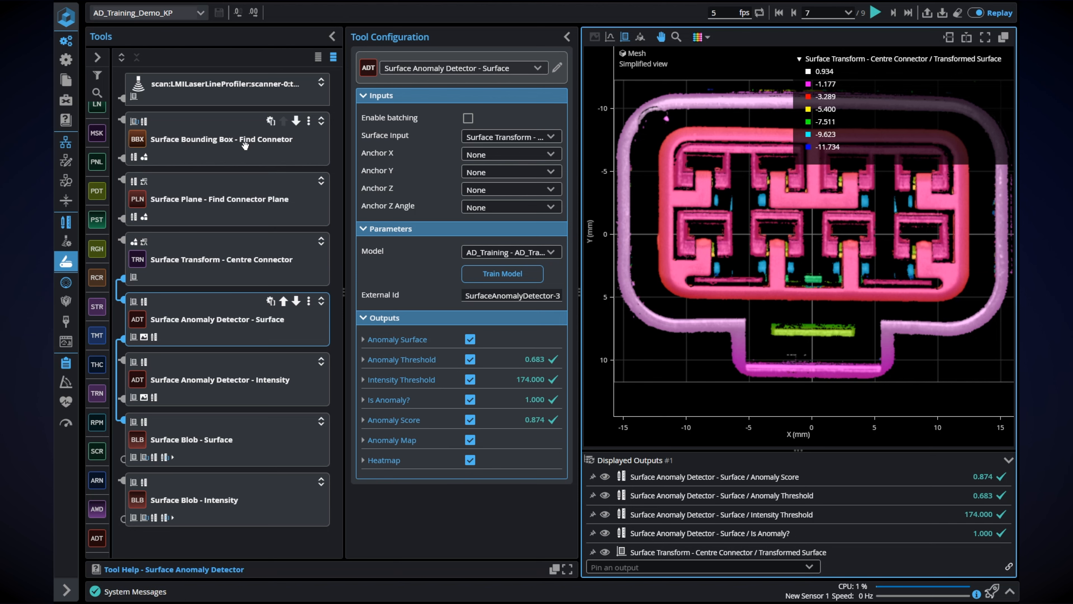
# Step: Inspect the raw scan of frame 7 up close, enlarge the data viewer by collapsing the surrounding panels, and advance to frame 8
pyautogui.click(233, 96)
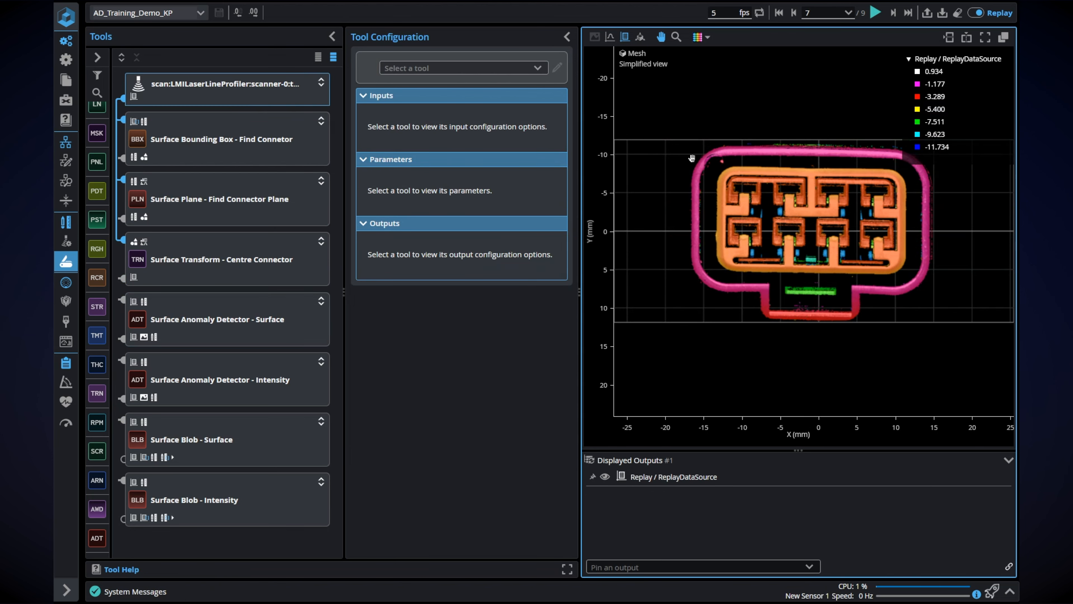
pyautogui.scroll(5, 727, 164)
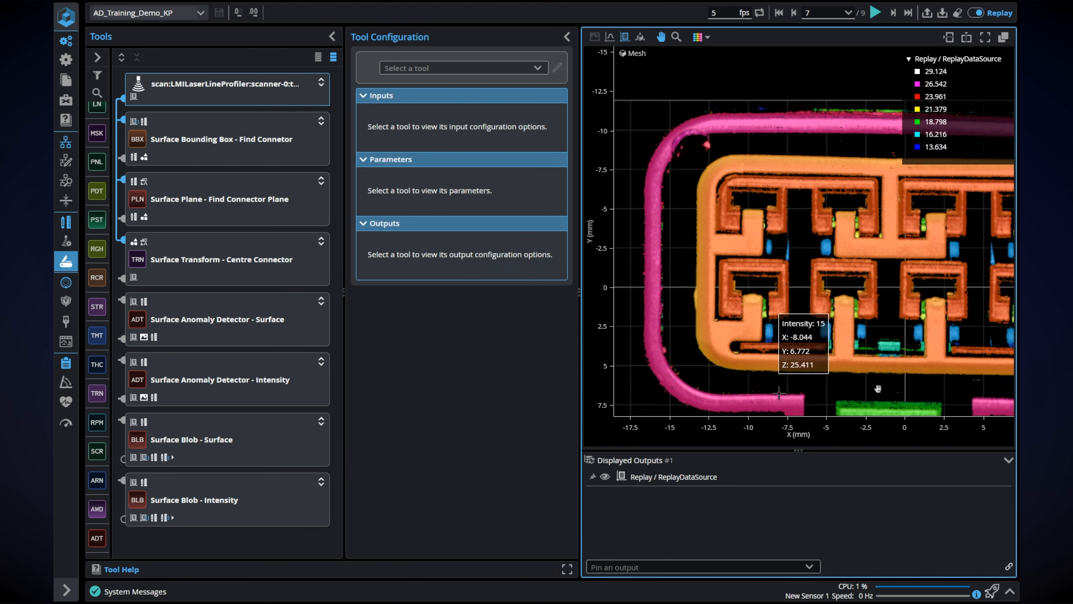
pyautogui.click(1009, 460)
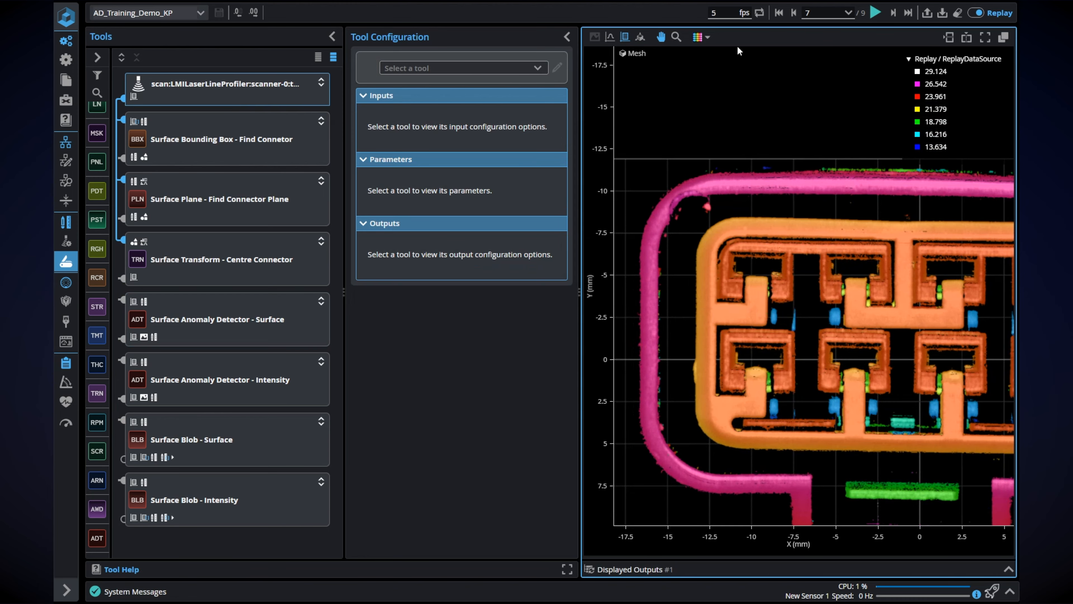
pyautogui.click(893, 14)
pyautogui.click(567, 37)
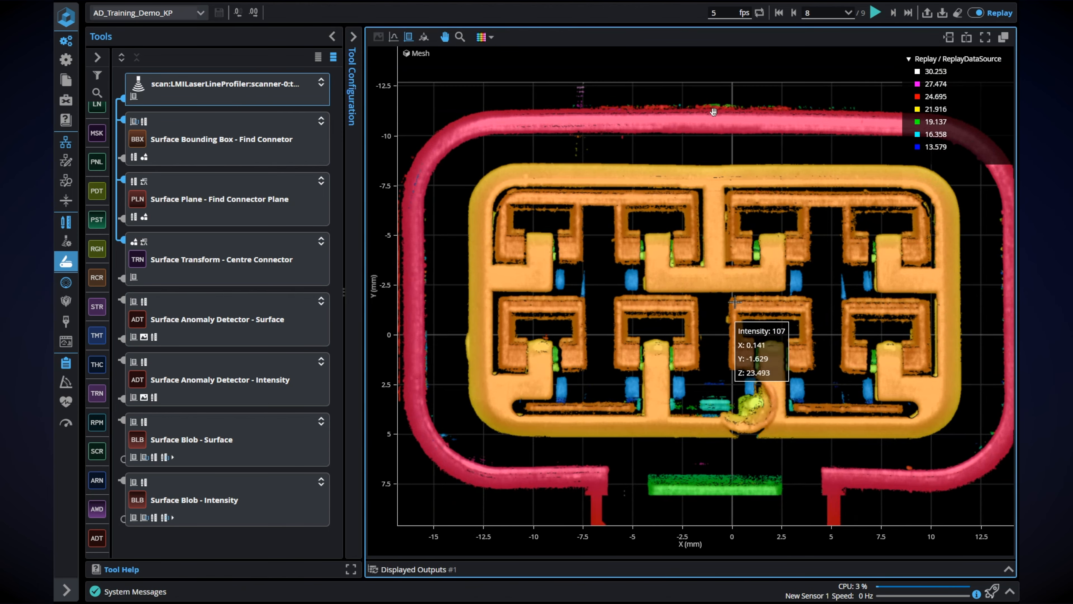
# Step: Advance the surface-defect replay to frame 9, and load the replay recording Connector_8_Defects_Intensity.gprec
pyautogui.click(892, 15)
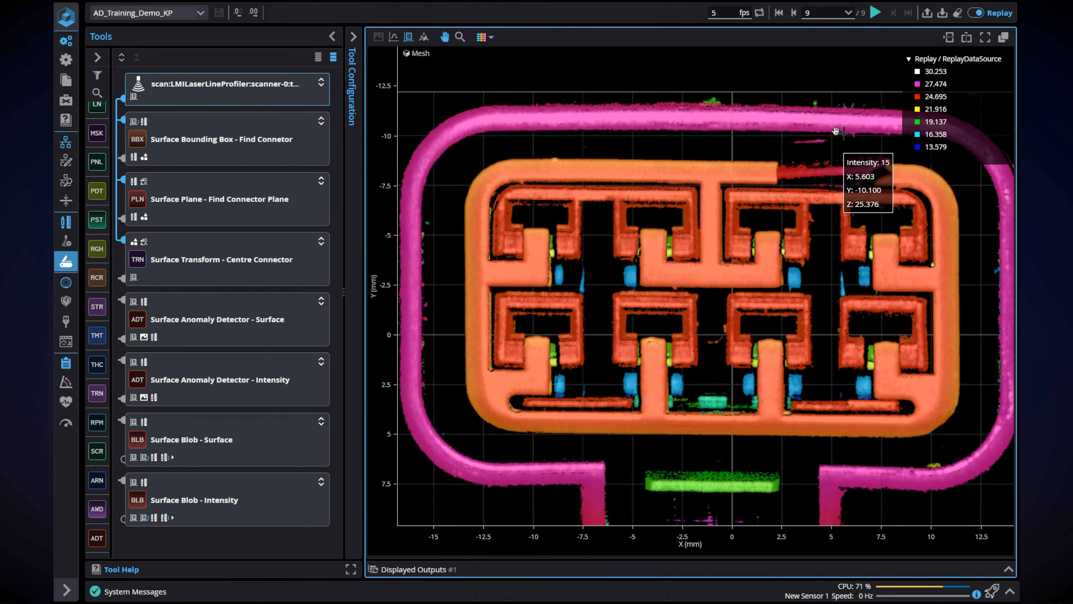
pyautogui.click(928, 13)
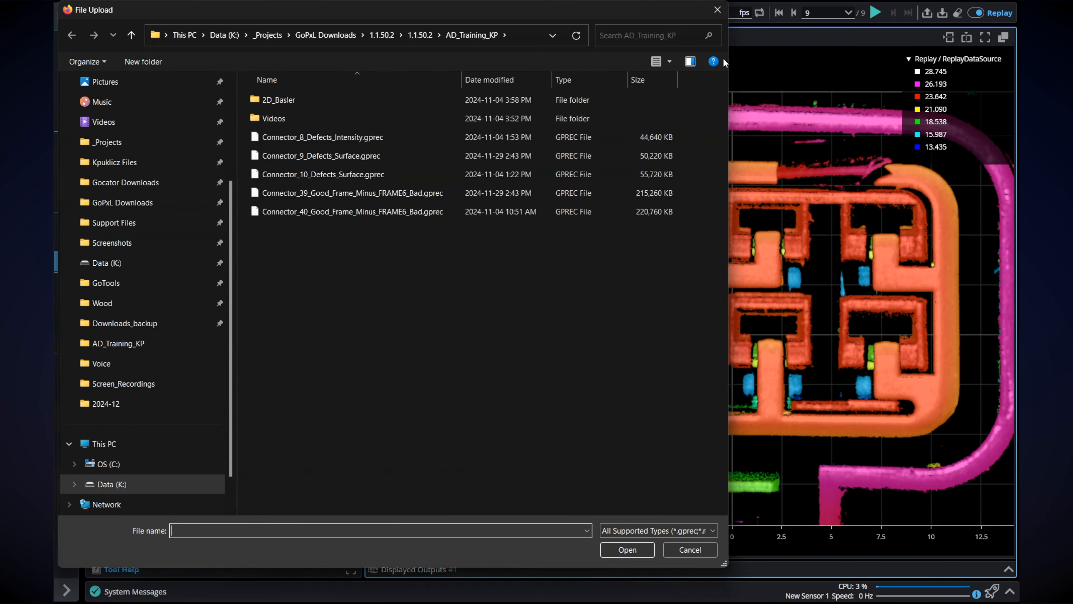
pyautogui.click(385, 139)
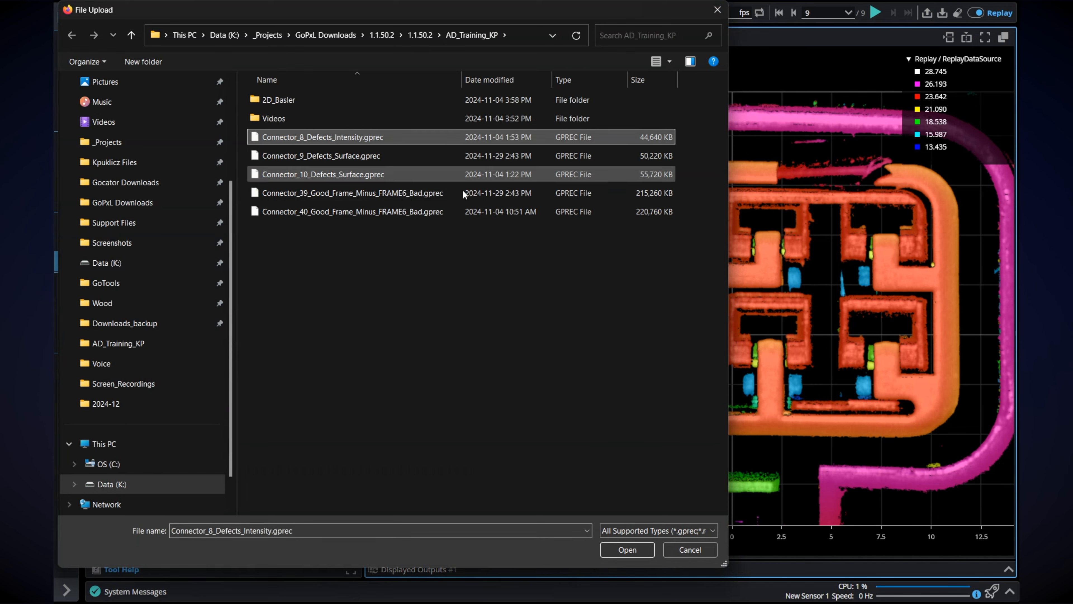
pyautogui.click(627, 549)
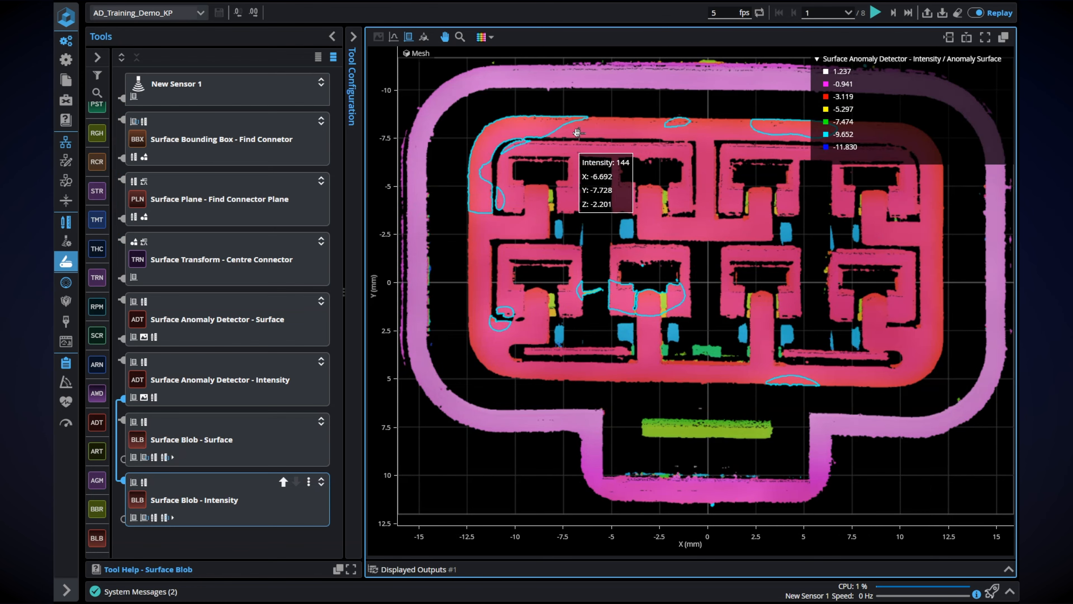
# Step: Display the raw New Sensor 1 scan in the intensity color mode and examine frame 1 up close
pyautogui.click(215, 90)
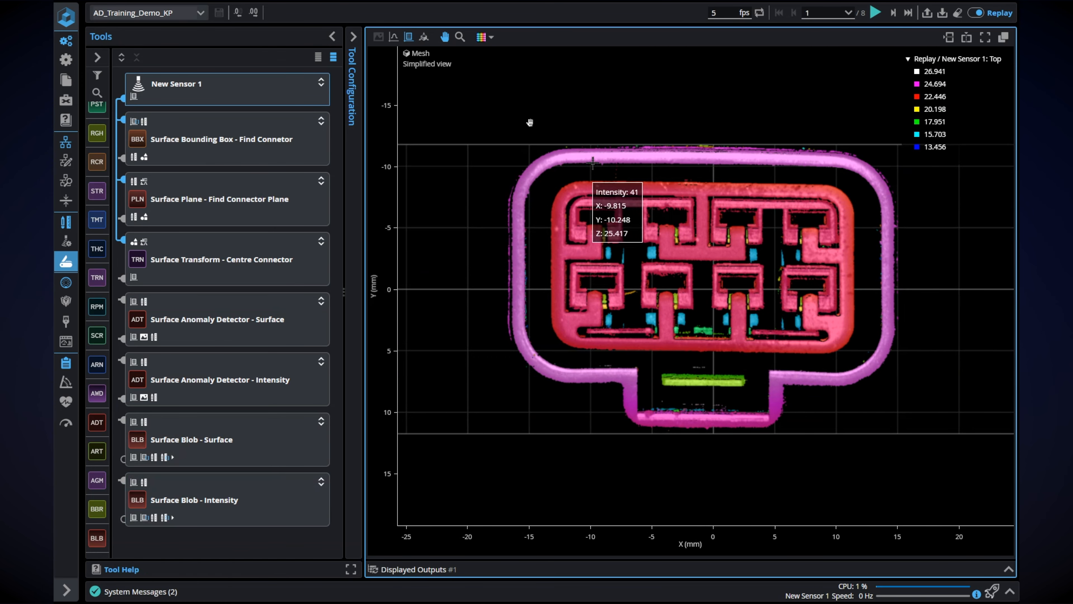
pyautogui.click(484, 41)
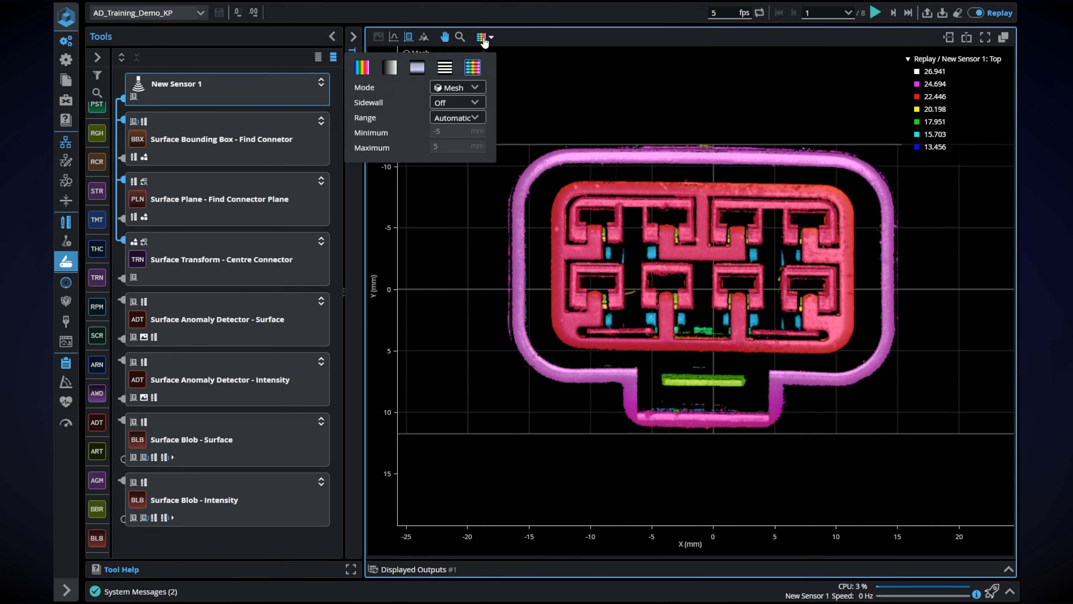
pyautogui.click(448, 70)
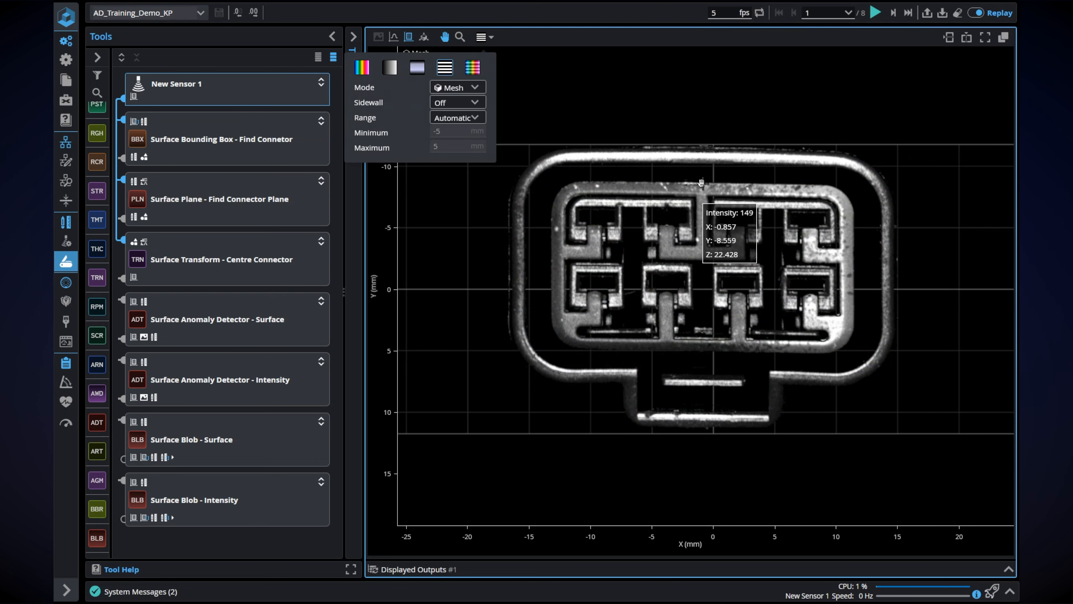
pyautogui.scroll(1, 704, 184)
pyautogui.scroll(1, 704, 184)
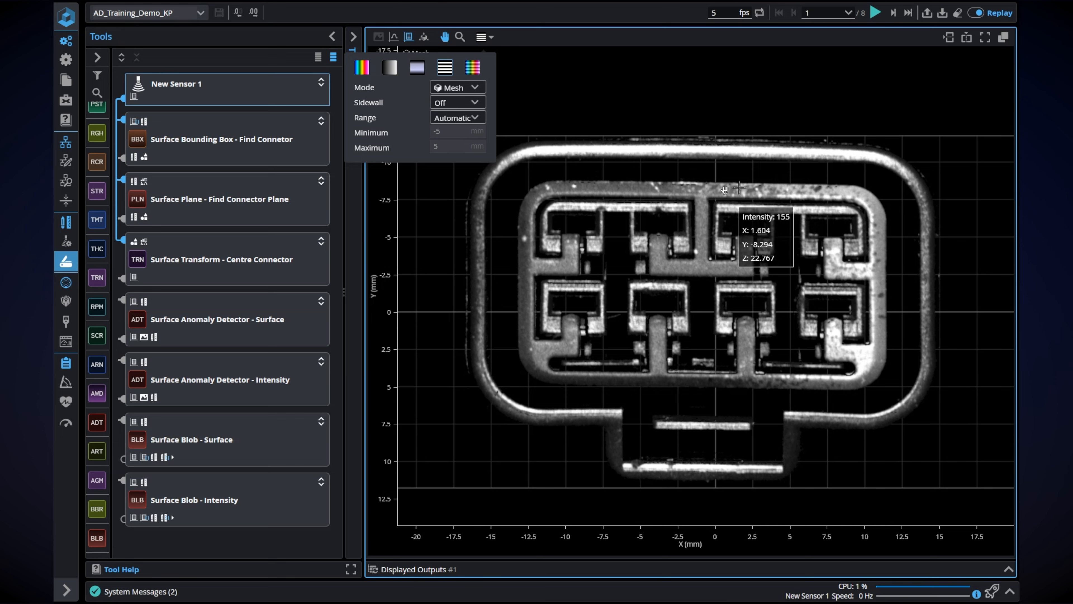
# Step: Step through replay frames 2 to 8 and examine the intensity defects on each raw connector scan
pyautogui.click(895, 15)
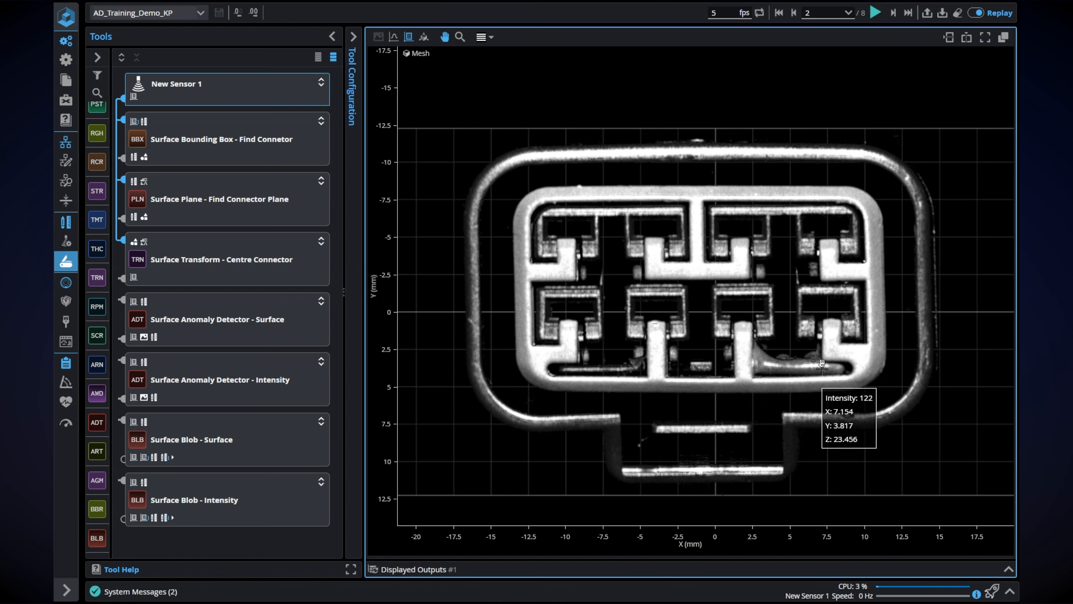
pyautogui.click(893, 13)
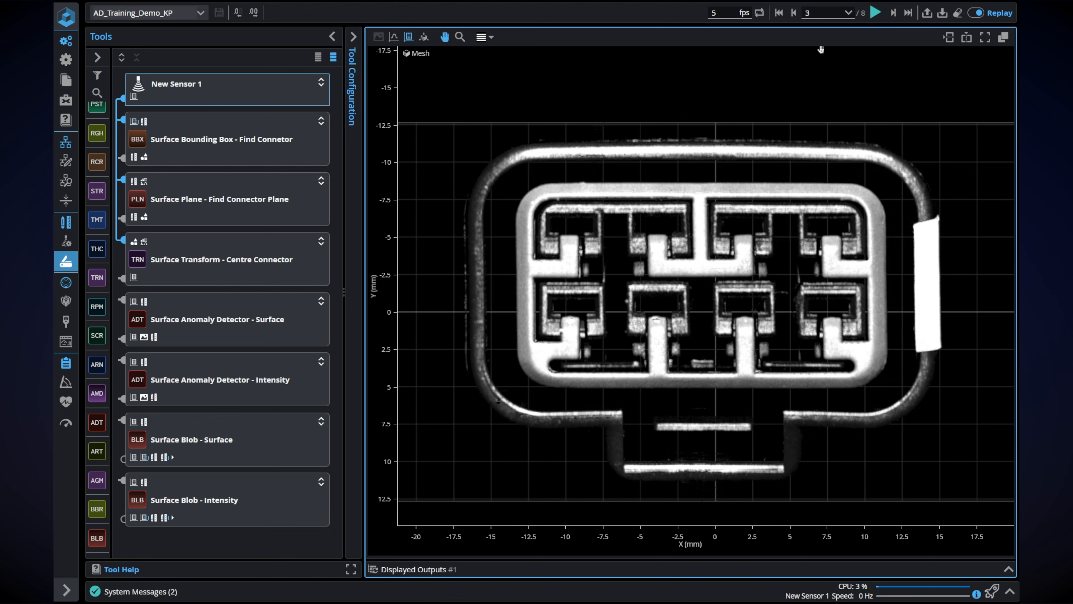
pyautogui.click(892, 14)
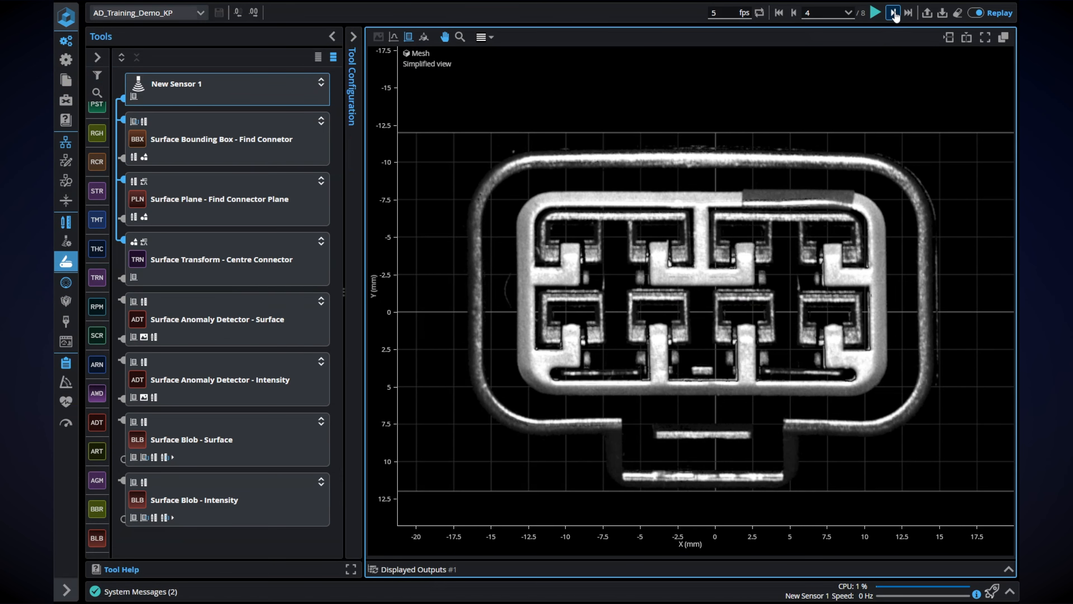
pyautogui.click(893, 13)
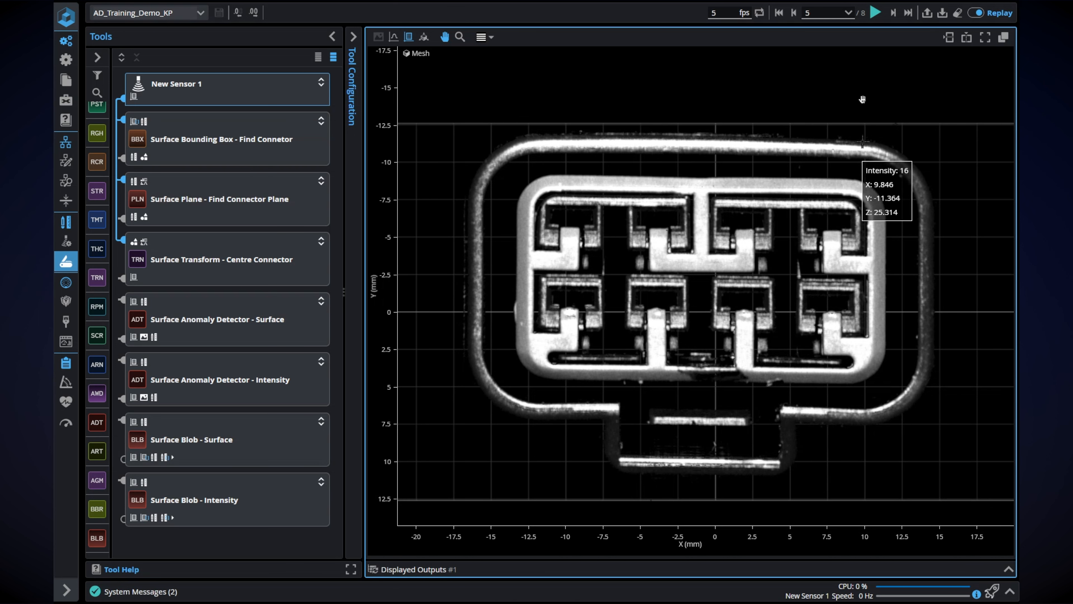
pyautogui.click(893, 17)
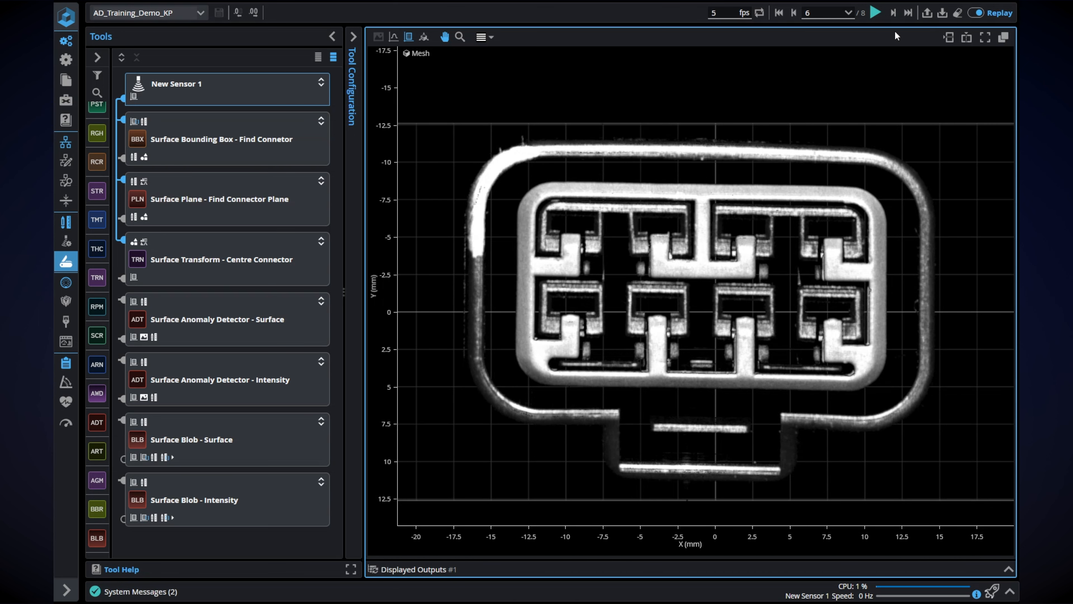
pyautogui.click(894, 15)
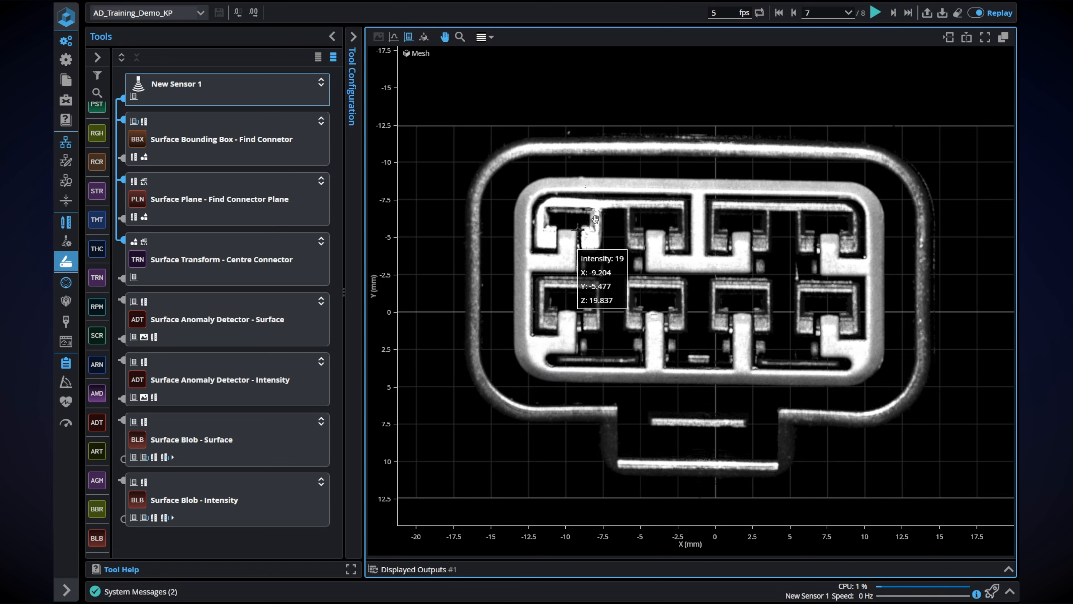
pyautogui.click(894, 14)
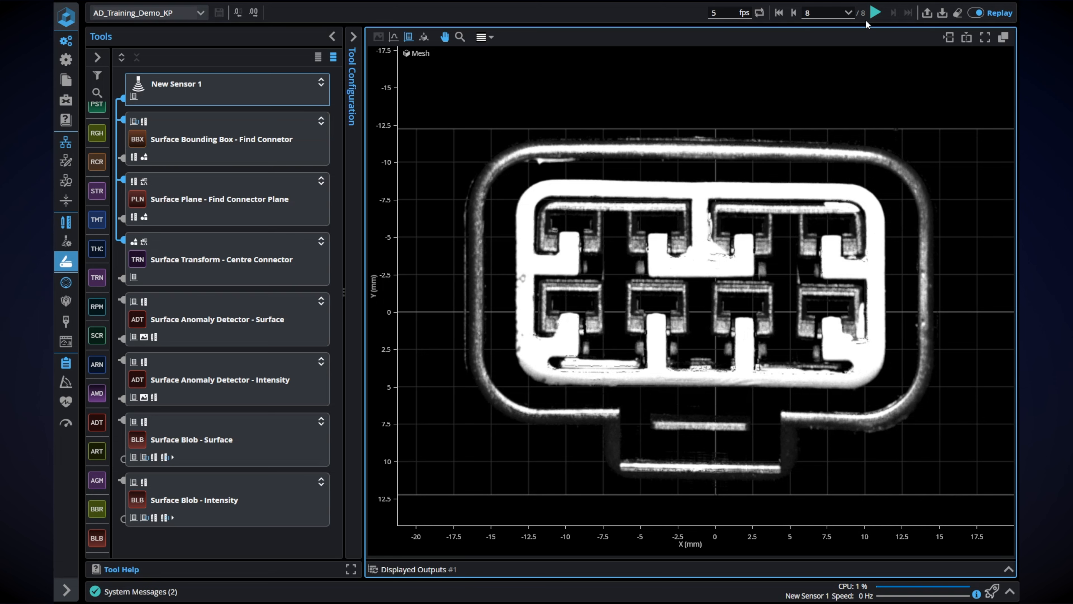
# Step: Open model training for the Surface Anomaly Detector - Intensity tool and proceed to labeling with the AD_Training project
pyautogui.click(245, 369)
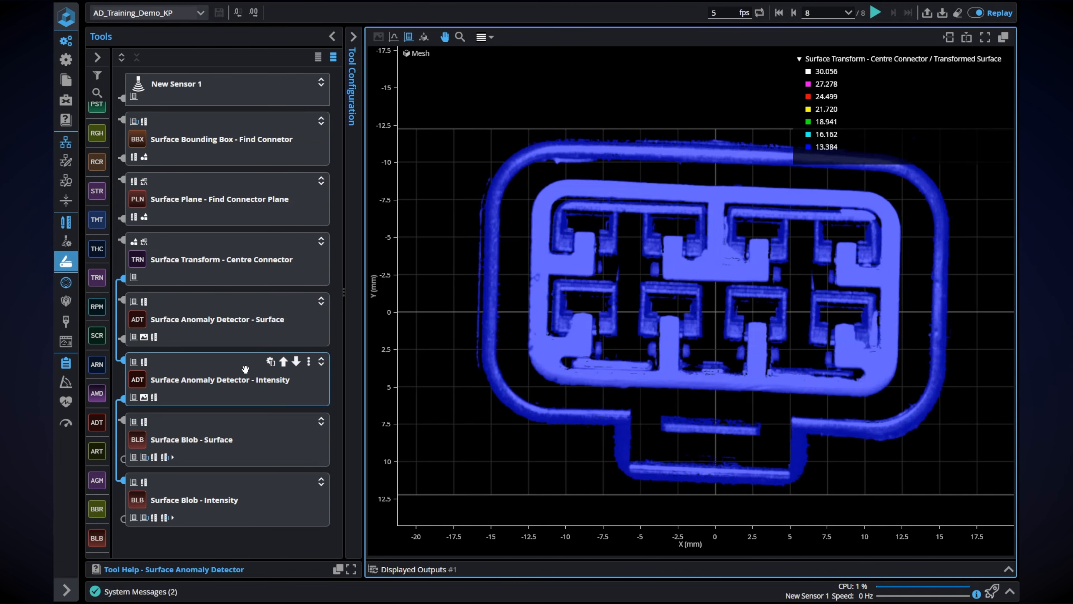
pyautogui.click(353, 37)
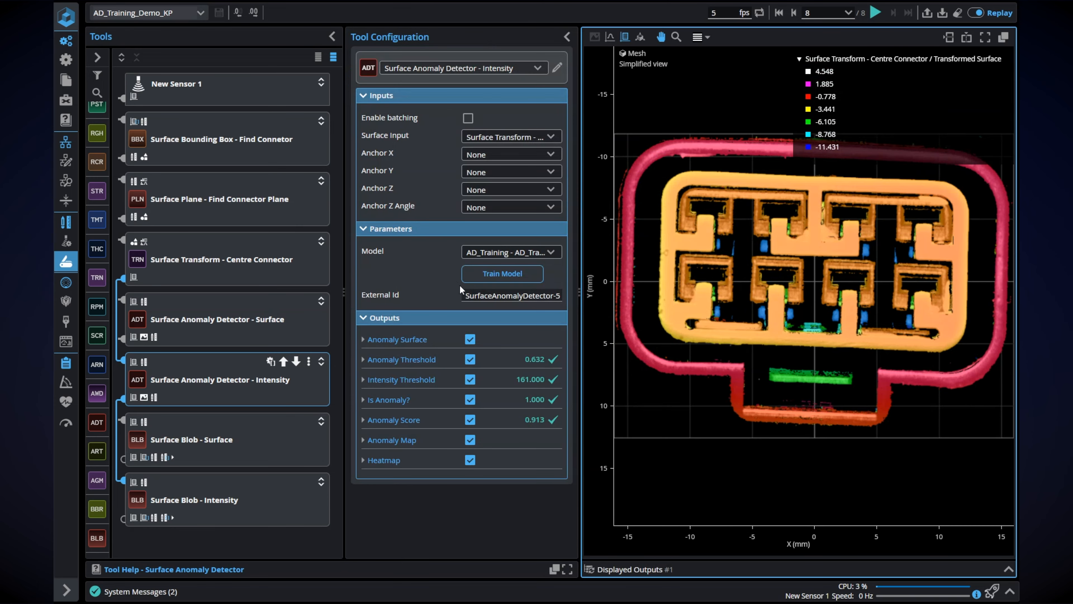
pyautogui.click(486, 279)
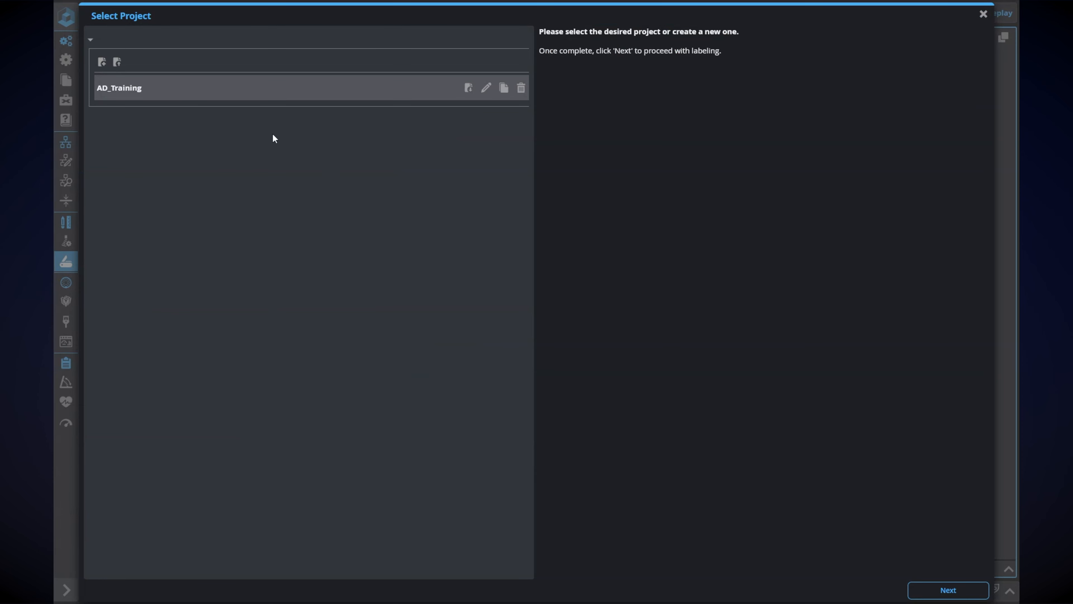
pyautogui.click(949, 594)
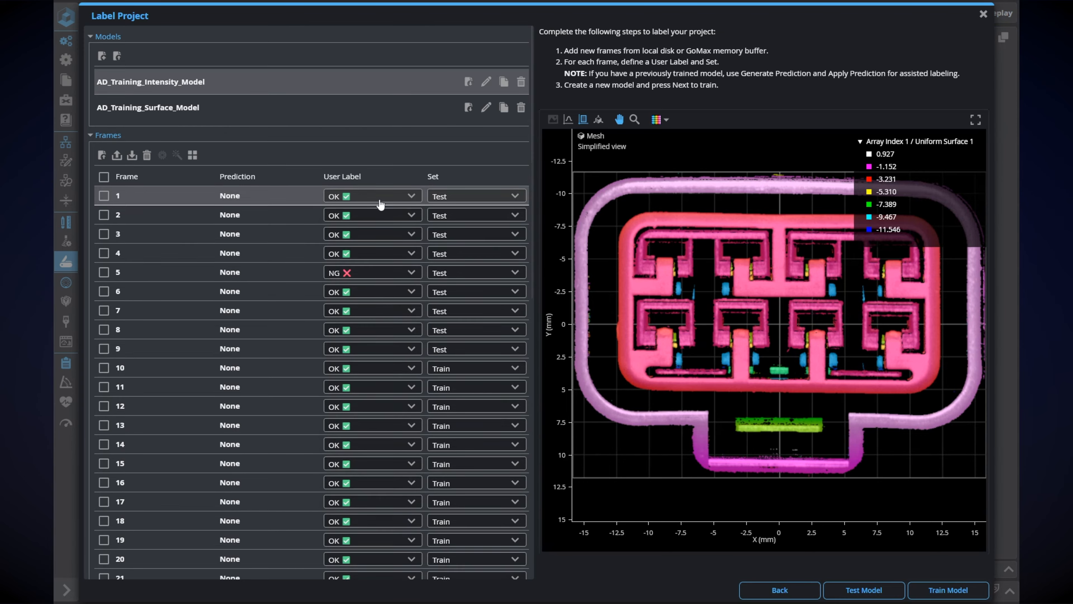
# Step: Delete the surface-defect frames 40 to 48 from the project's frame list
pyautogui.scroll(-6, 377, 202)
pyautogui.scroll(-4, 359, 267)
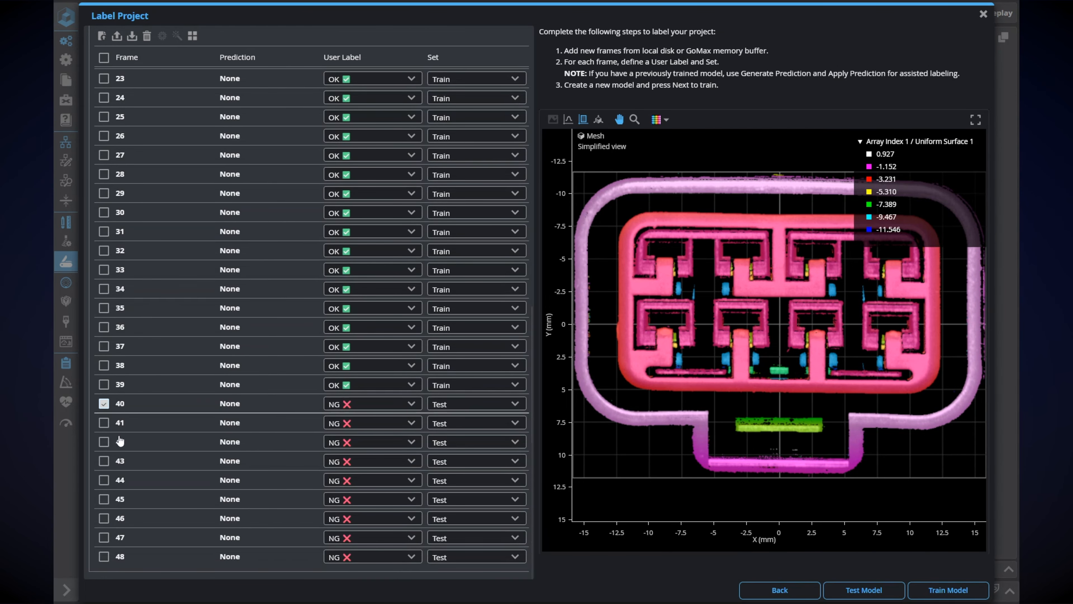
pyautogui.keyDown('shift'); pyautogui.click(104, 557); pyautogui.keyUp('shift')
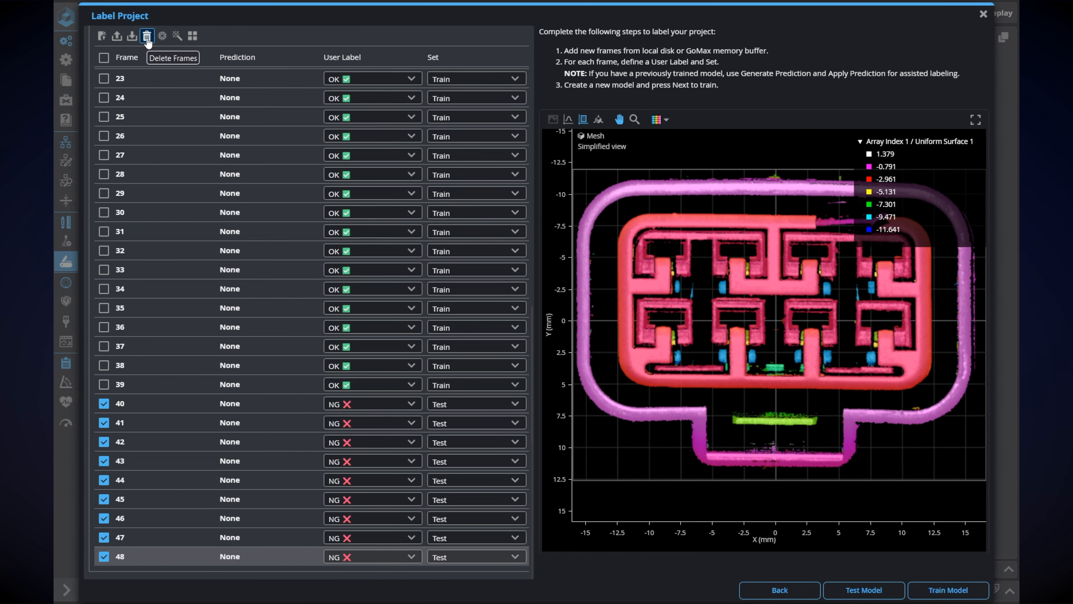
pyautogui.click(147, 37)
pyautogui.click(600, 321)
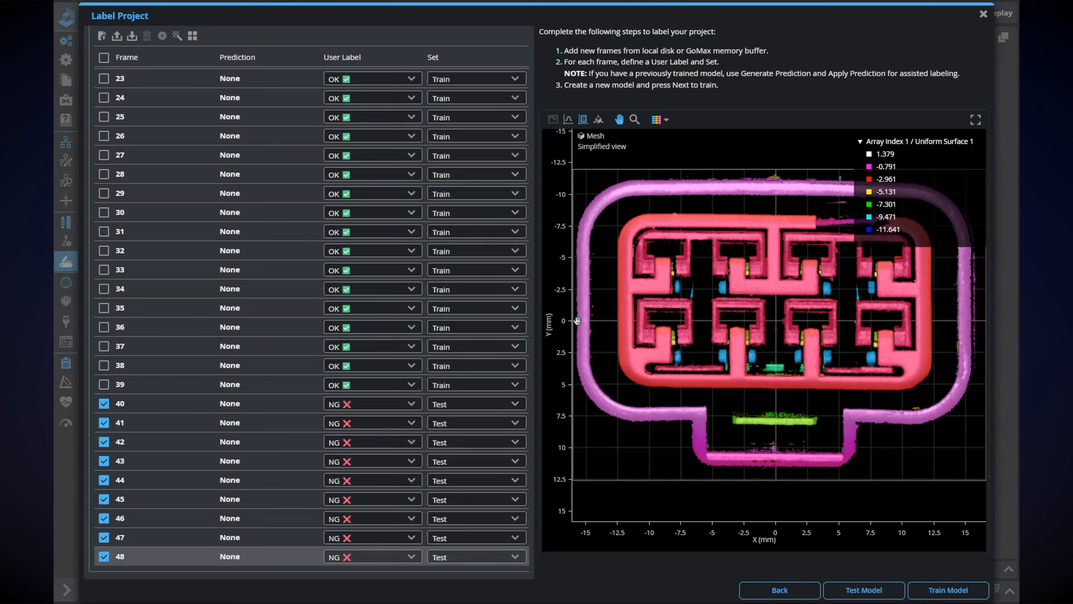
# Step: Check the remaining 39 frames and import the recording Connector_8_Defects_Intensity.gprec into the project
pyautogui.scroll(8, 304, 247)
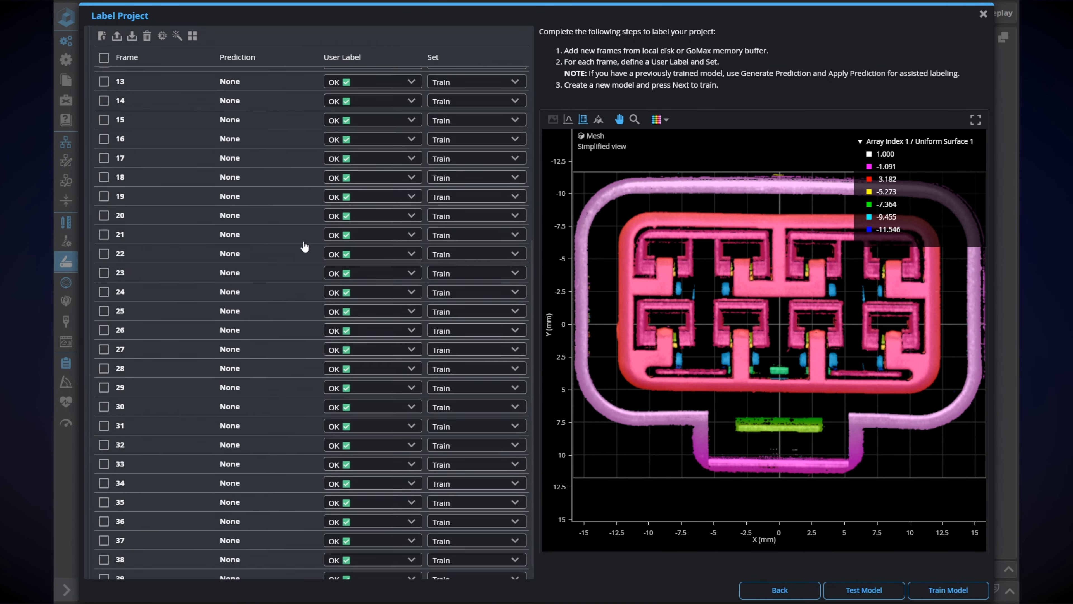
pyautogui.scroll(-8, 303, 249)
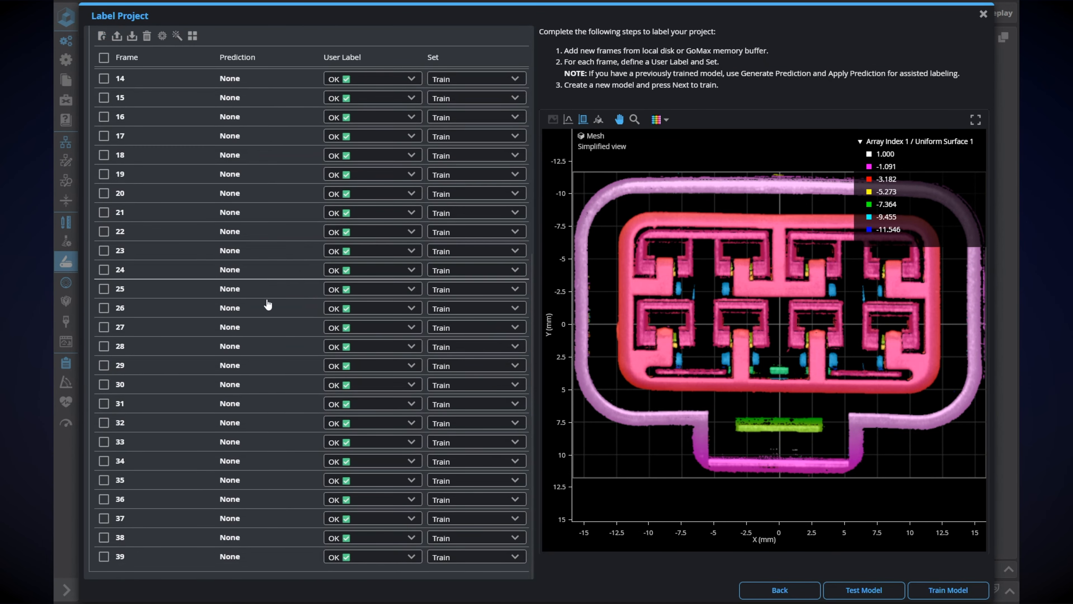
pyautogui.scroll(8, 214, 525)
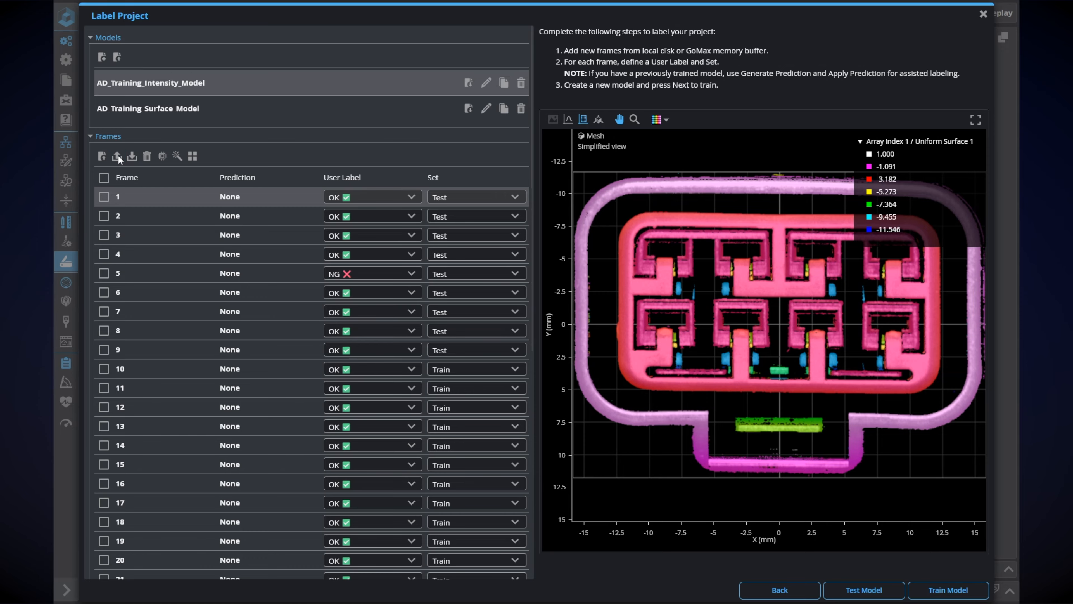
pyautogui.click(118, 156)
pyautogui.click(334, 135)
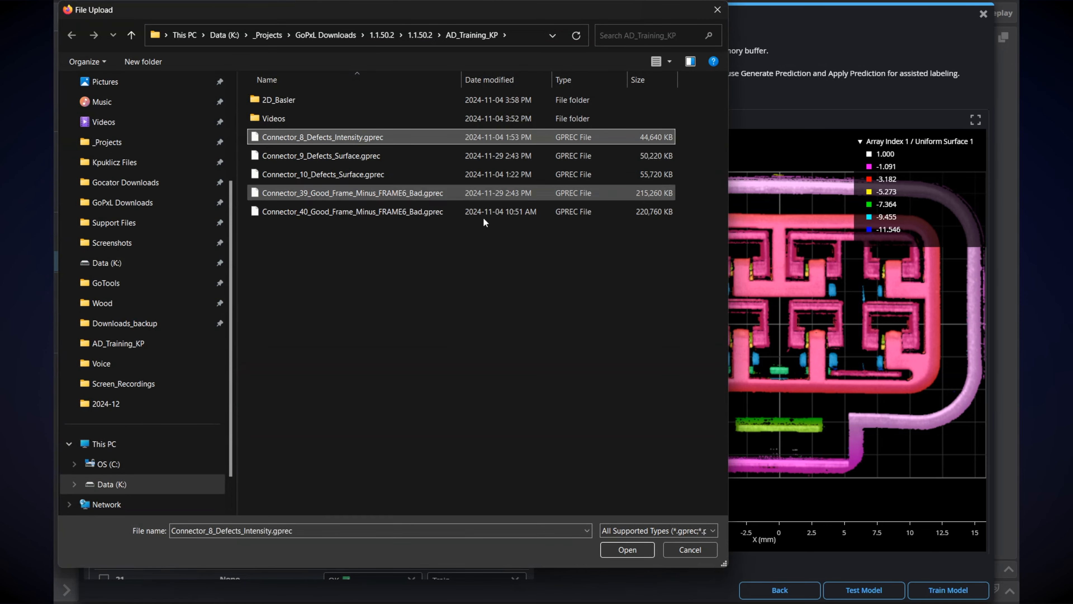
pyautogui.click(628, 550)
# Step: Select the imported frames 40 to 47 and set their User Label to NG
pyautogui.scroll(-10, 286, 396)
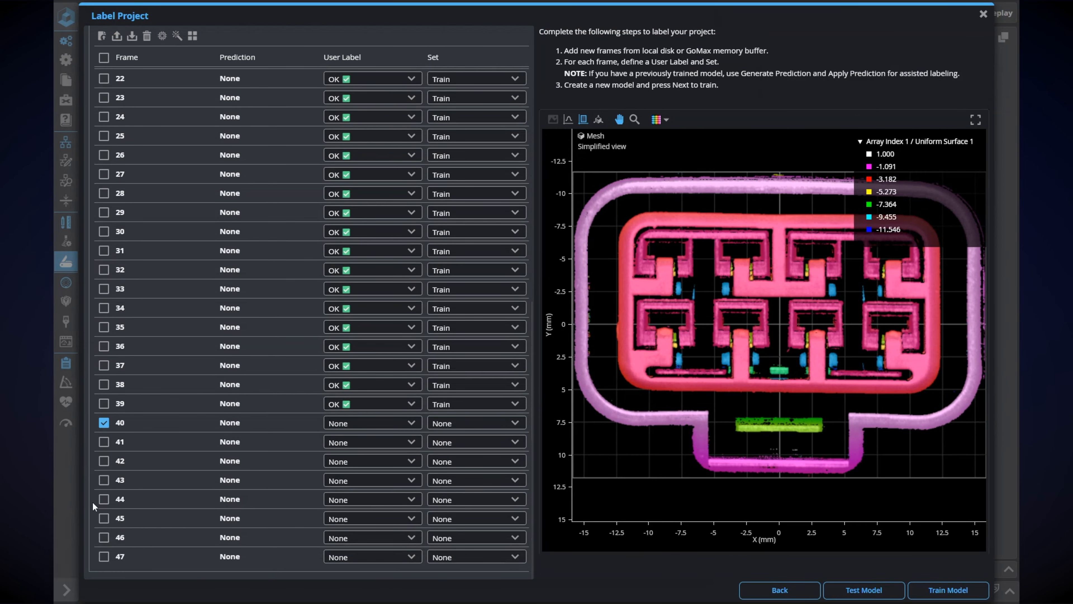
pyautogui.keyDown('shift'); pyautogui.click(104, 556); pyautogui.keyUp('shift')
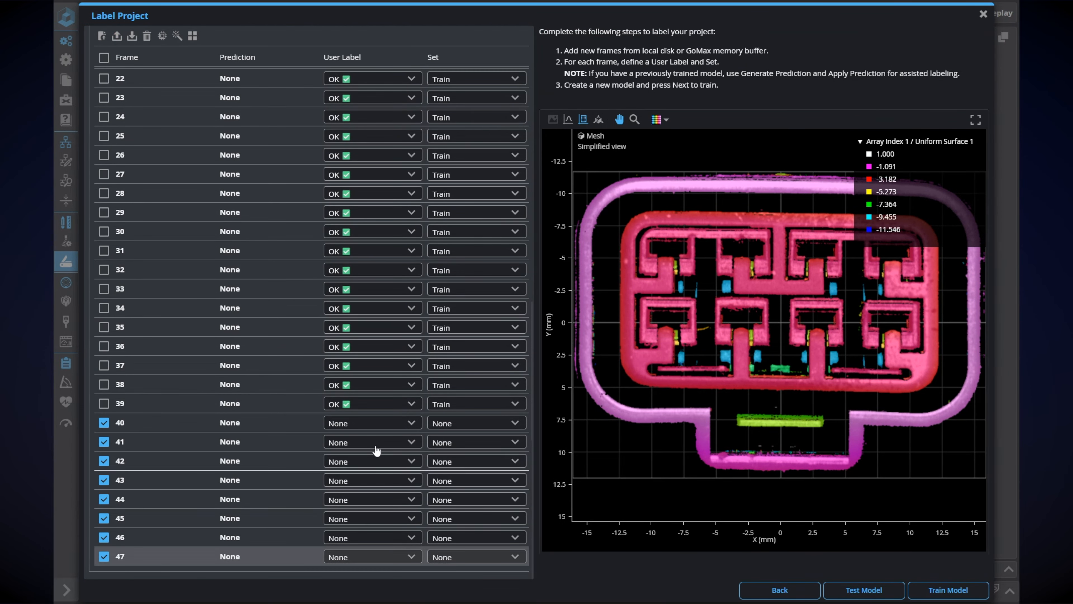
pyautogui.click(378, 424)
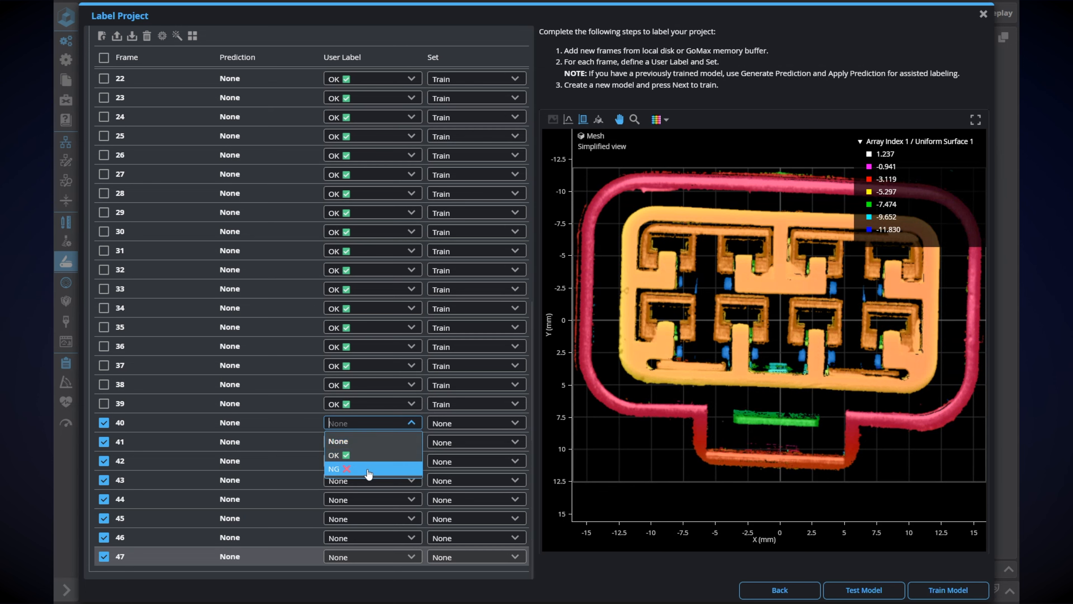
pyautogui.click(368, 469)
# Step: Automatically assign the labeled frames to the Train and Test sets, and review the frame list
pyautogui.scroll(10, 377, 452)
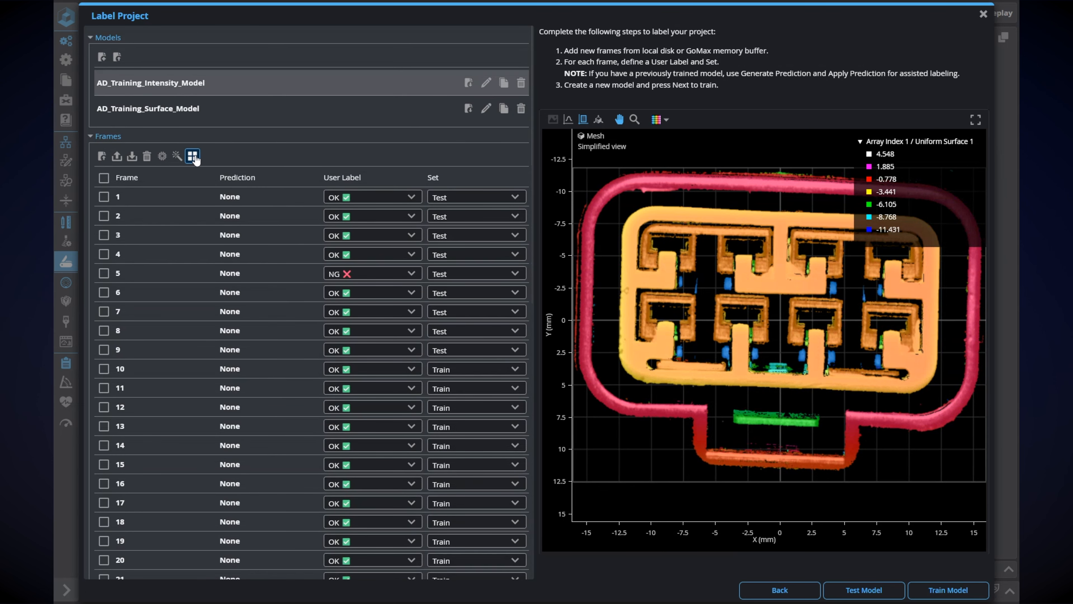
pyautogui.click(194, 158)
pyautogui.scroll(-10, 338, 270)
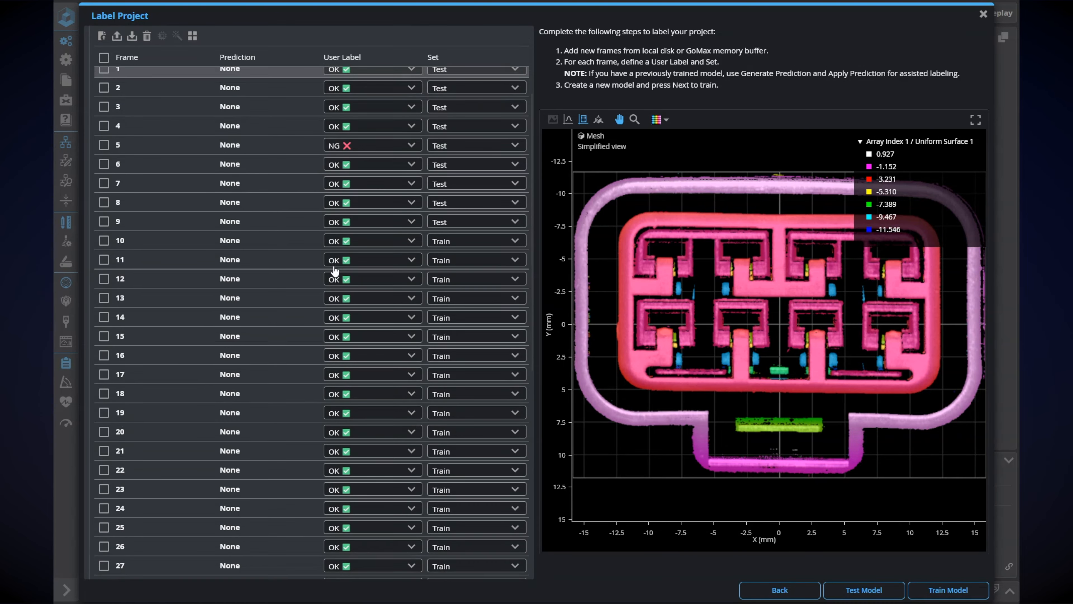
pyautogui.scroll(10, 339, 269)
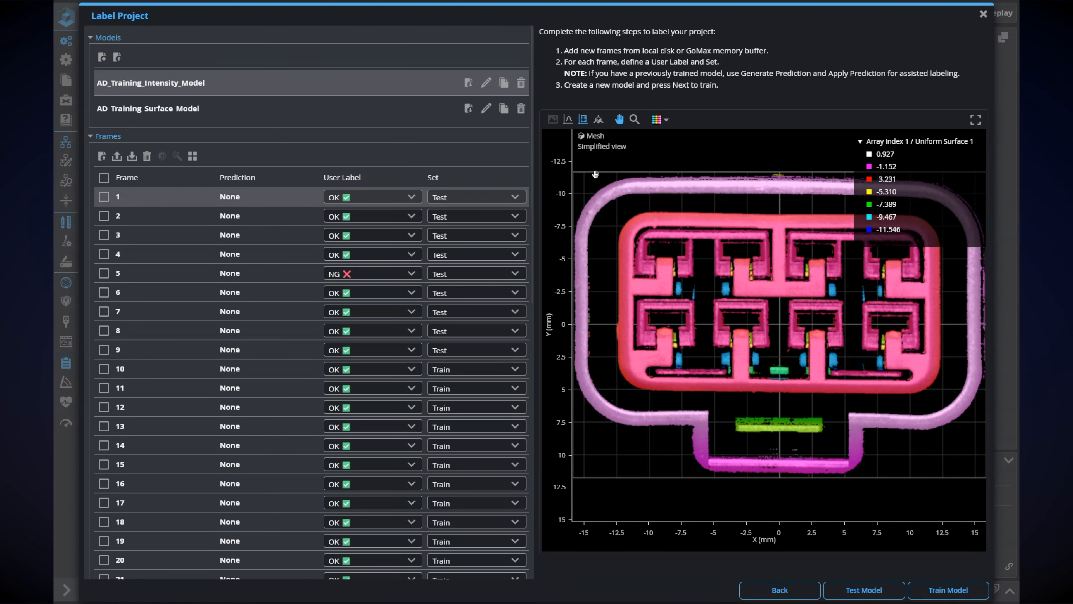
# Step: Switch the labeling preview to the intensity color mode and go to the NG frames 40 to 47
pyautogui.click(666, 121)
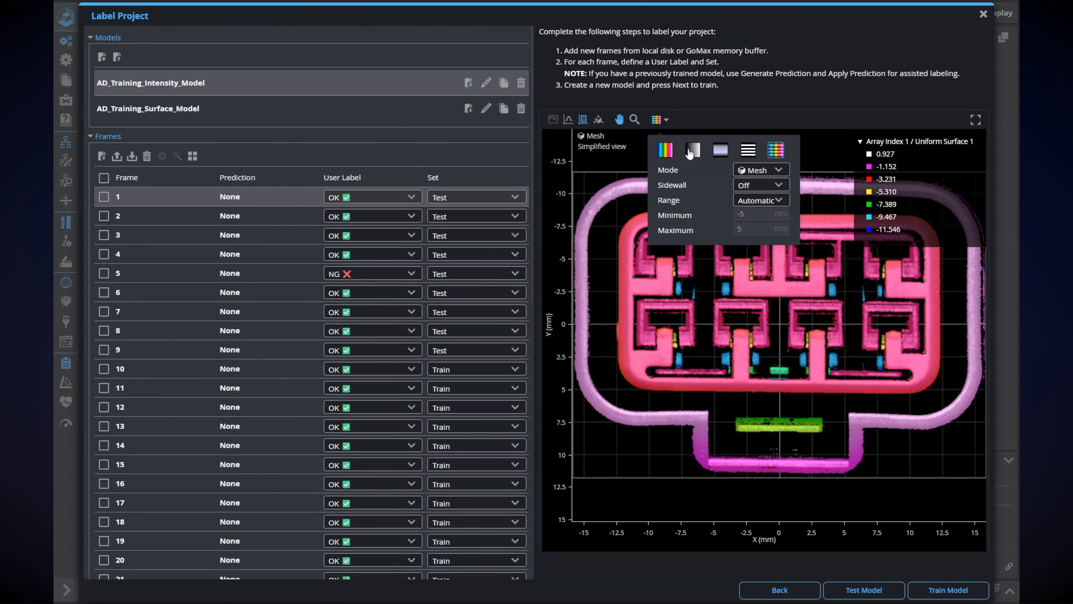
pyautogui.click(749, 150)
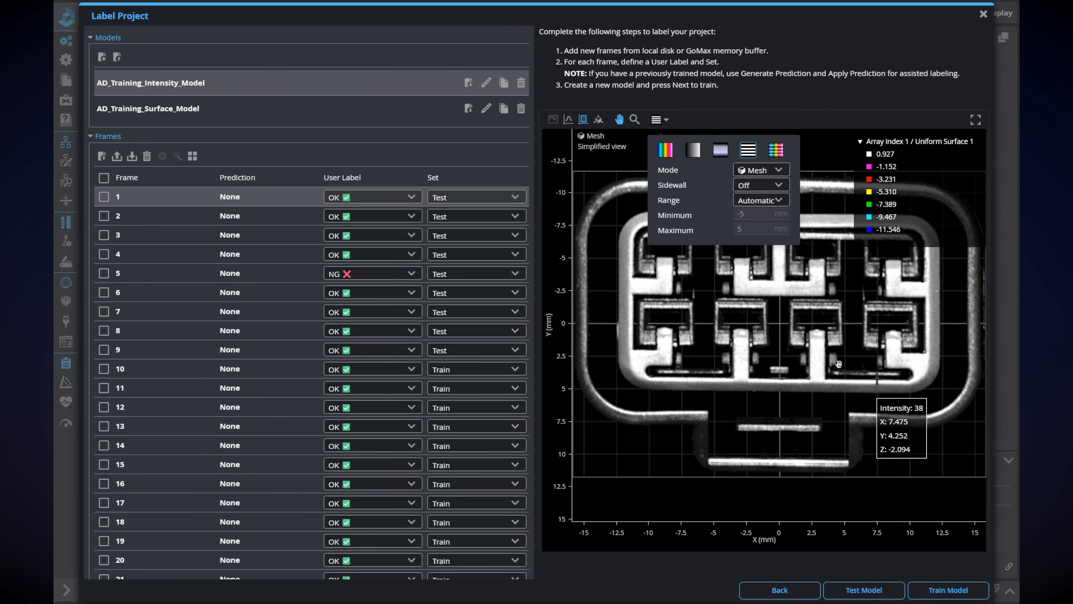
pyautogui.scroll(-10, 348, 372)
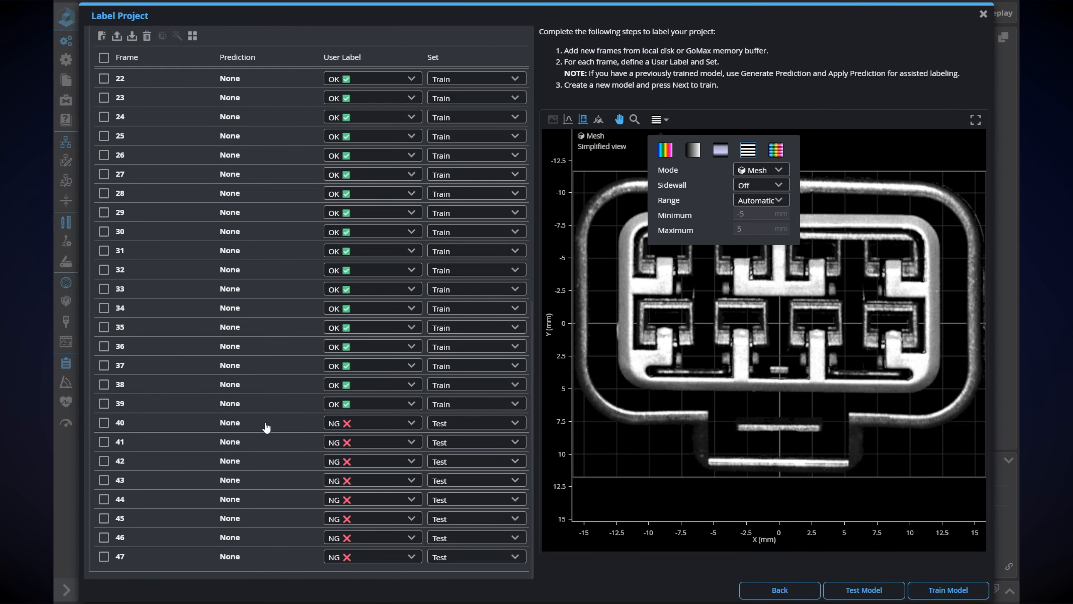
# Step: Preview NG frames 40 and 41, and start training the model with Intensity as the data source
pyautogui.click(267, 427)
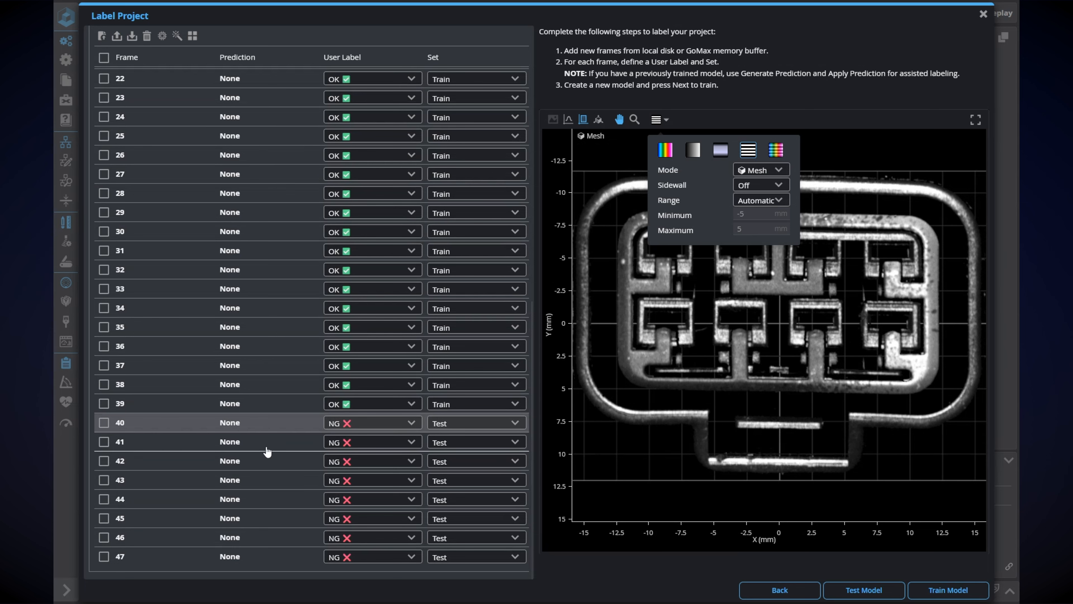
pyautogui.click(776, 150)
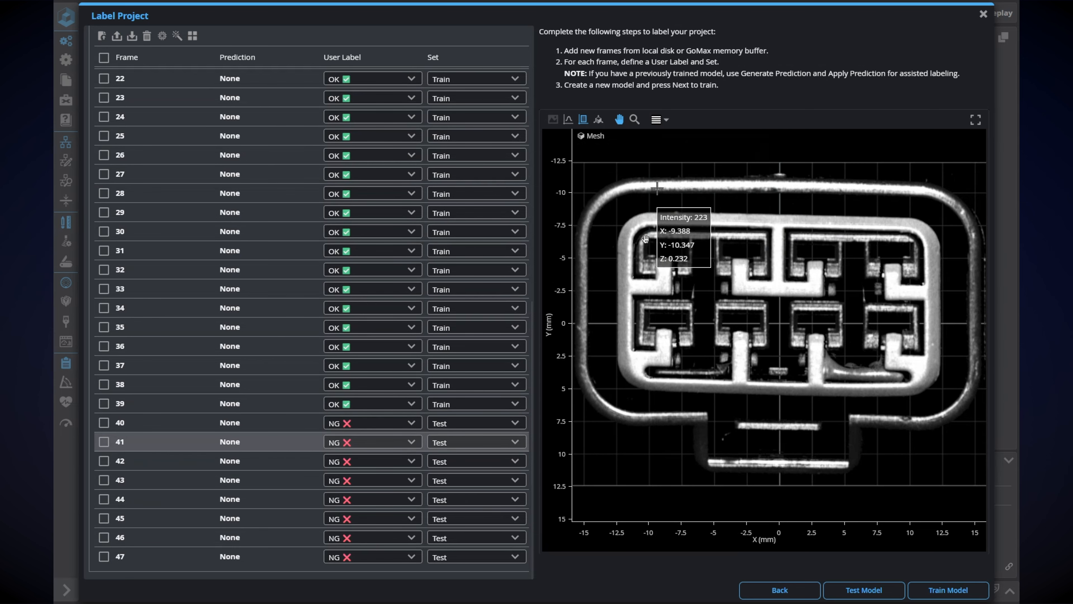
pyautogui.click(945, 596)
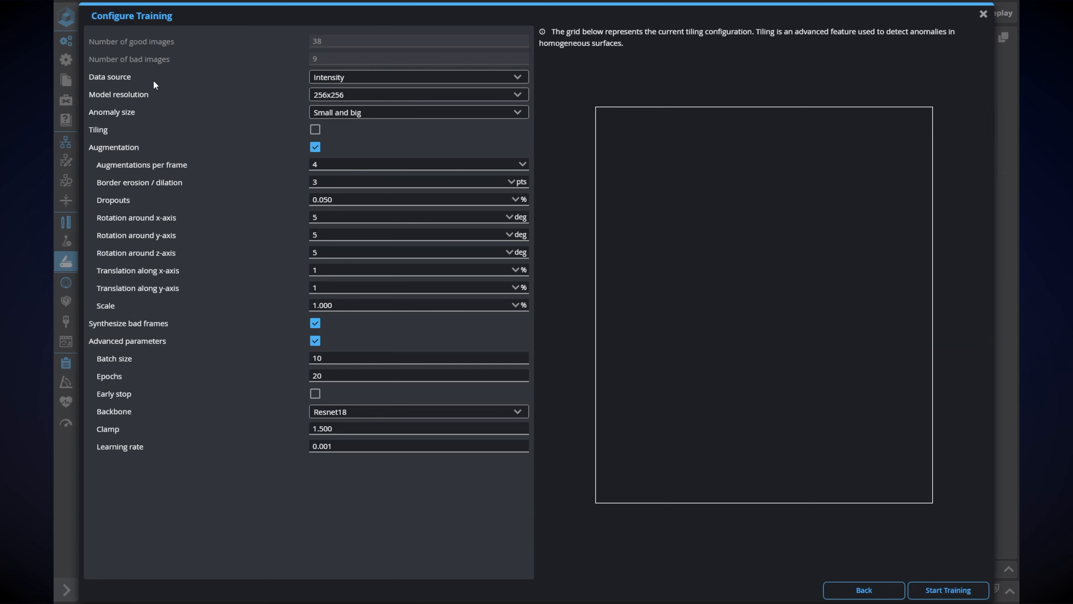
pyautogui.click(351, 81)
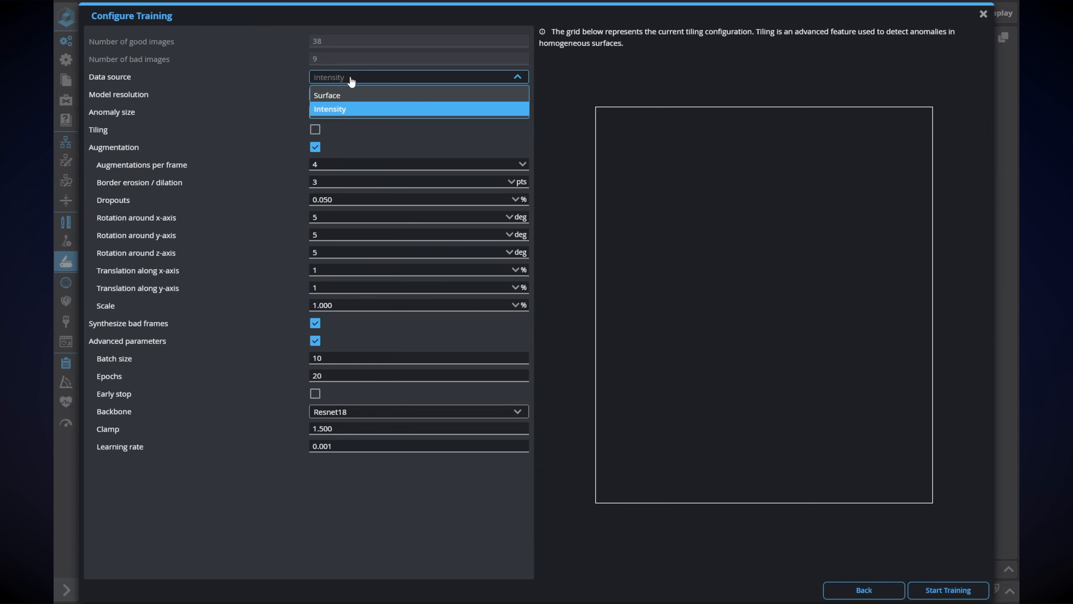
pyautogui.click(351, 81)
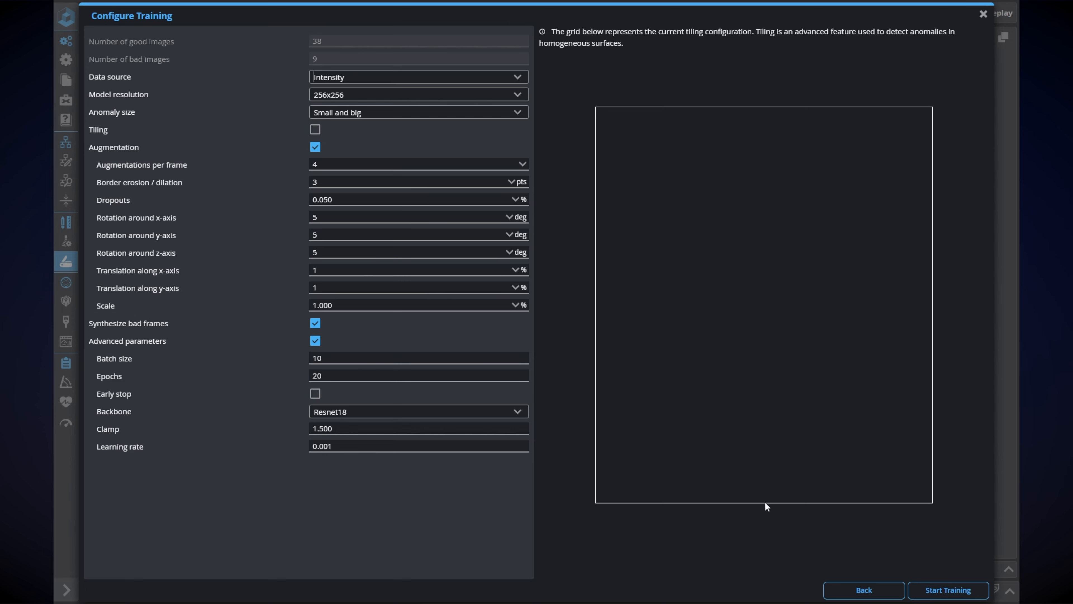
pyautogui.click(951, 591)
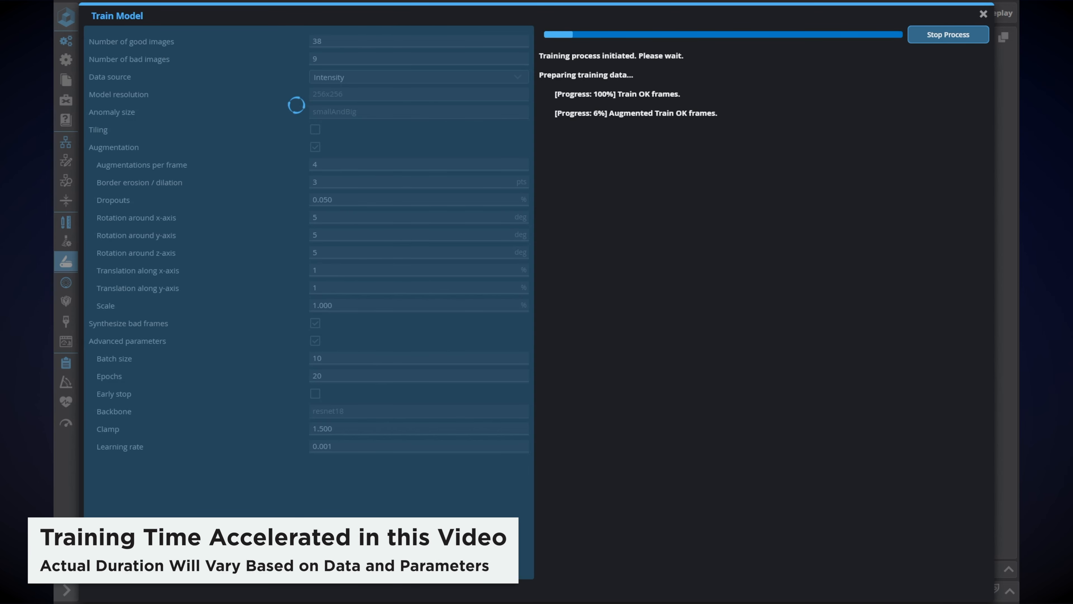
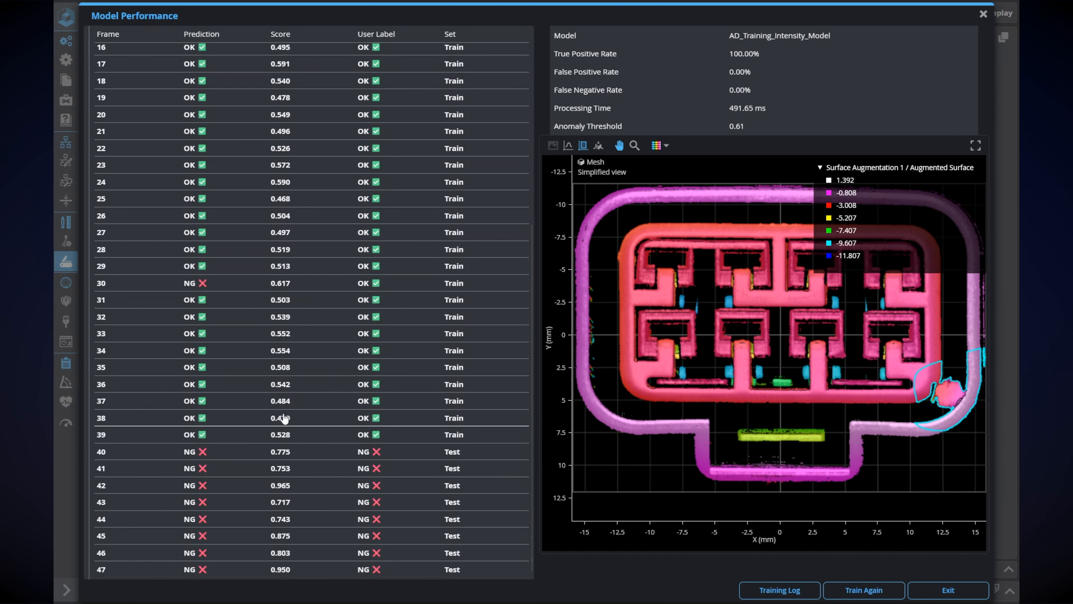
# Step: Review the model performance results for frames 30, 40, 41, 43 and 45, and exit the training dialog
pyautogui.click(259, 287)
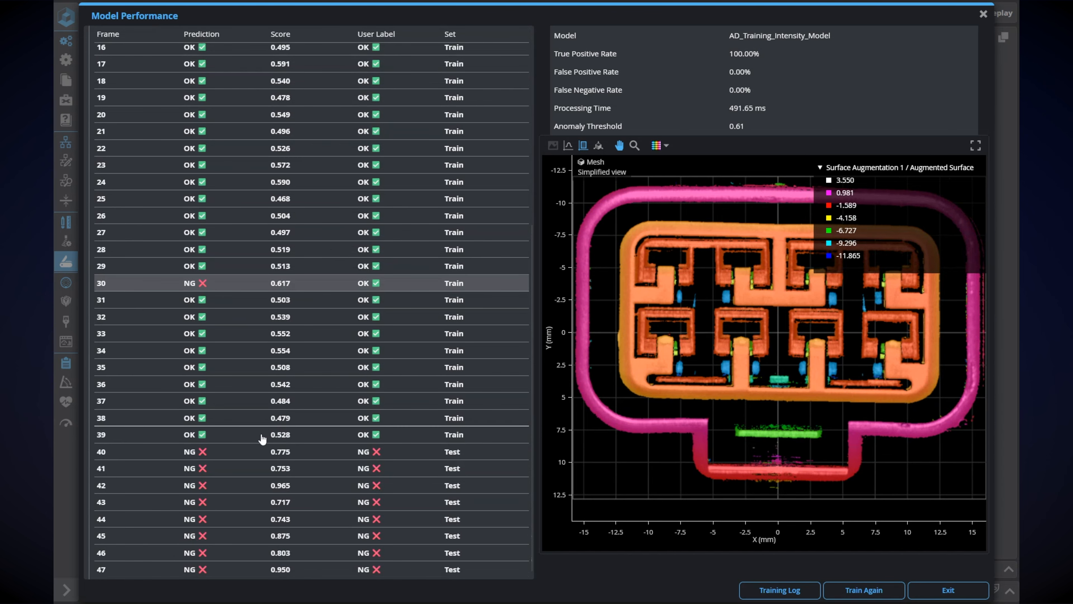
pyautogui.click(257, 458)
pyautogui.click(258, 473)
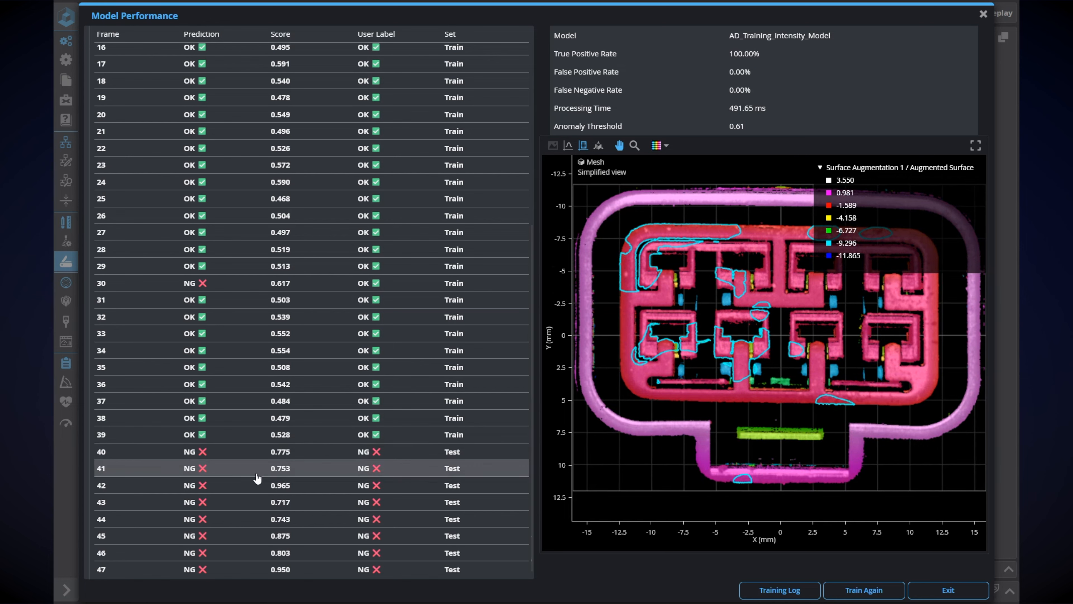
pyautogui.scroll(-1, 263, 499)
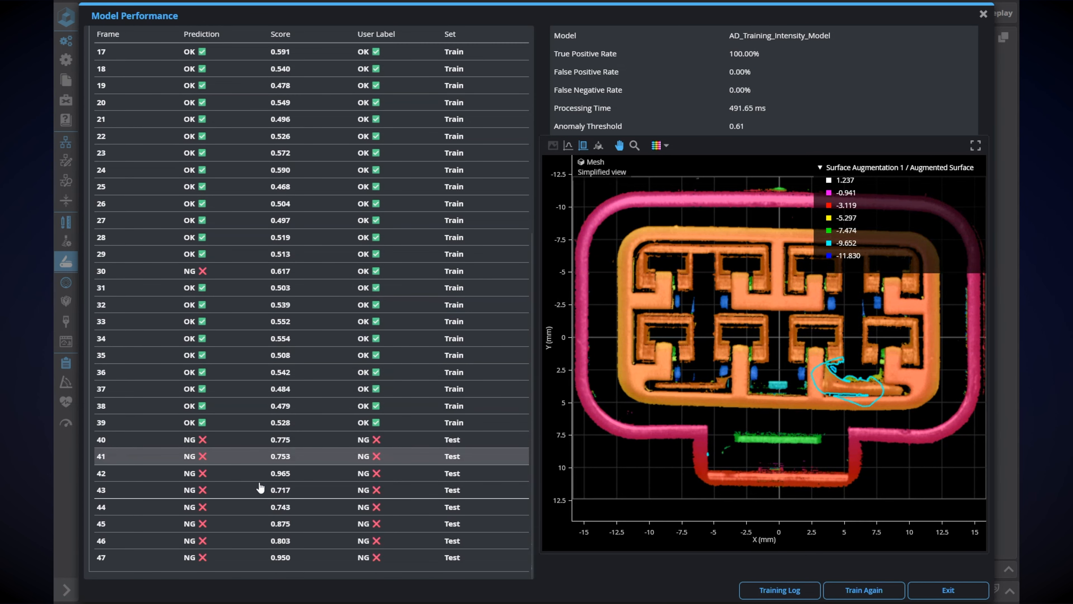
pyautogui.click(260, 490)
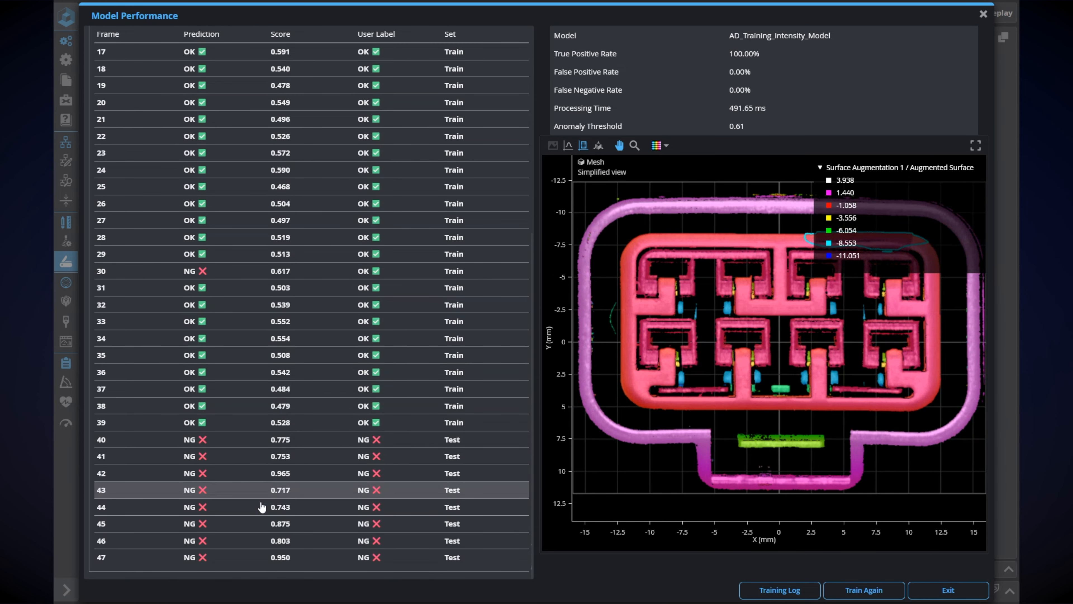
pyautogui.click(257, 529)
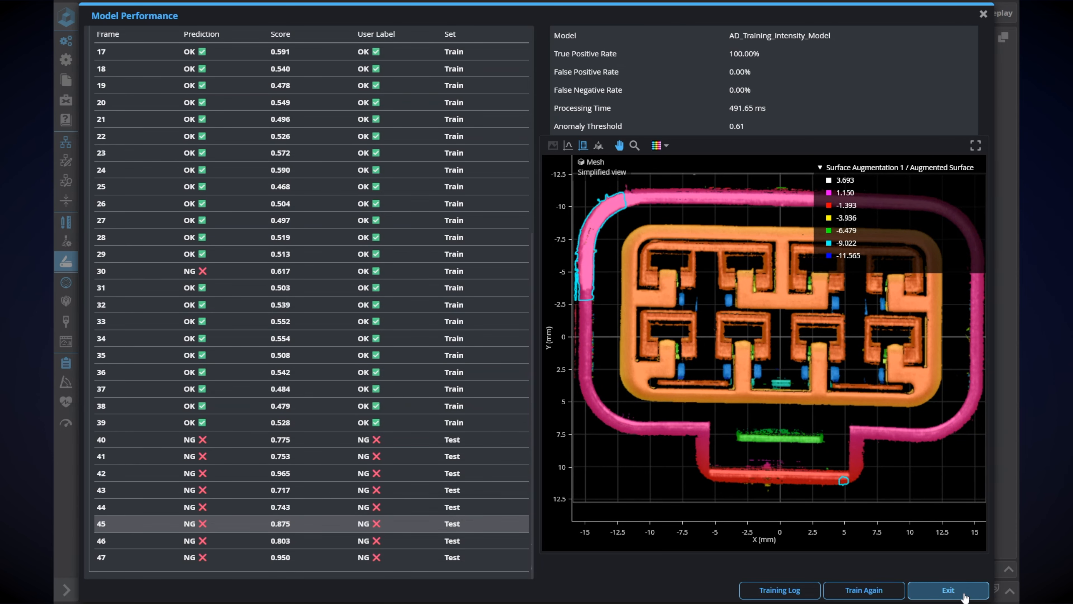
pyautogui.click(947, 590)
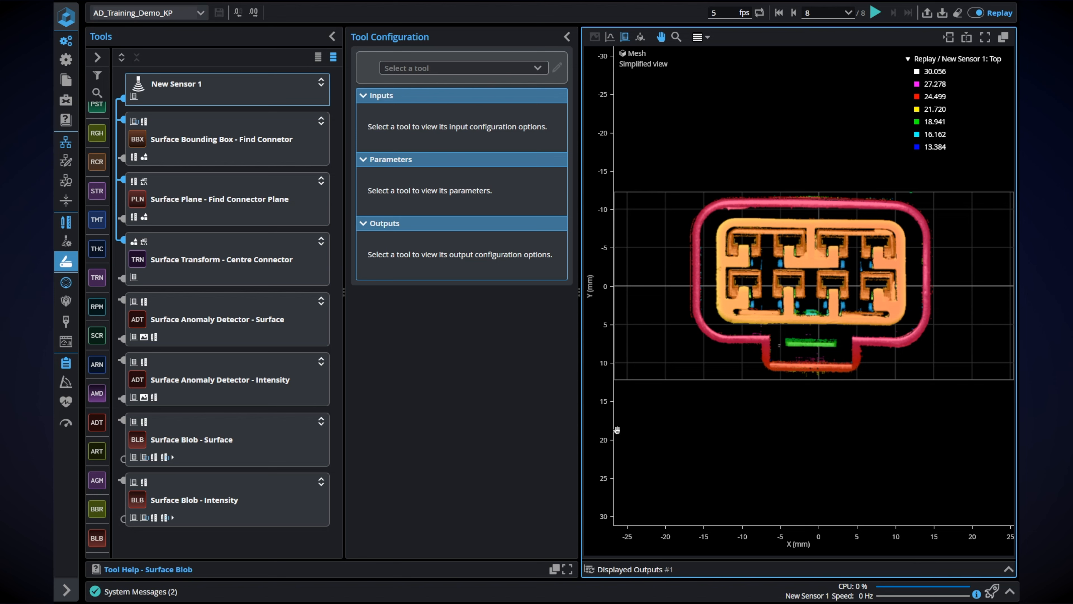
# Step: Check that the Surface and Intensity anomaly detectors use AD_Training_Surface_Model and AD_Training_Intensity_Model respectively
pyautogui.click(220, 311)
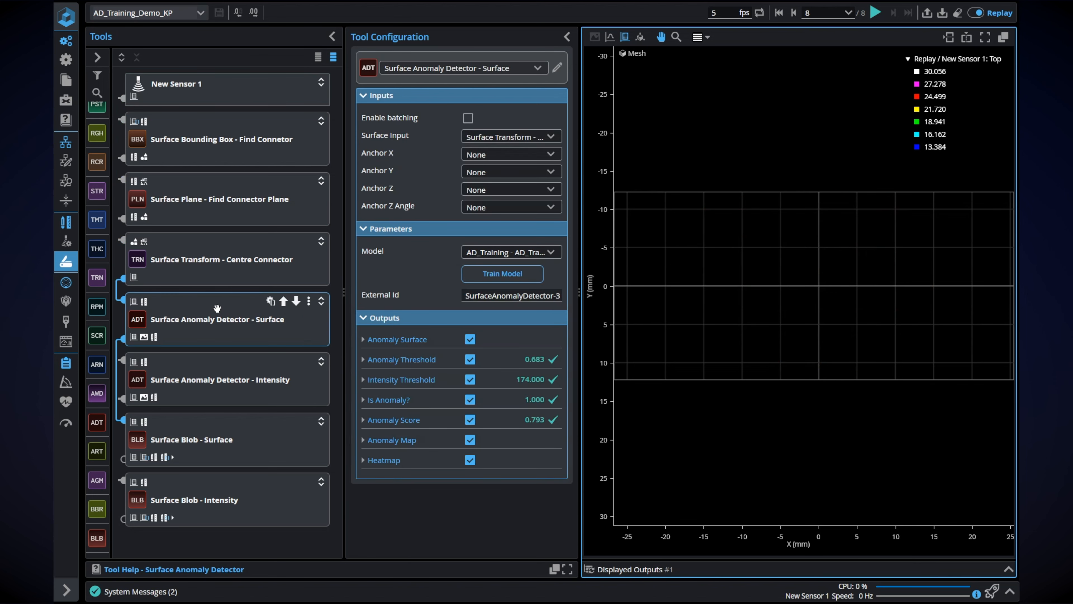
pyautogui.click(490, 253)
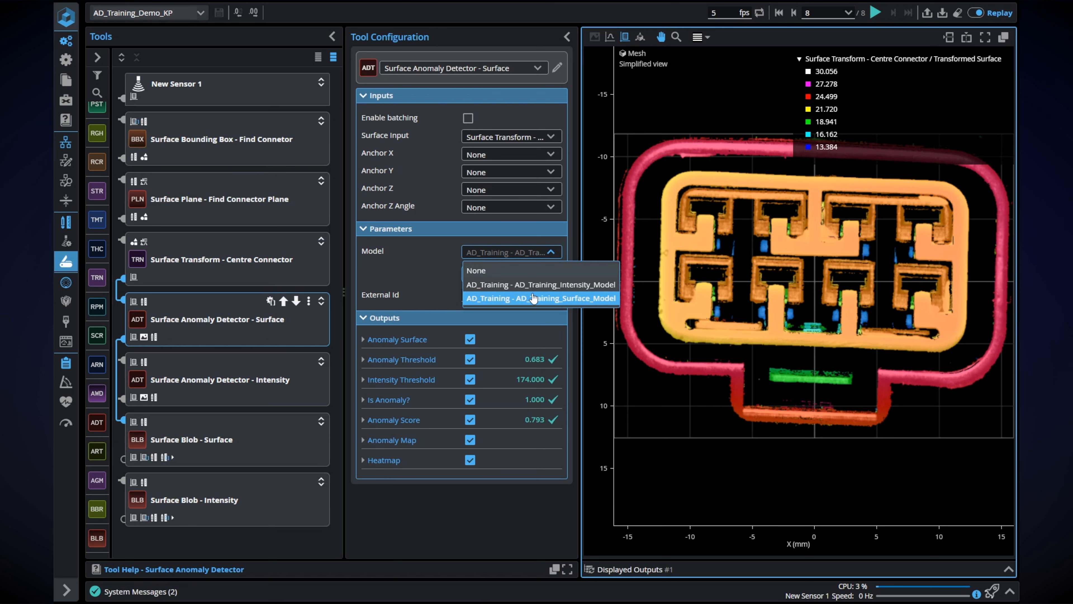
pyautogui.click(421, 256)
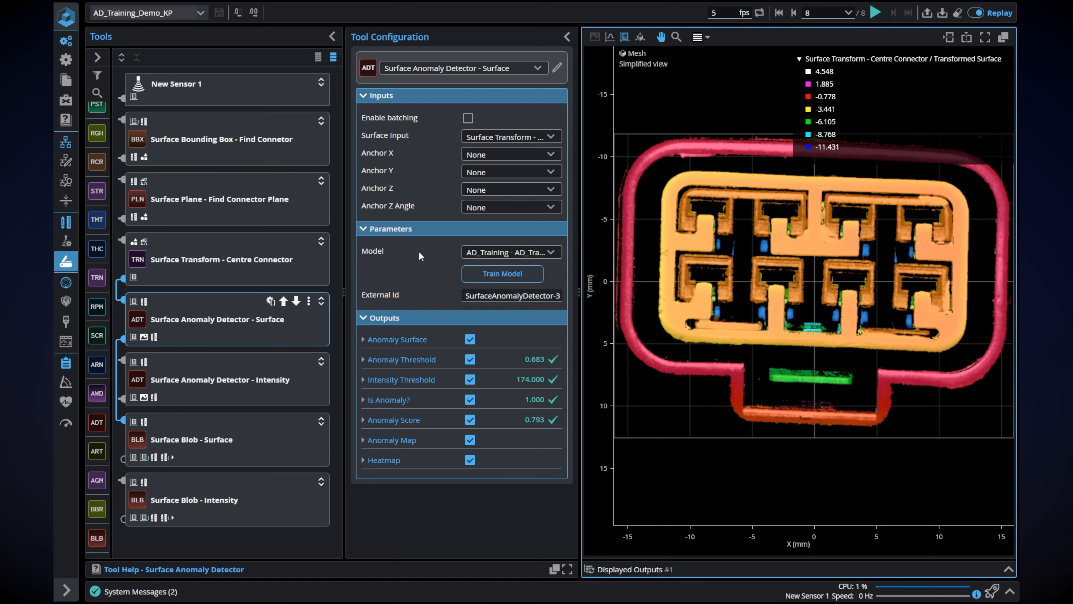
pyautogui.click(226, 366)
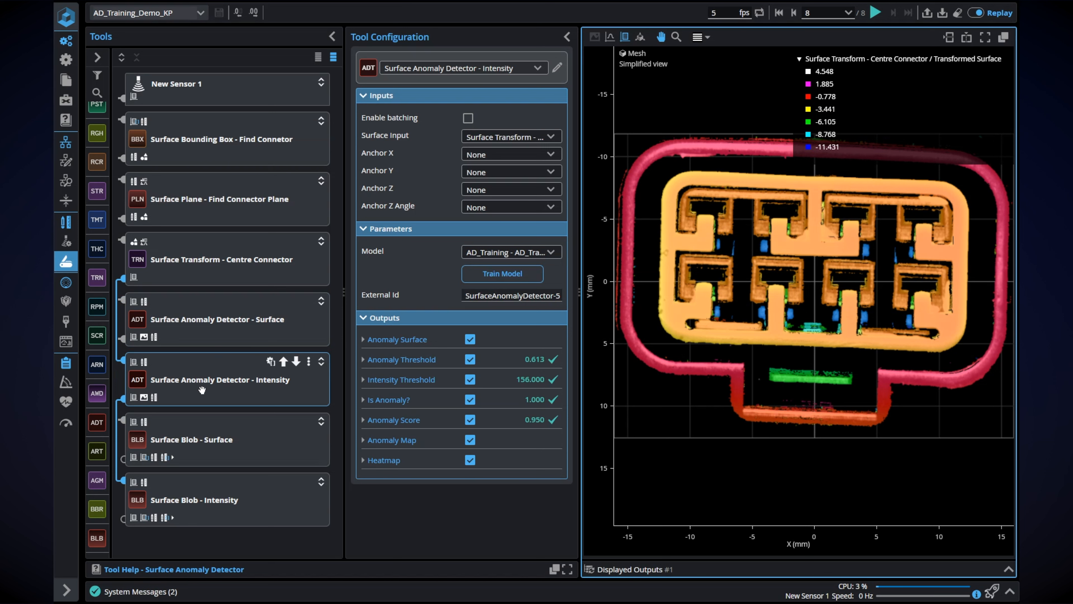
pyautogui.click(489, 253)
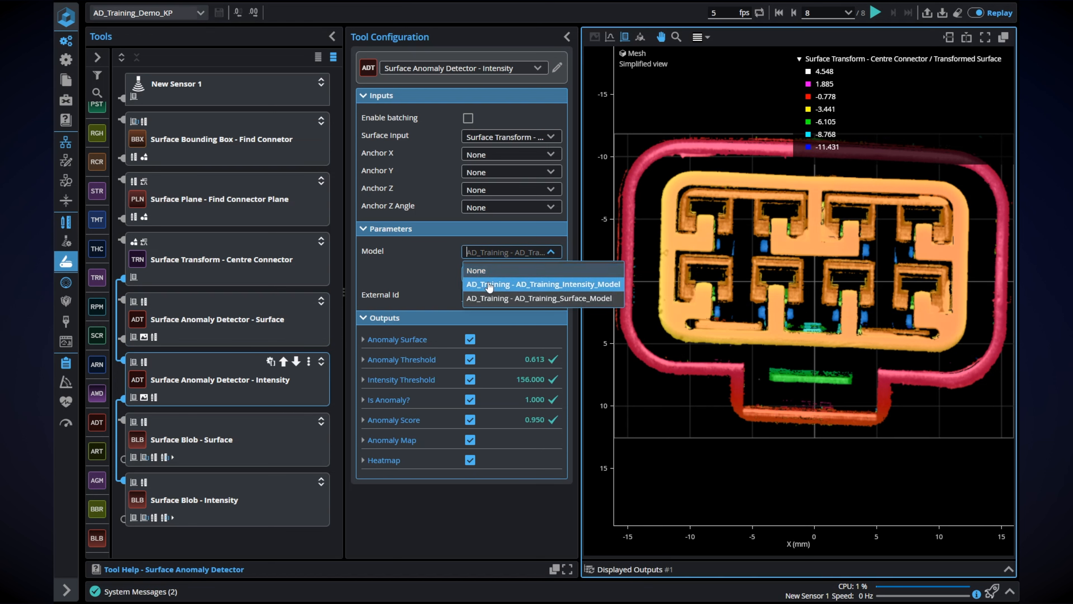
pyautogui.click(401, 275)
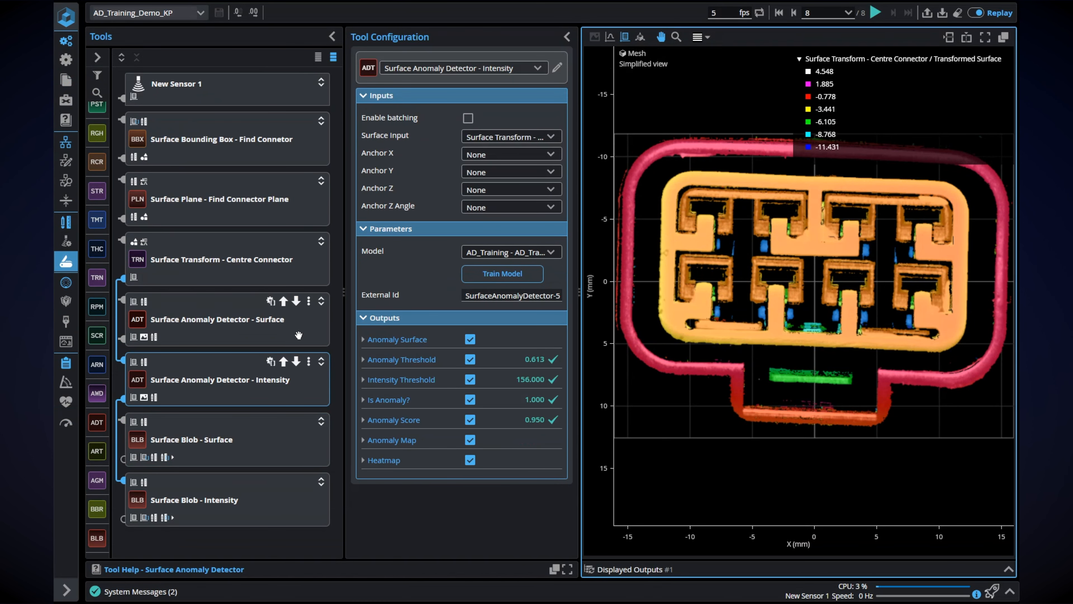
pyautogui.click(309, 335)
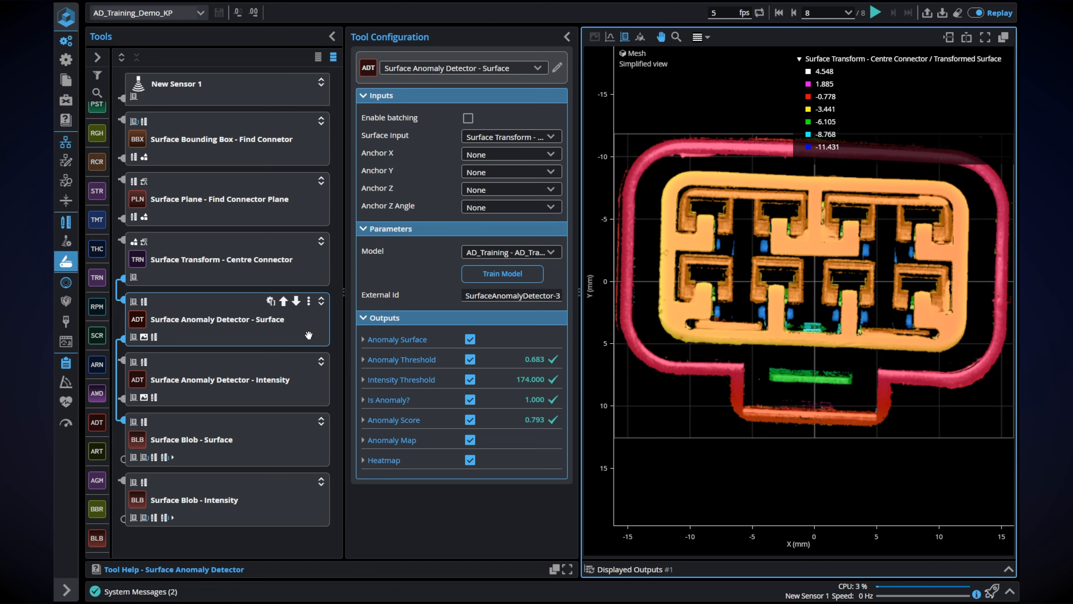
pyautogui.click(249, 363)
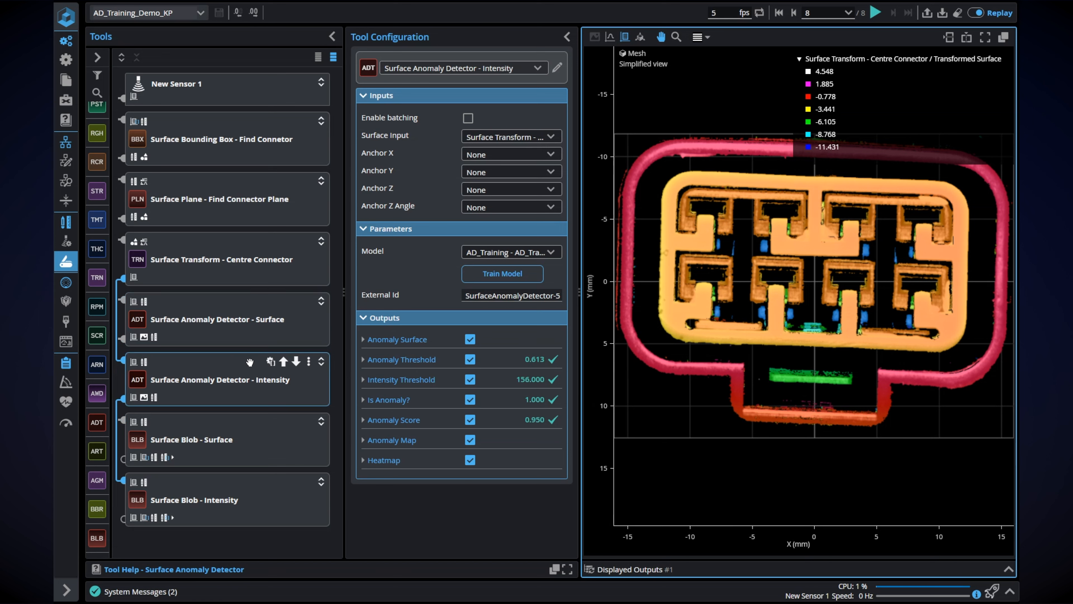
# Step: Return the replay to frame 1 and compare the scan with the Surface and Intensity anomaly detectors' threshold and score outputs
pyautogui.click(816, 13)
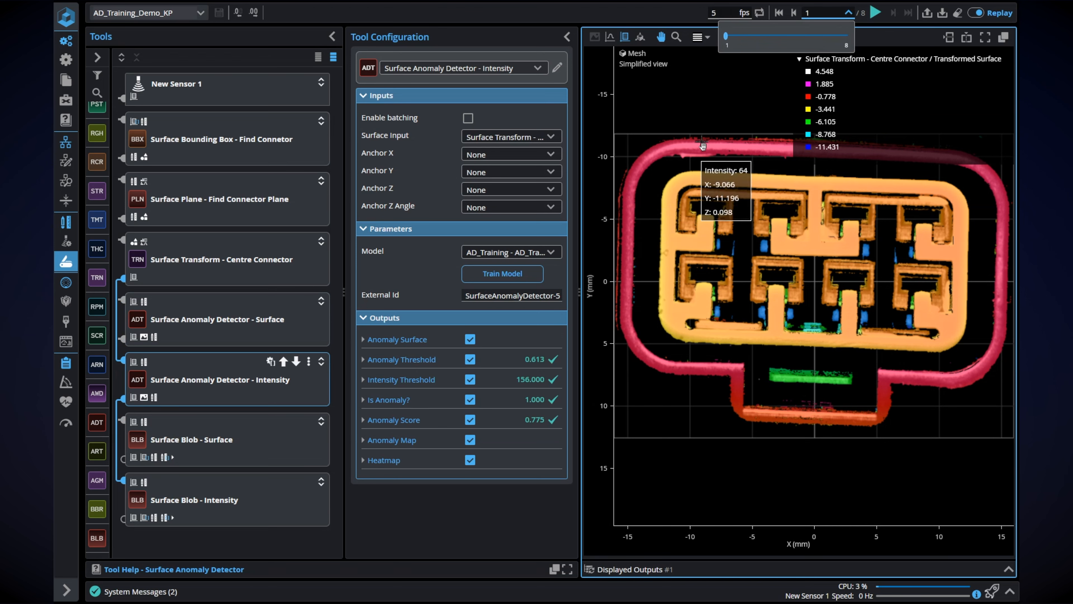
pyautogui.click(247, 91)
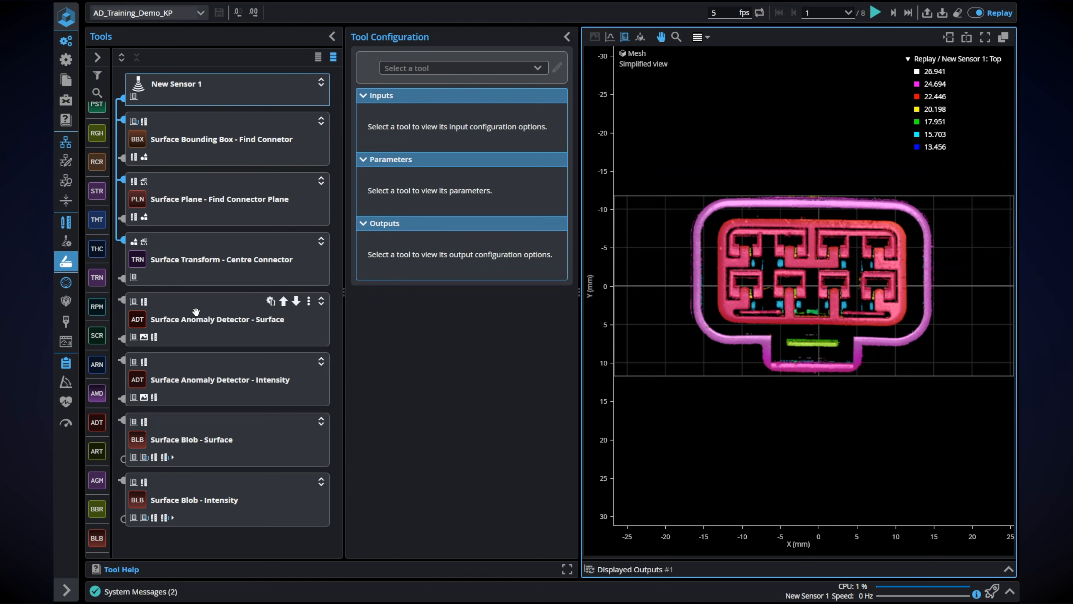
pyautogui.click(228, 319)
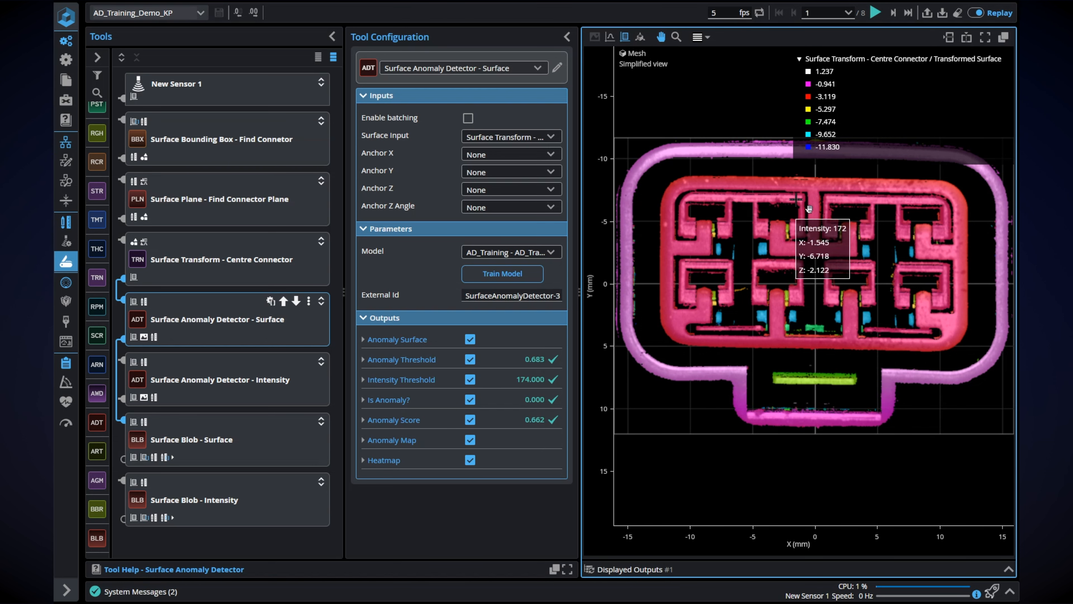
pyautogui.click(193, 365)
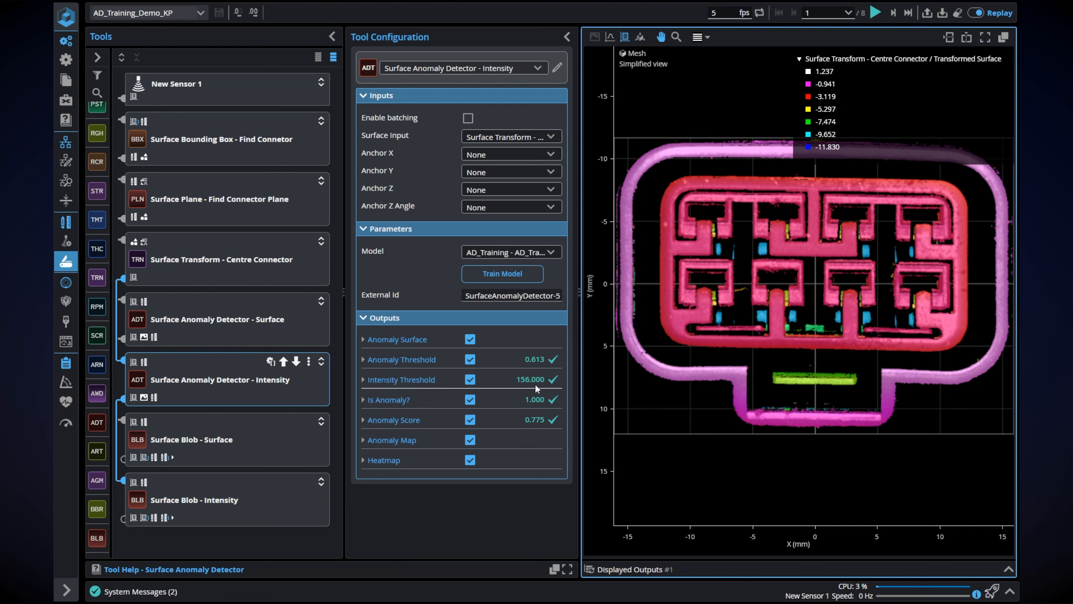
# Step: Check the surface input of the Surface Blob - Intensity tool and set its Intensity Threshold to 156
pyautogui.click(214, 485)
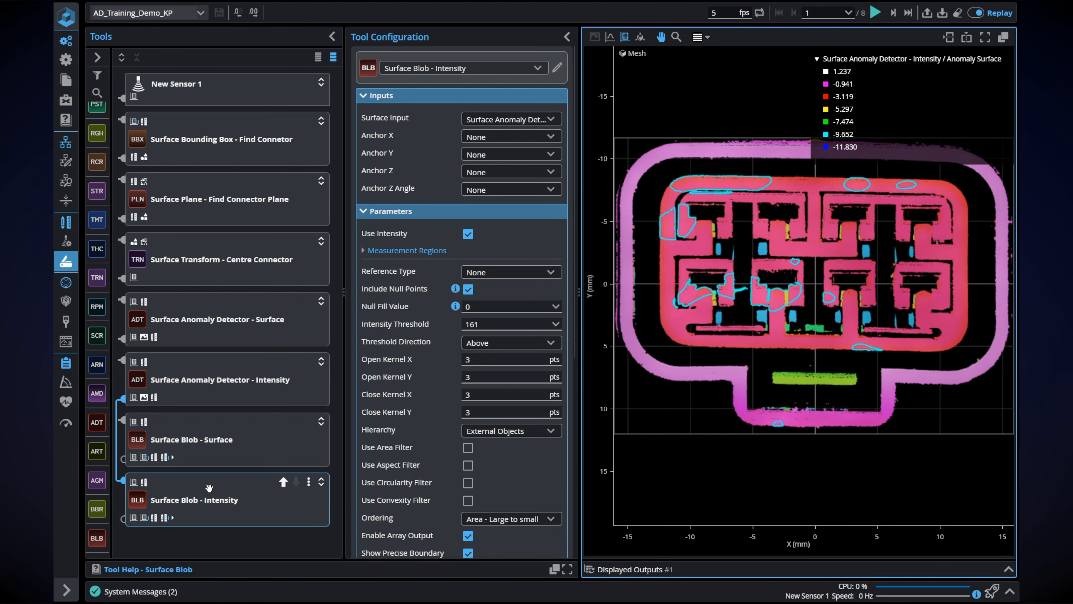
pyautogui.click(512, 123)
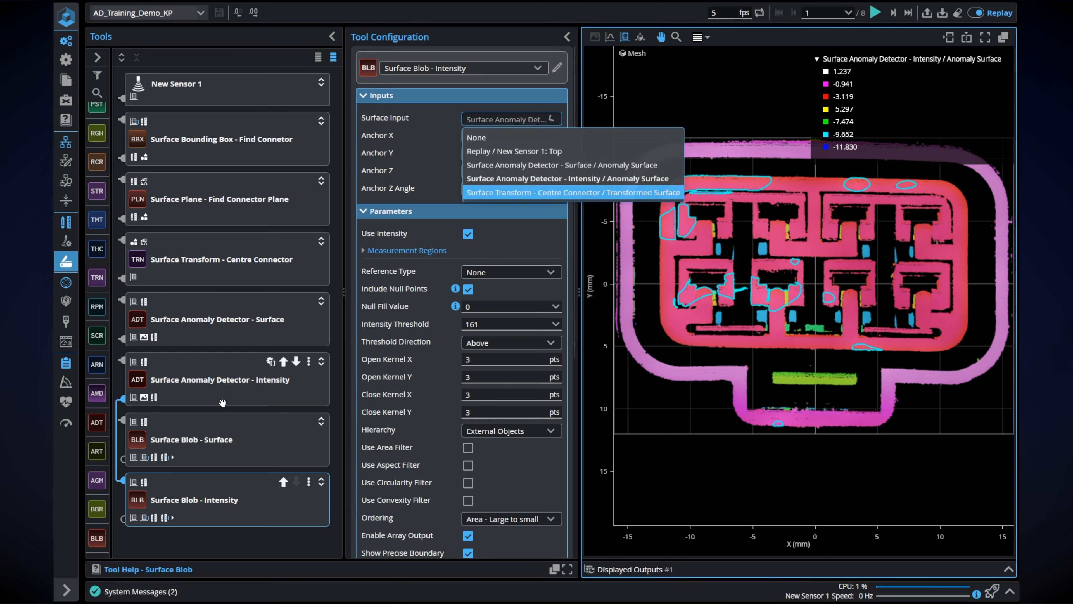
pyautogui.click(286, 416)
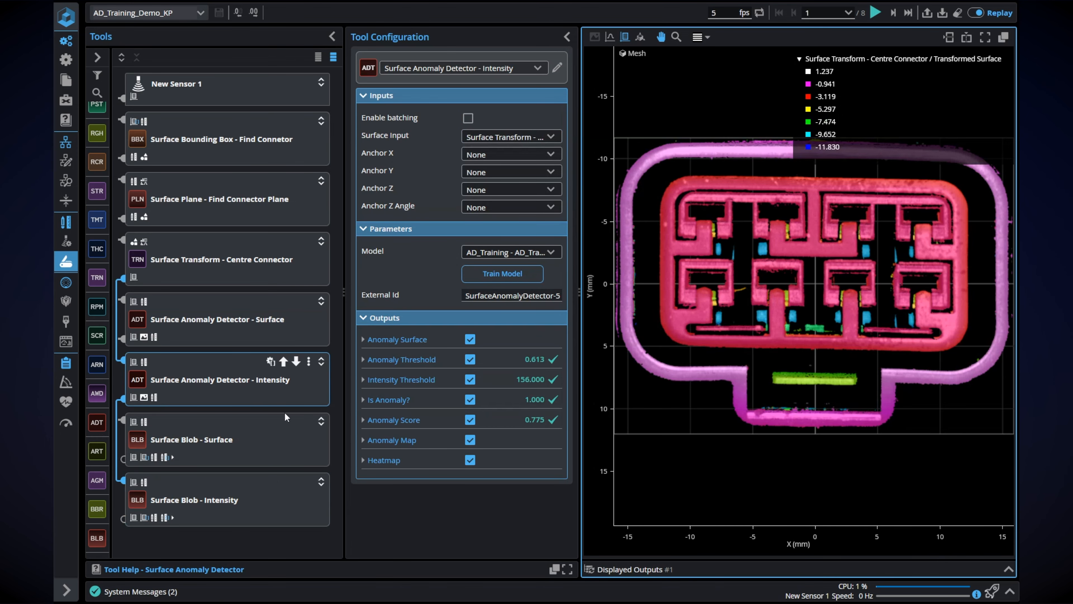
pyautogui.click(175, 491)
pyautogui.click(476, 325)
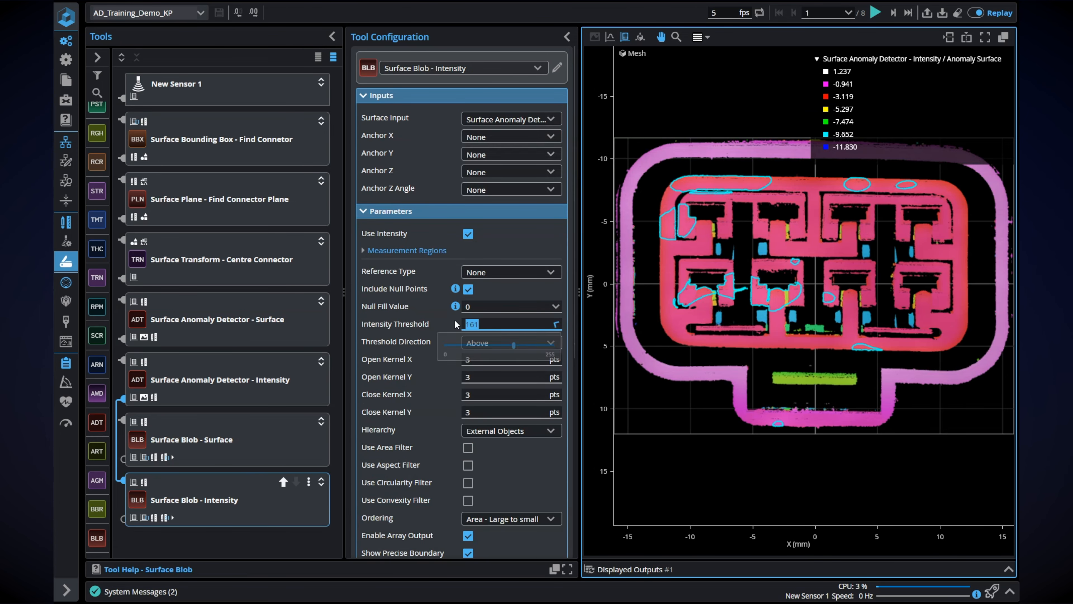
pyautogui.press('BackSpace')
pyautogui.write('5')
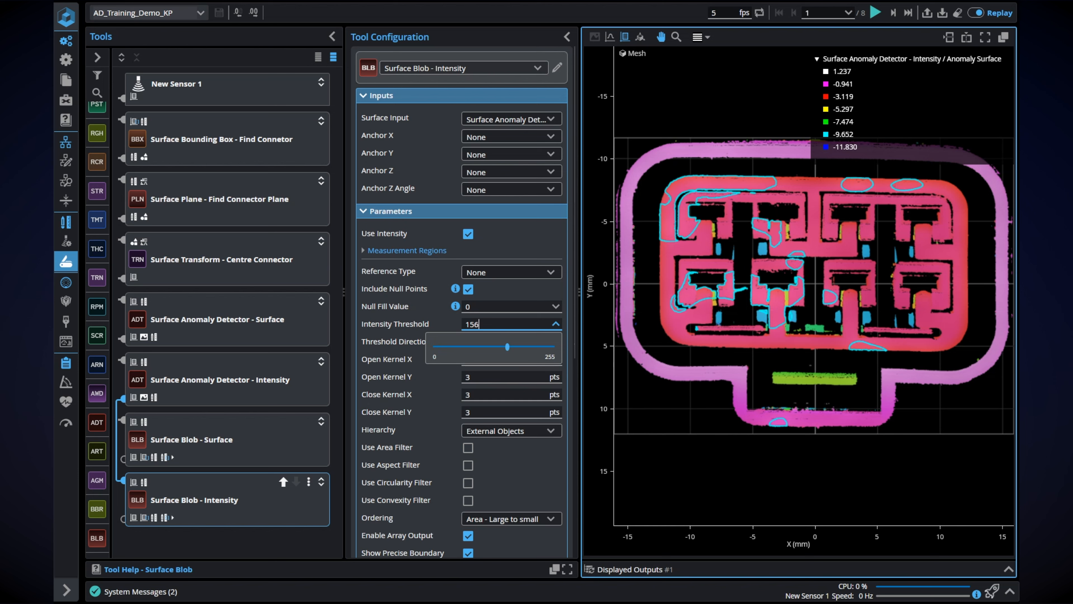
pyautogui.click(450, 317)
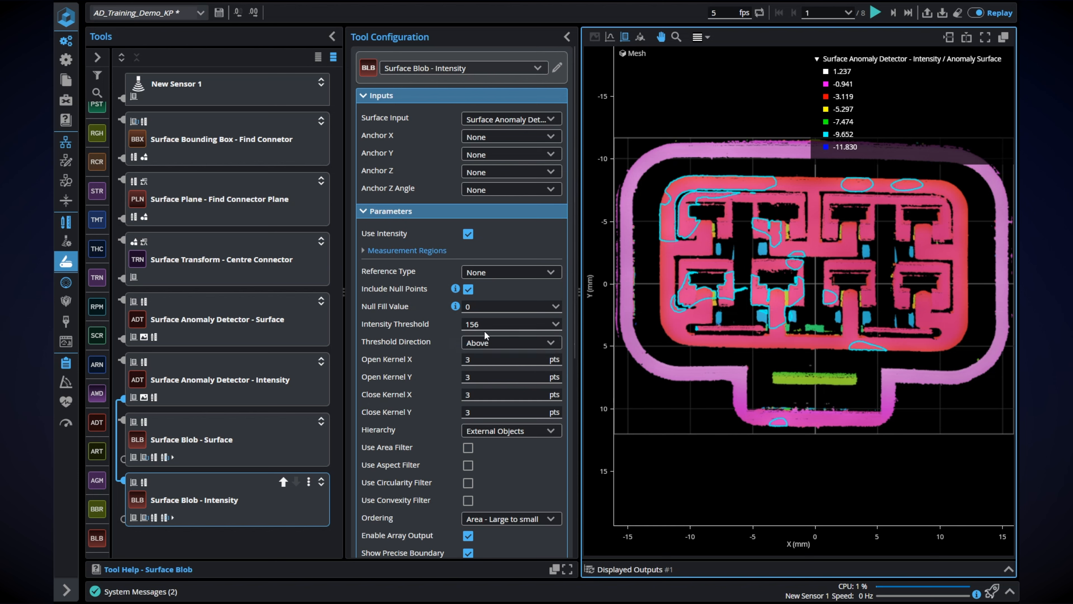
# Step: Advance the replay through frames 2 to 4, examining the Surface Blob - Intensity outlines and Total Count for each scan
pyautogui.scroll(-2, 402, 451)
pyautogui.scroll(-6, 423, 451)
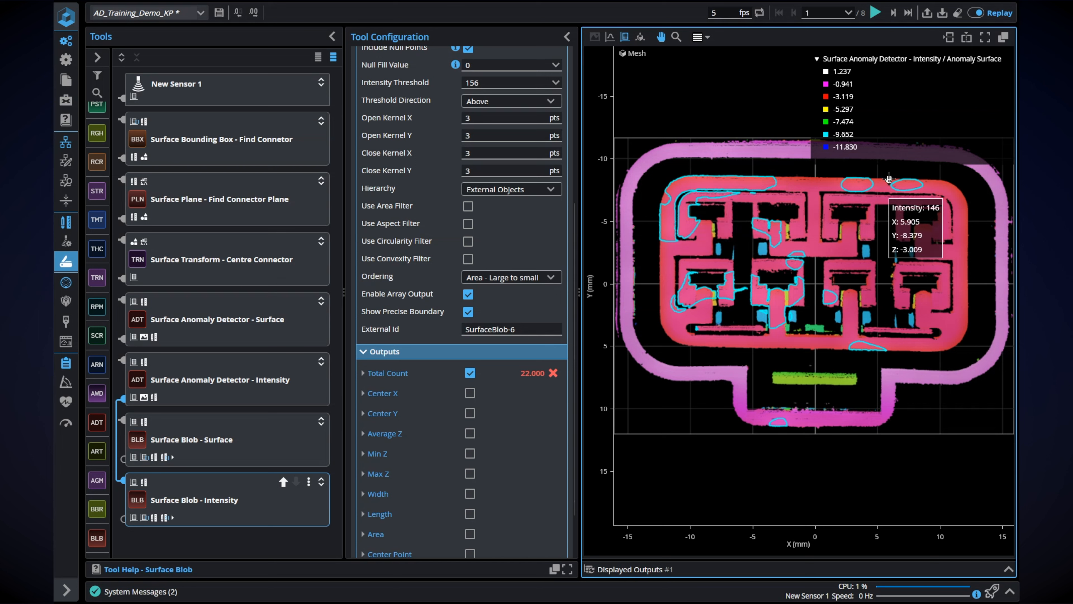
pyautogui.click(894, 14)
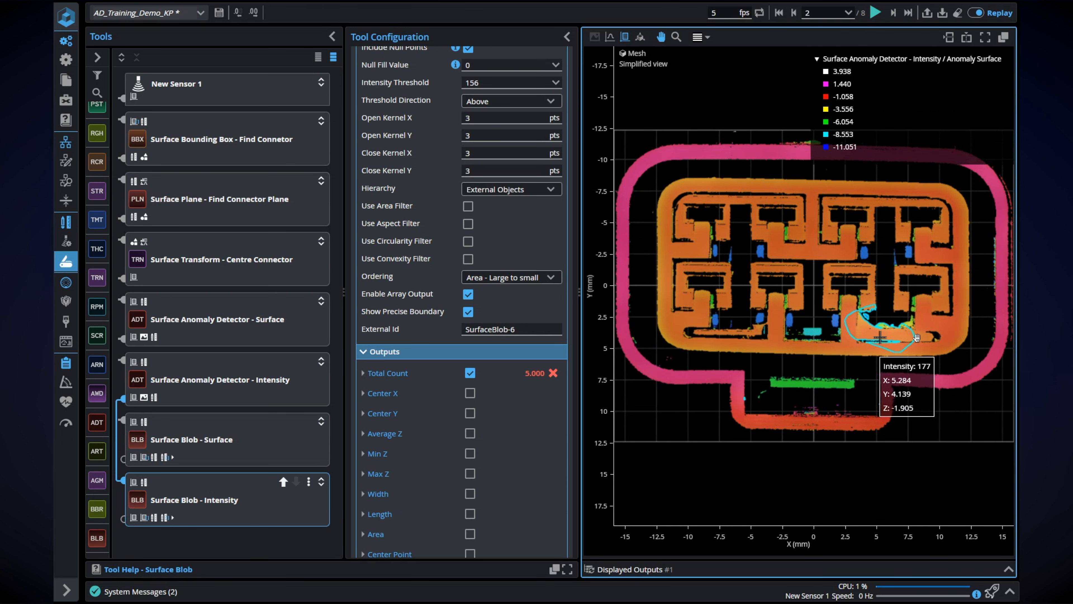
pyautogui.click(893, 13)
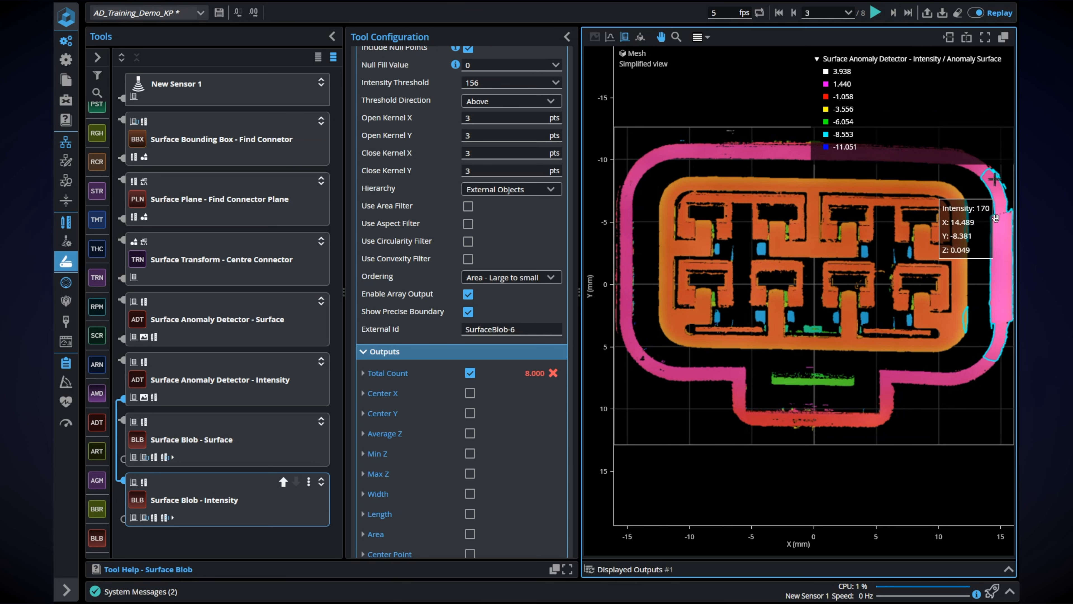
pyautogui.click(895, 13)
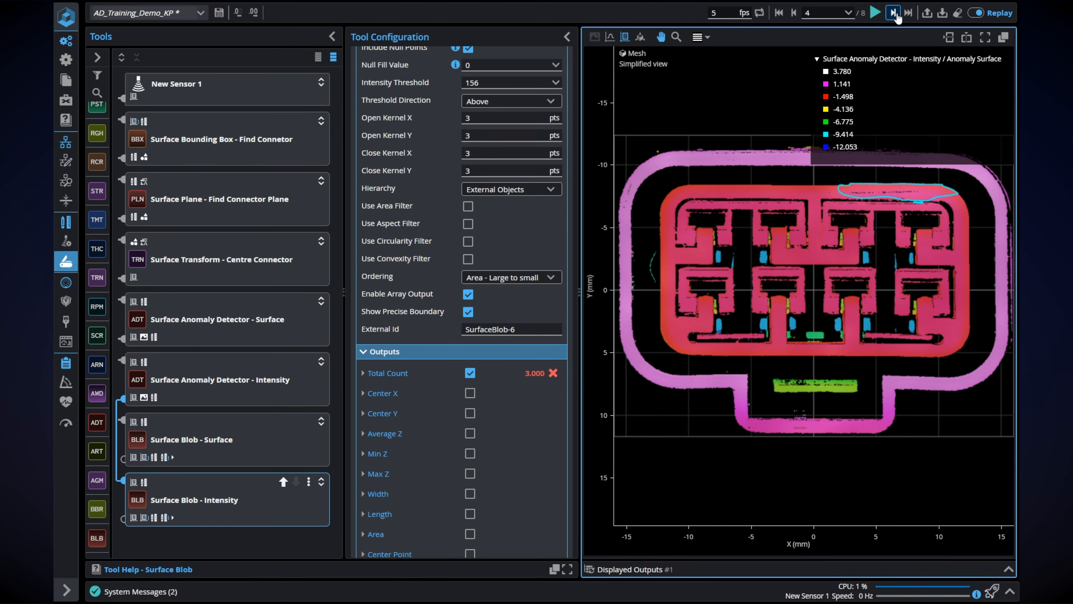
# Step: Advance the replay through frames 5 to 8, examining the Surface Blob - Intensity outlines and Total Count for each connector scan
pyautogui.click(895, 13)
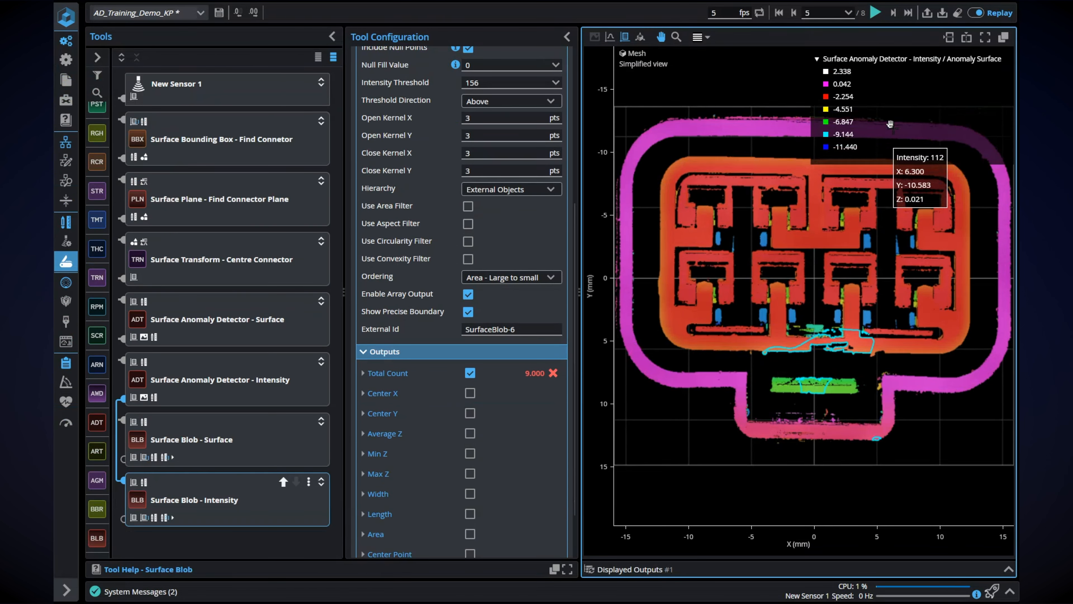
pyautogui.click(893, 13)
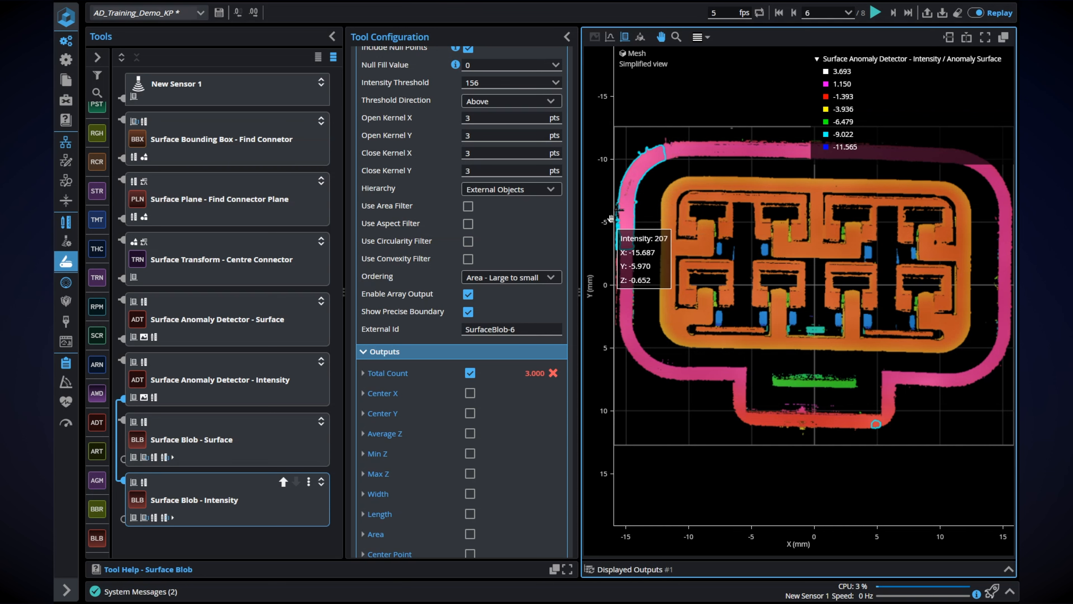
pyautogui.click(893, 13)
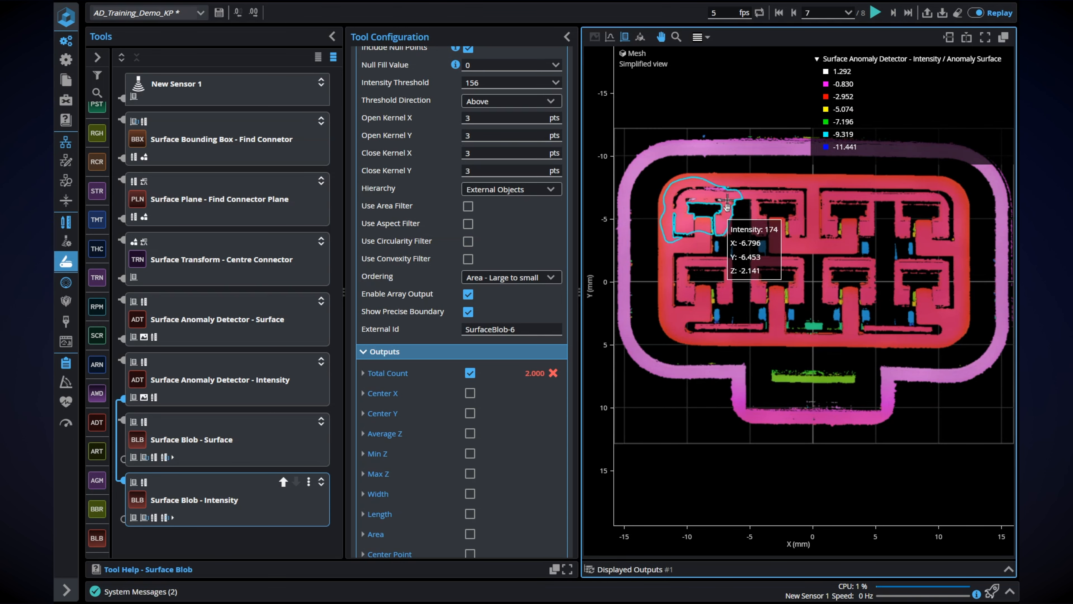
pyautogui.click(894, 13)
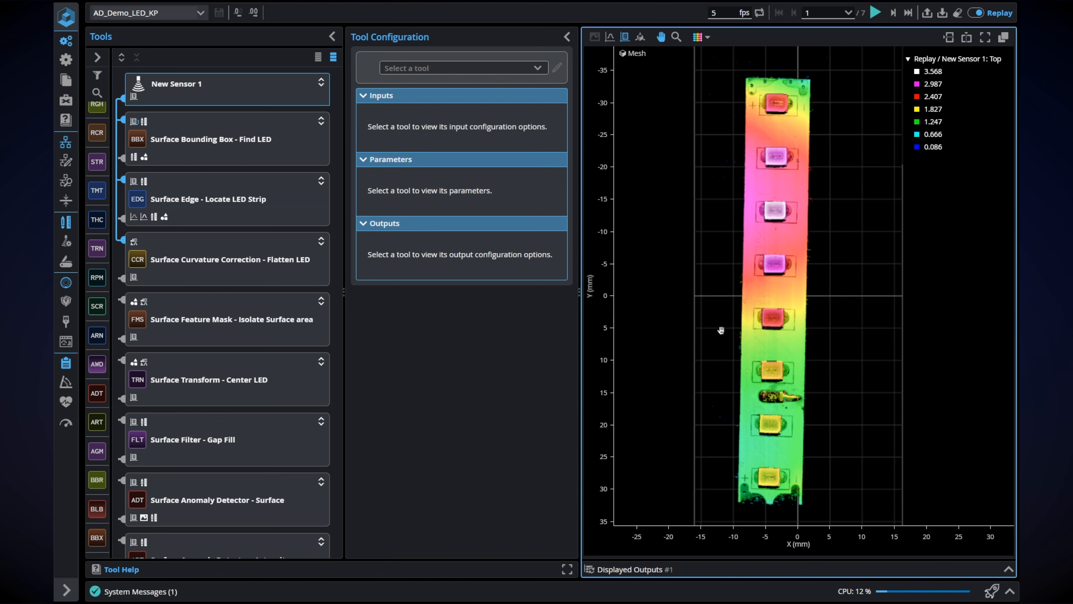
# Step: Review the LED job's Surface Bounding Box and Surface Edge tools, and display the Difference Surface of the Surface Curvature Correction tool
pyautogui.click(293, 151)
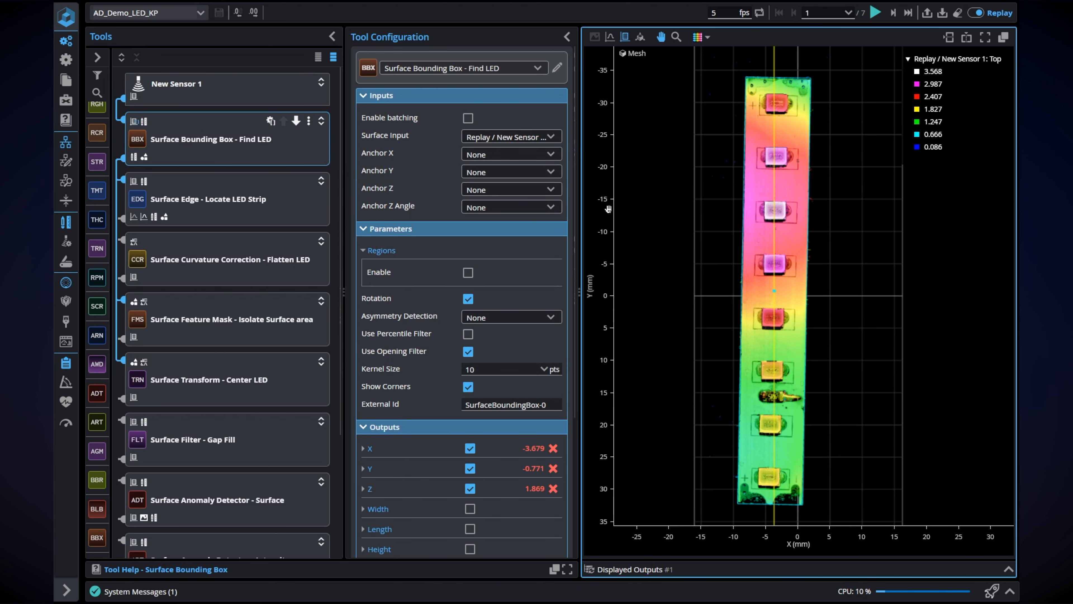
pyautogui.click(296, 213)
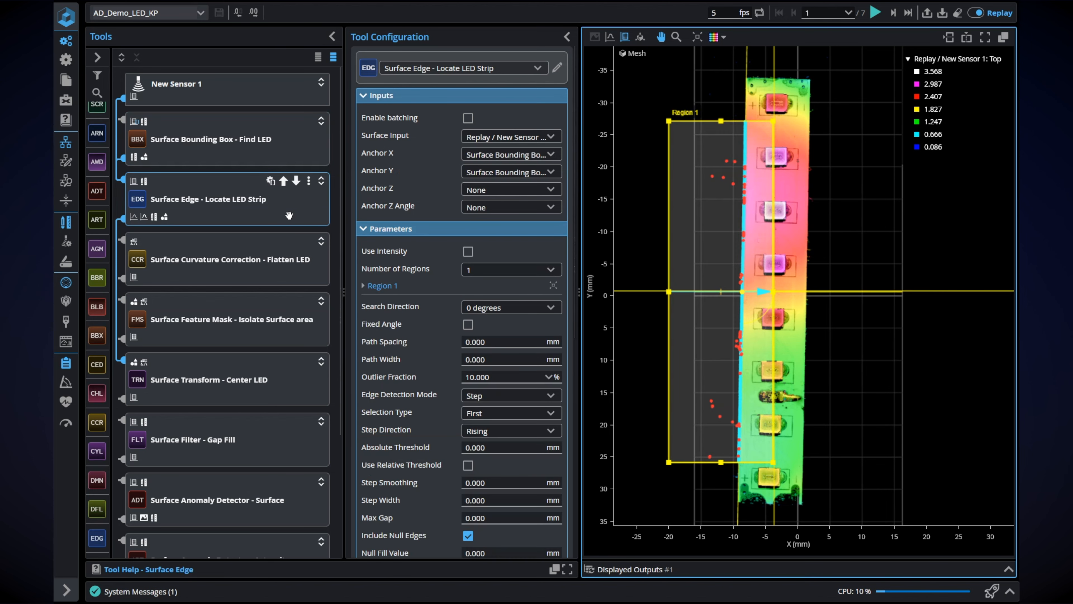
pyautogui.click(227, 252)
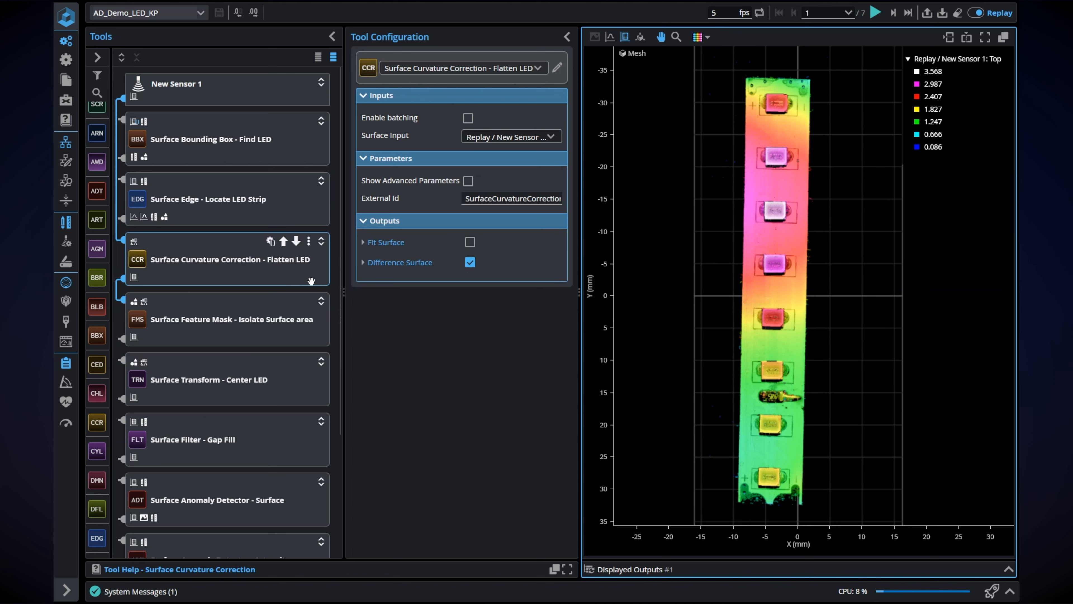
pyautogui.click(410, 263)
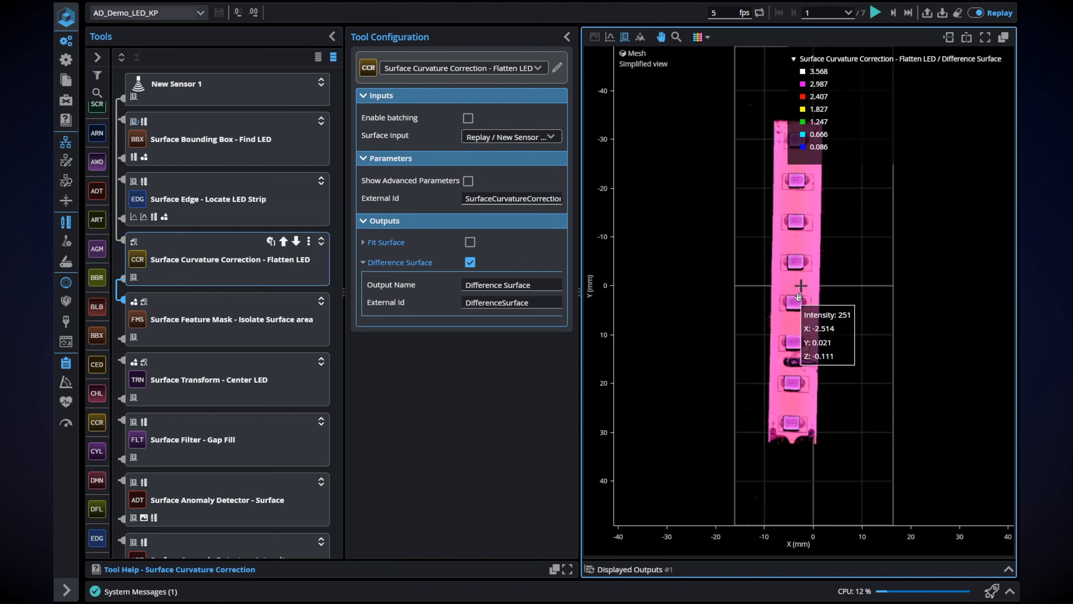
# Step: Check the Surface Feature Mask's points and padding settings, and display the Transformed Surface of Surface Transform - Center LED
pyautogui.click(227, 307)
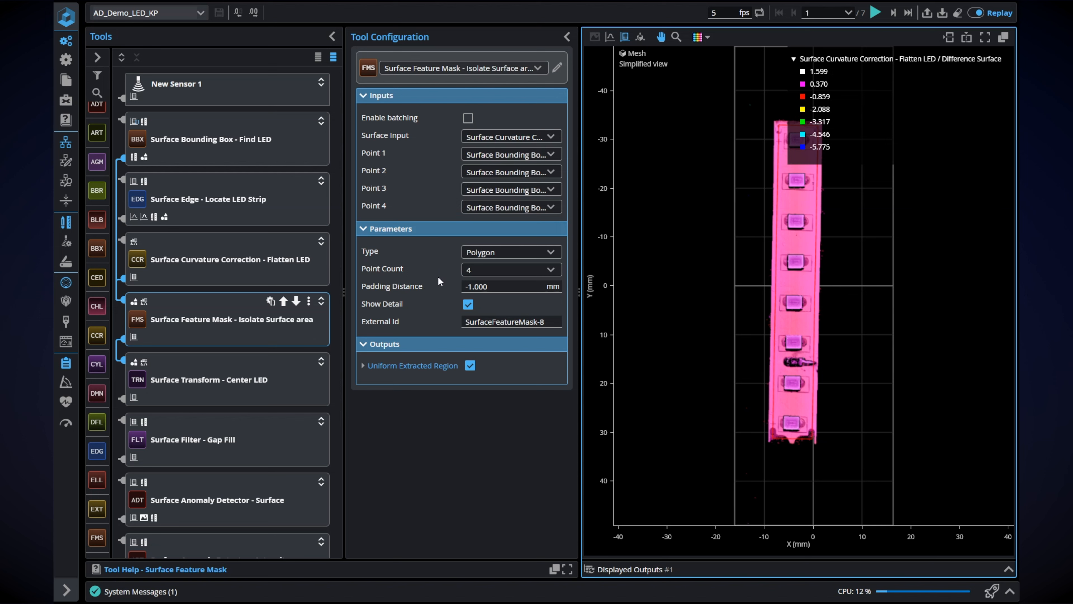
pyautogui.moveTo(761, 419)
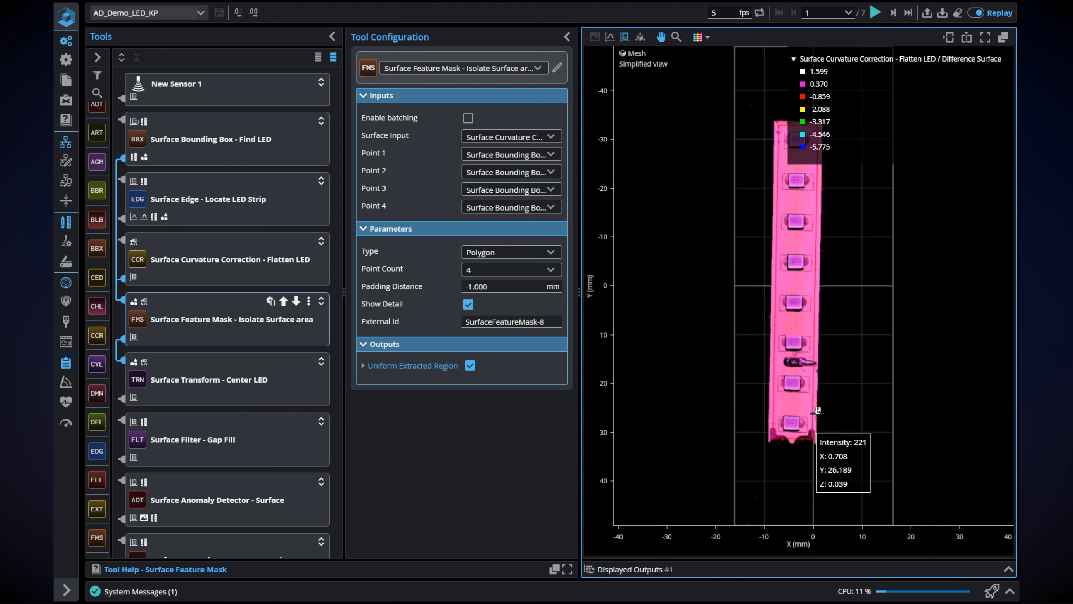
pyautogui.click(213, 372)
pyautogui.click(397, 351)
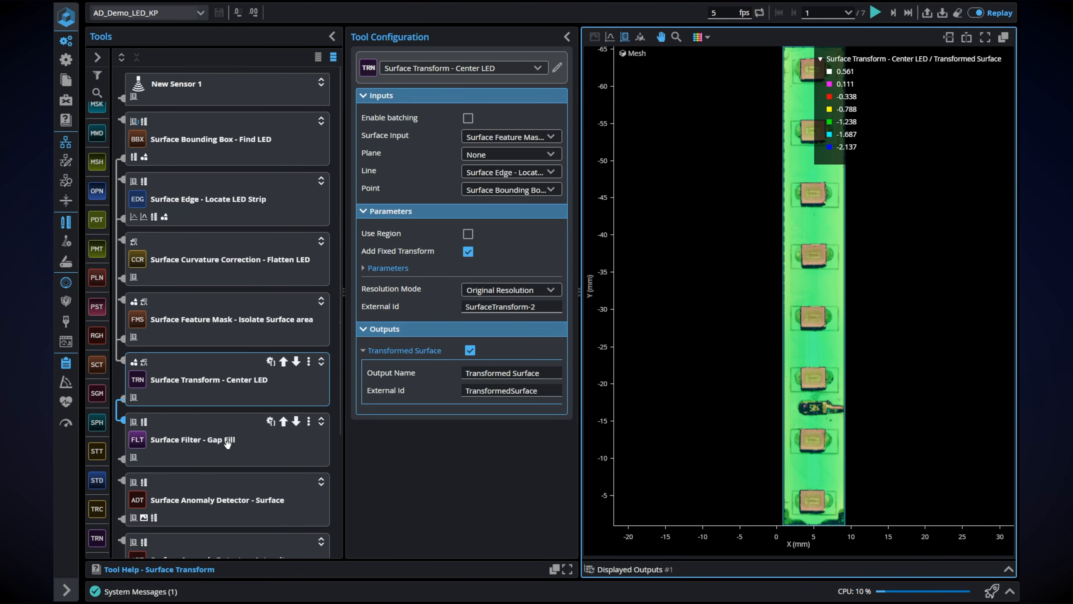
# Step: Examine Filter Group 1 of Surface Filter - Gap Fill and display the Heatmap of Surface Anomaly Detector - Surface
pyautogui.click(248, 451)
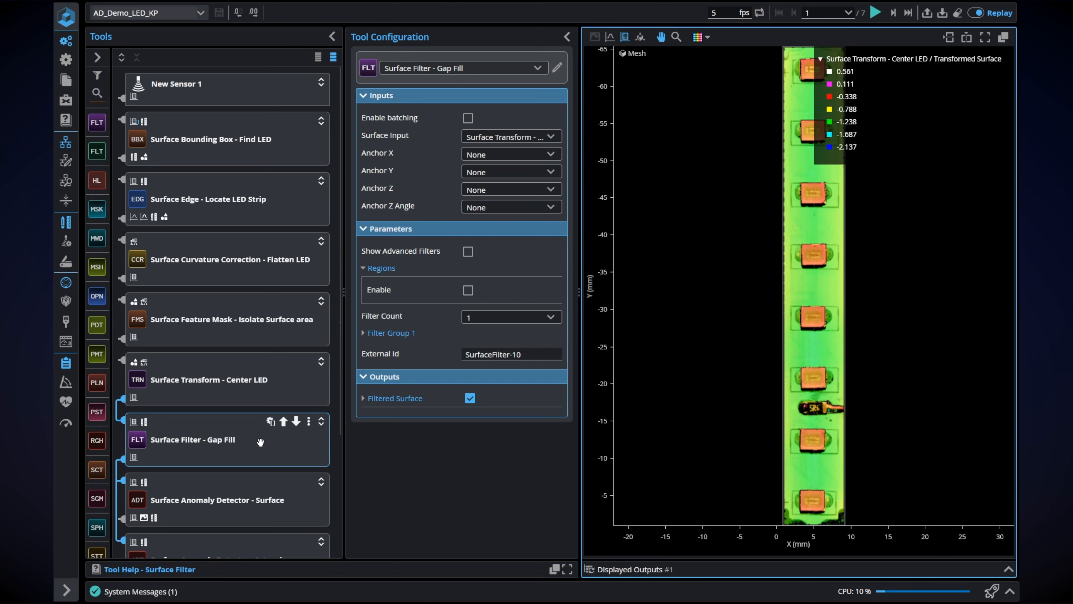
pyautogui.click(393, 333)
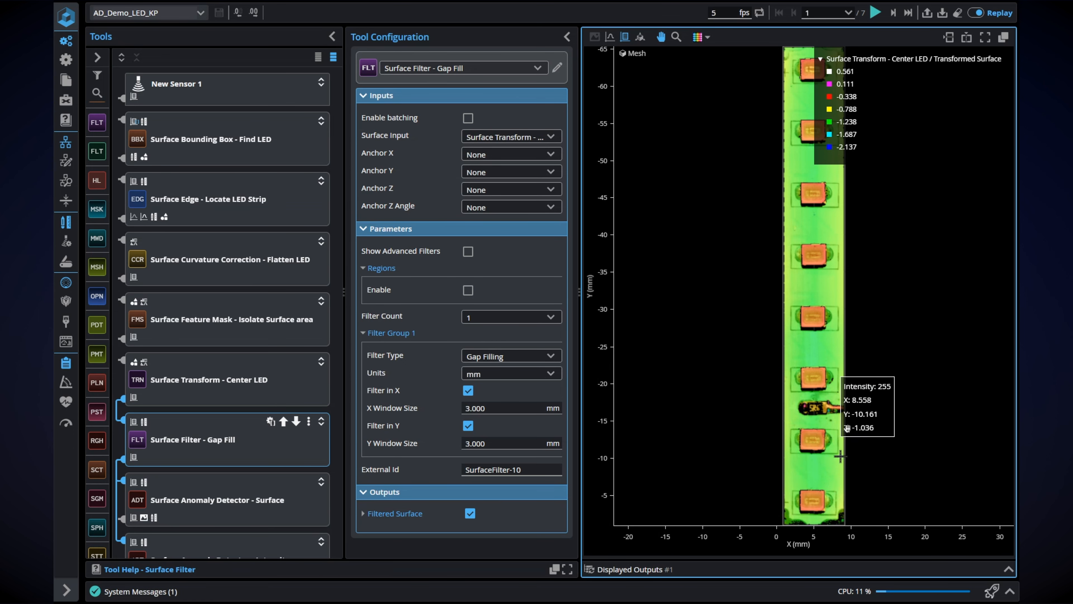
pyautogui.click(223, 486)
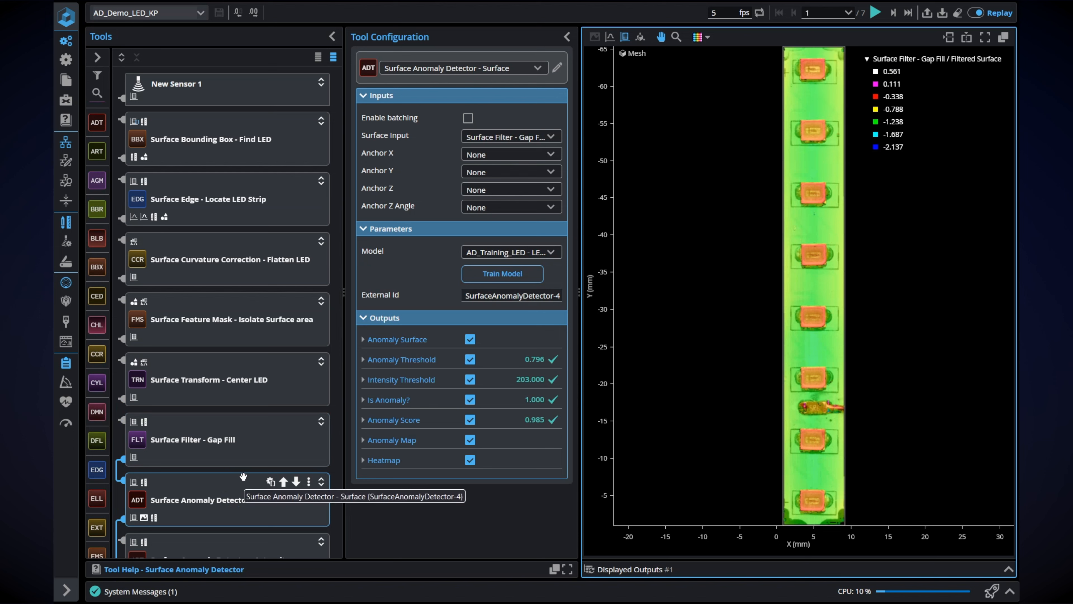
pyautogui.click(399, 462)
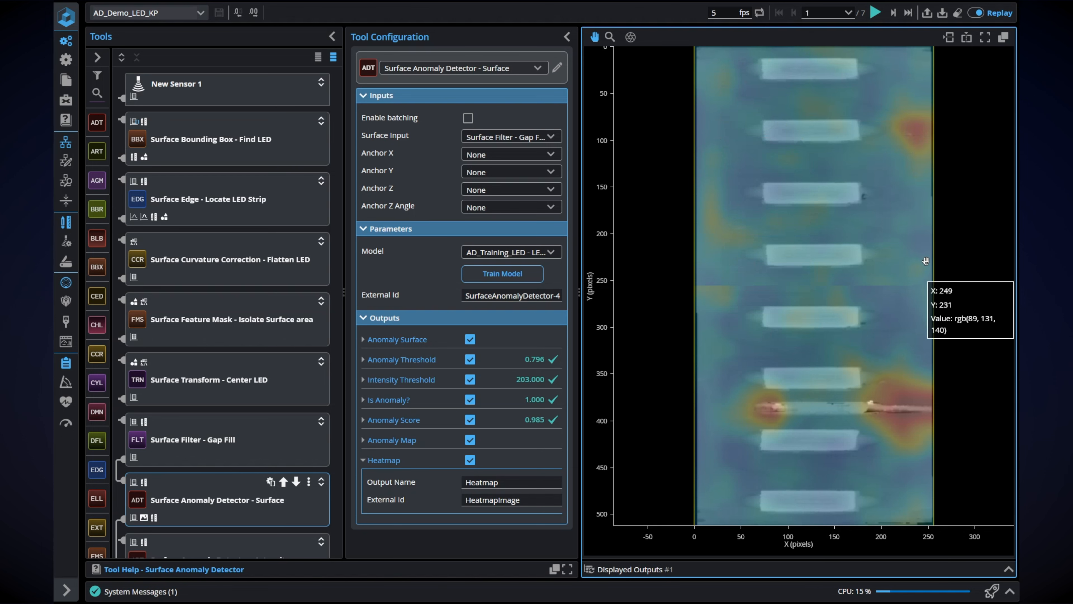
# Step: Open the AD_Training_LED project from the surface detector's model training and examine its frames' user labels and Train/Test sets, including frame 21
pyautogui.click(517, 277)
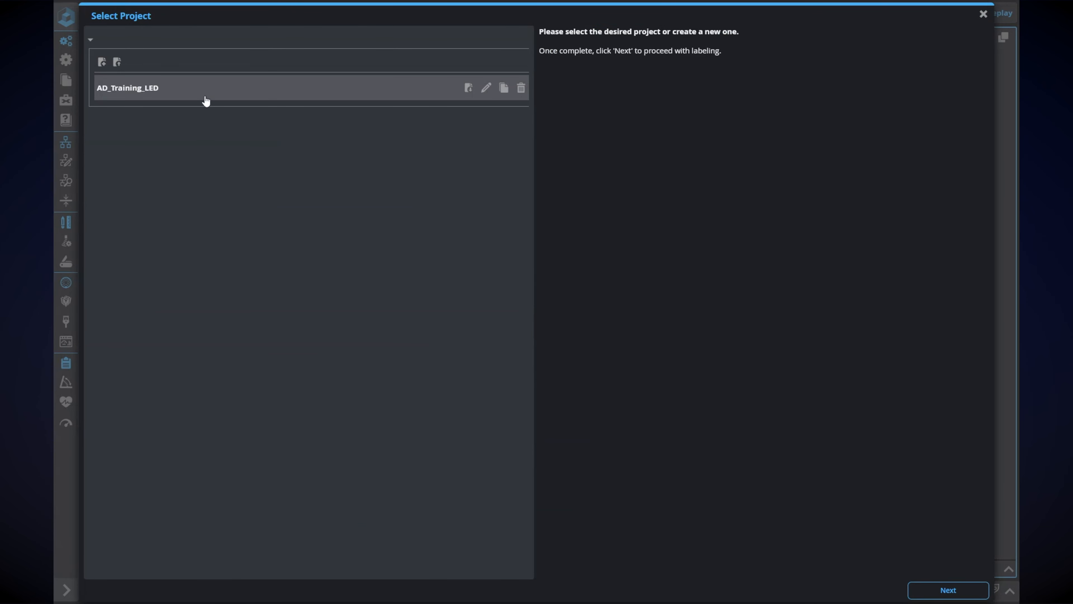
pyautogui.click(940, 593)
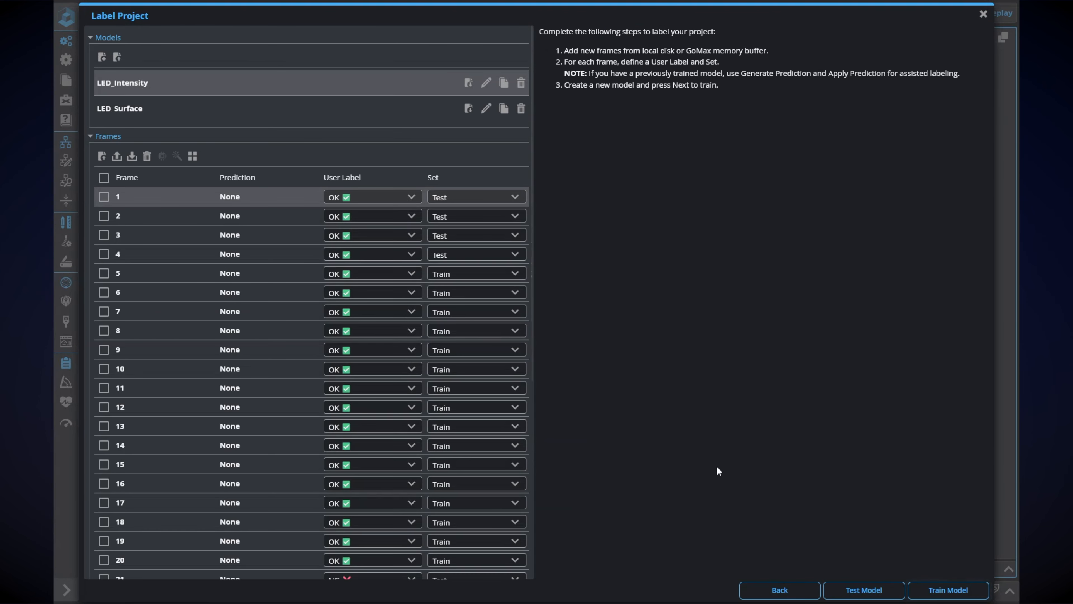
pyautogui.scroll(-3, 295, 211)
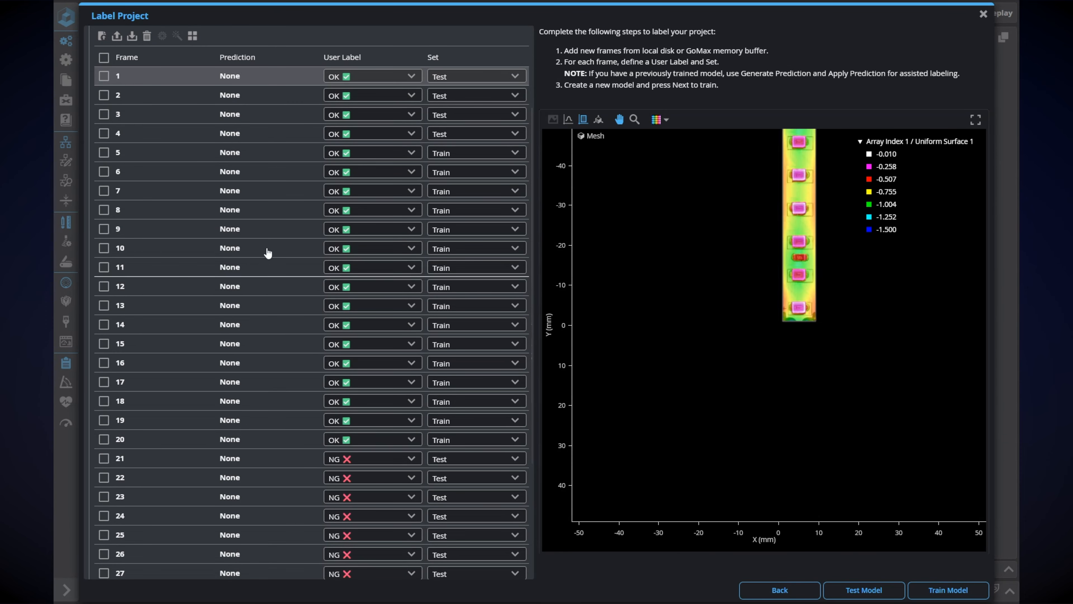
pyautogui.scroll(-3, 268, 220)
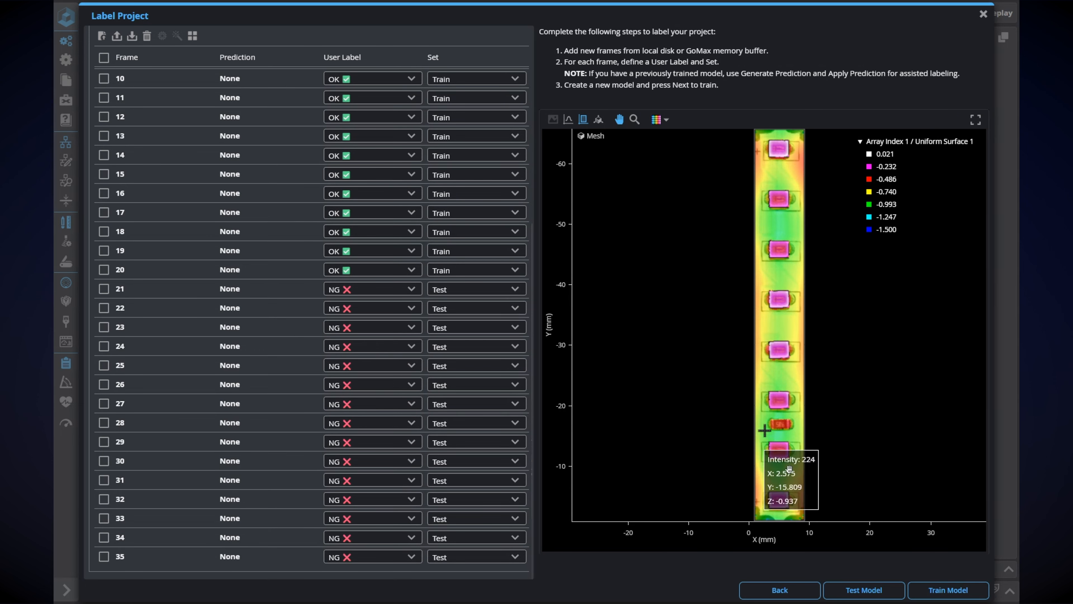
pyautogui.click(267, 291)
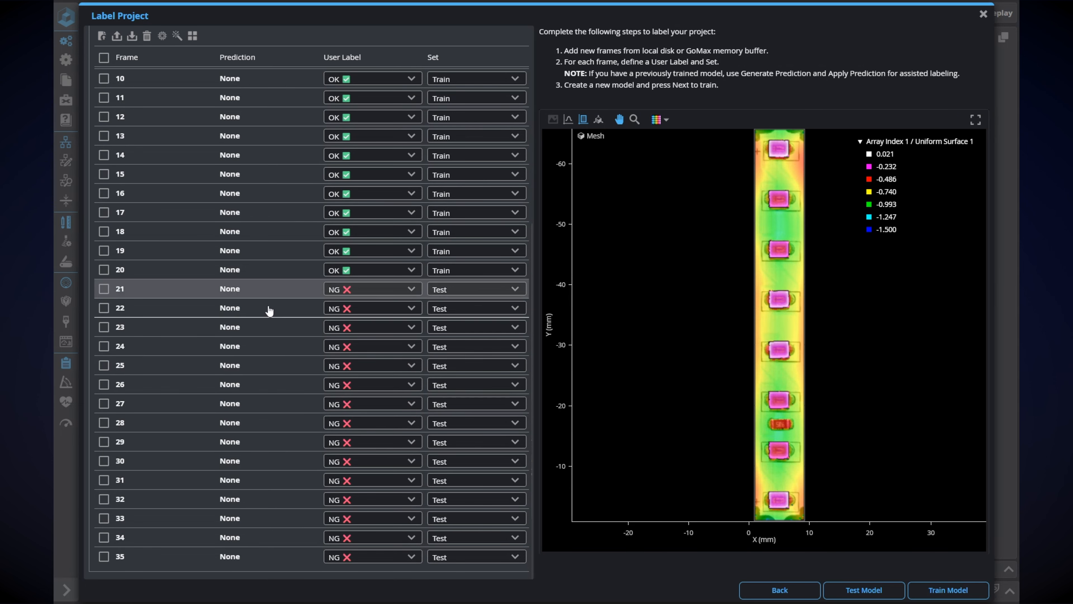
pyautogui.scroll(3, 263, 135)
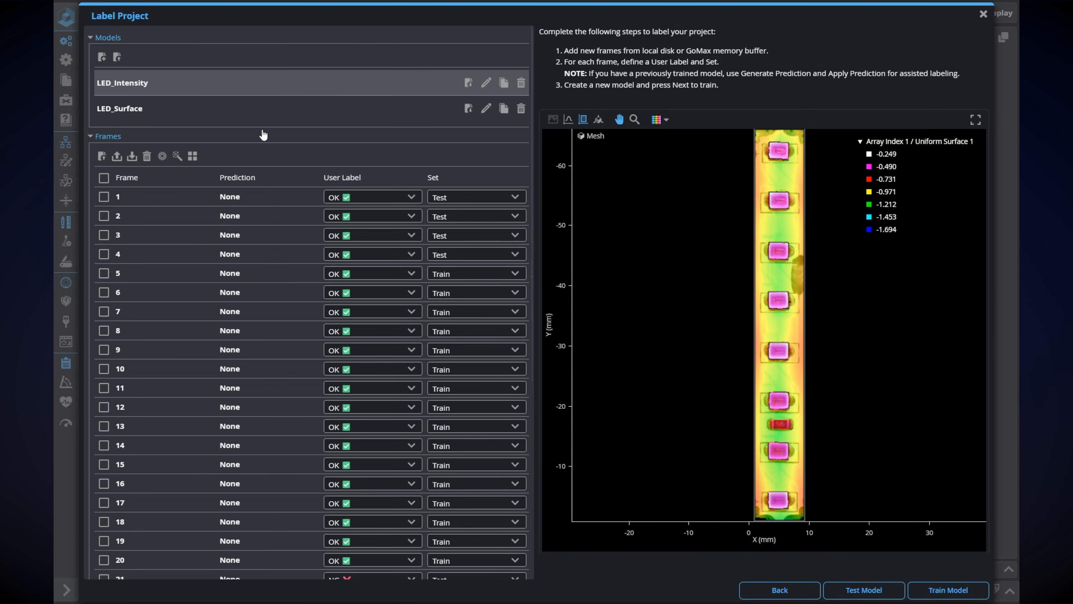
# Step: Train the LED_Surface model with Surface as the data source
pyautogui.click(166, 108)
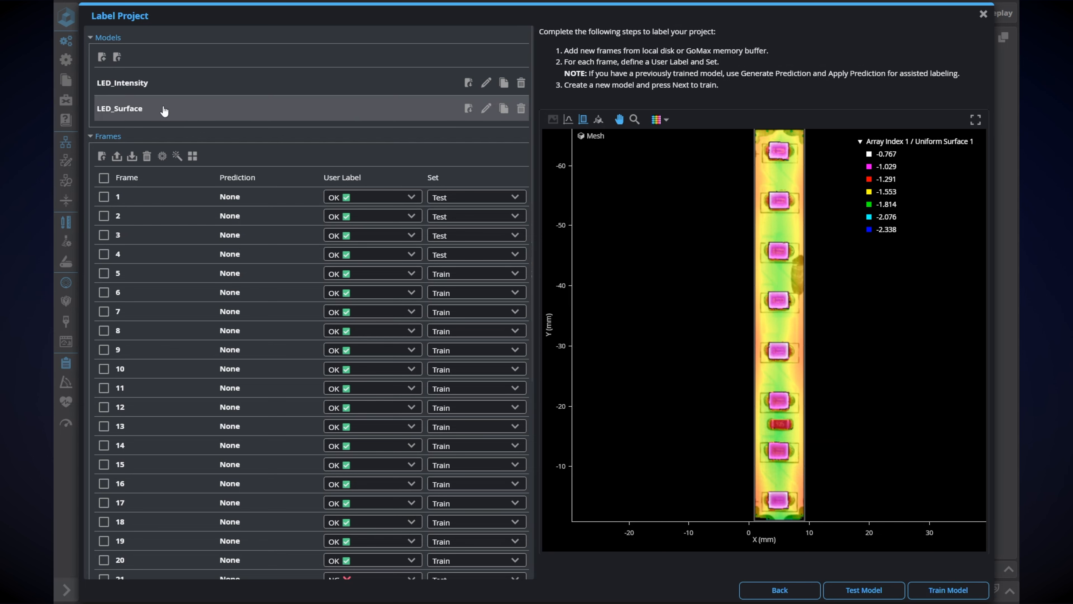
pyautogui.click(948, 589)
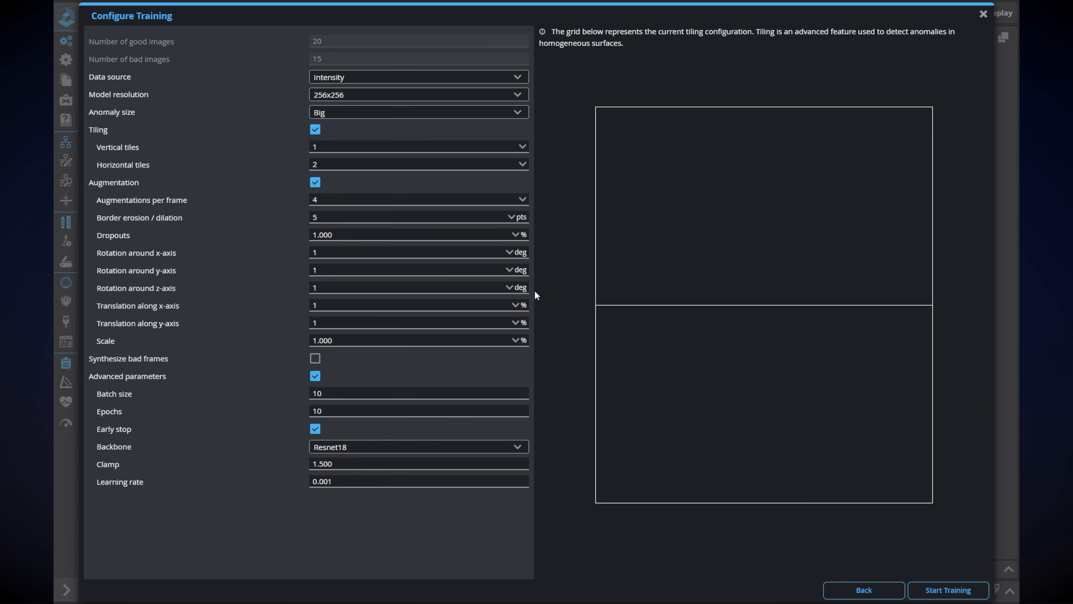
pyautogui.click(365, 83)
pyautogui.click(360, 90)
pyautogui.click(949, 590)
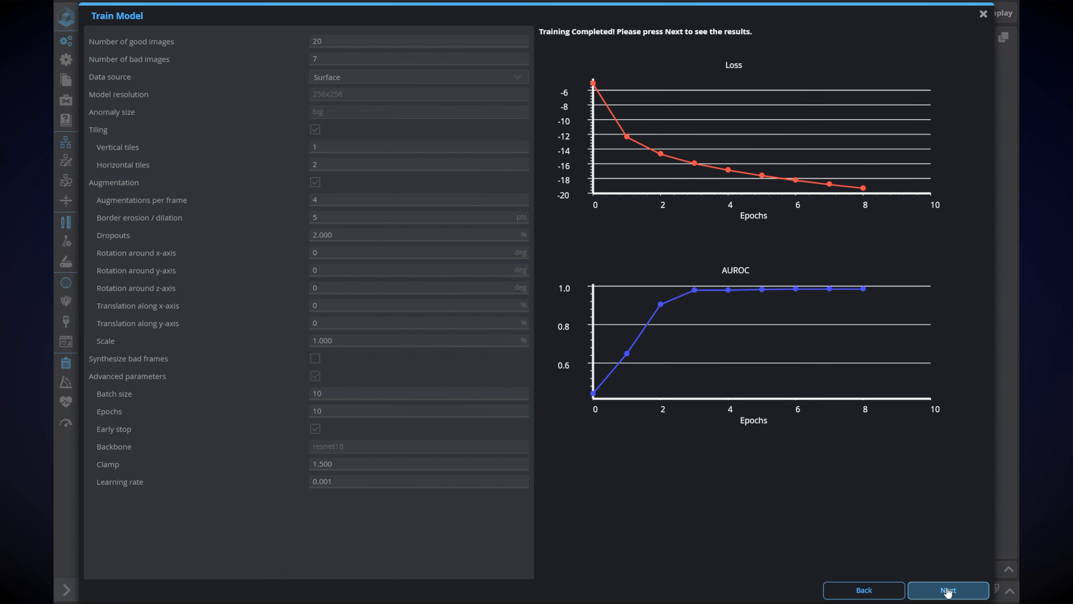
# Step: View the Model Performance results of the trained LED_Surface model and exit the training
pyautogui.click(948, 590)
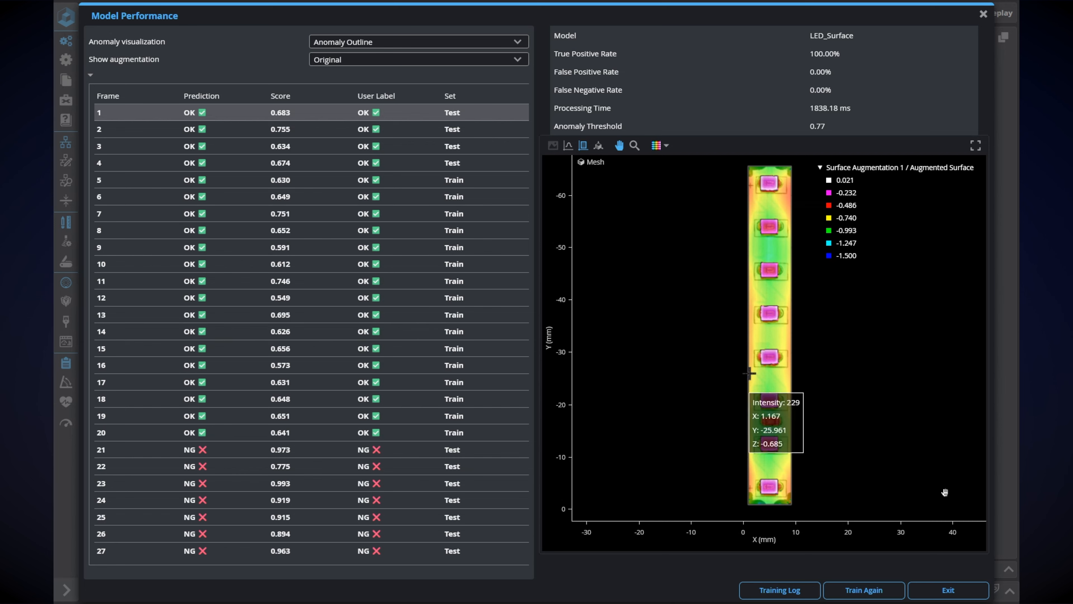
pyautogui.click(948, 590)
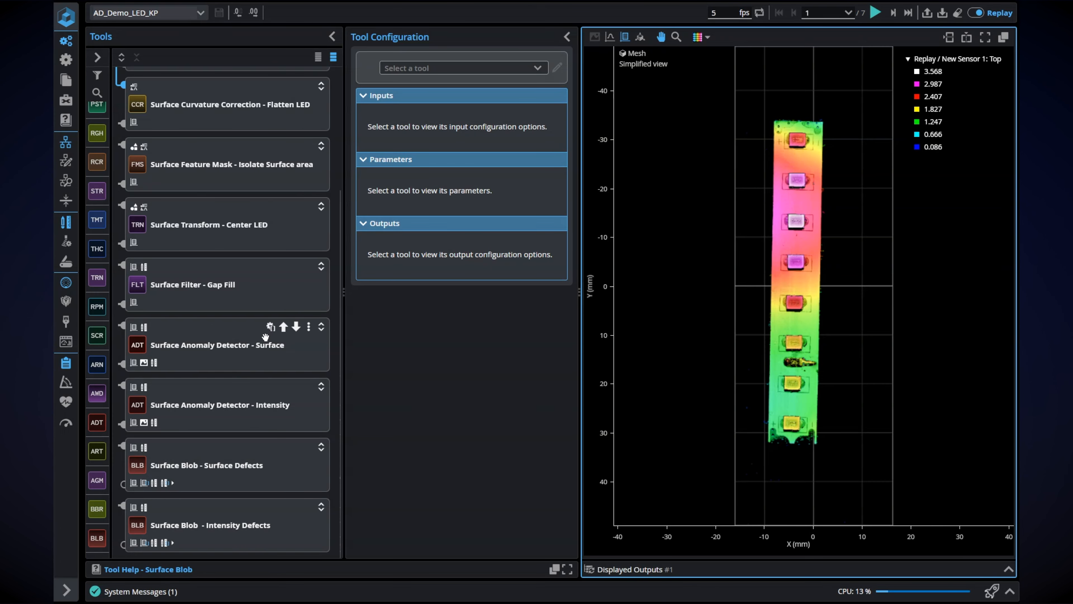
# Step: Check the model, threshold and score outputs of Surface Anomaly Detector - Surface after training
pyautogui.scroll(5, 278, 339)
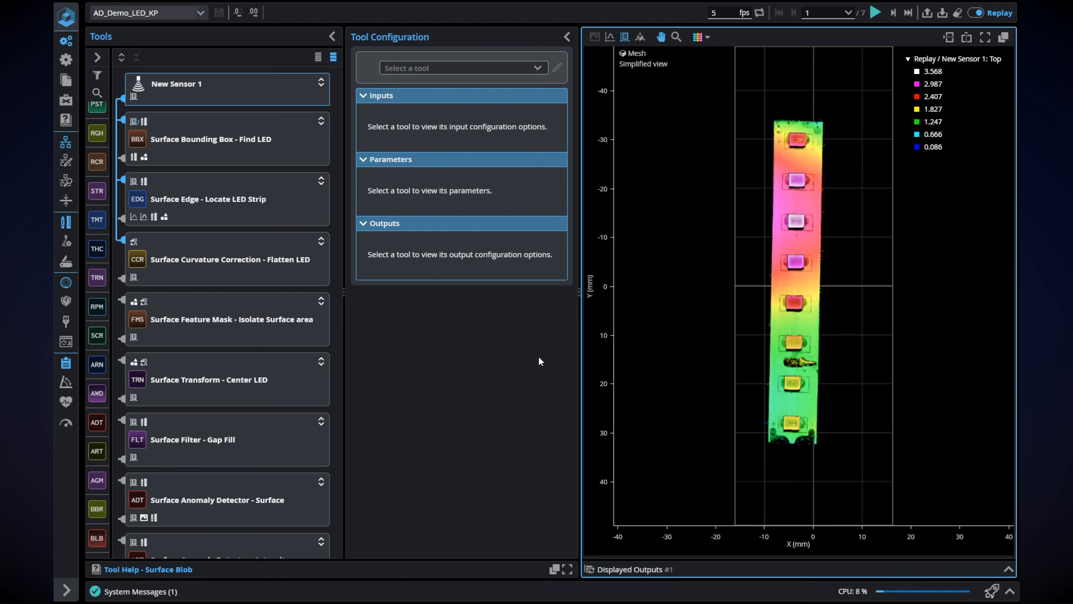
pyautogui.scroll(-3, 304, 380)
pyautogui.click(304, 381)
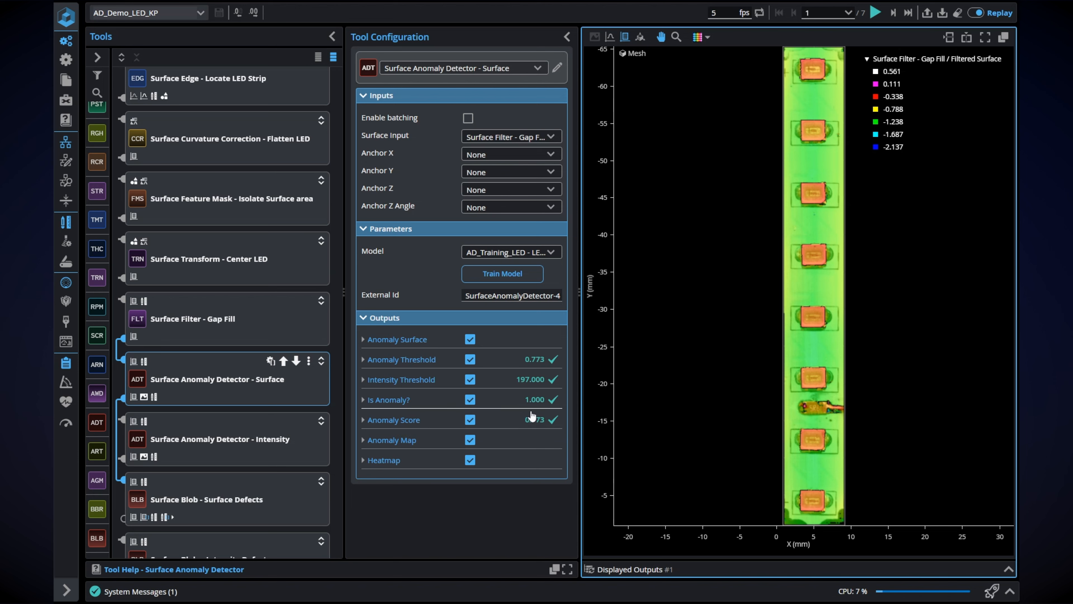
# Step: Examine Surface Blob - Surface Defects and its outlines on the anomaly surface, with the height color legend collapsed
pyautogui.click(197, 485)
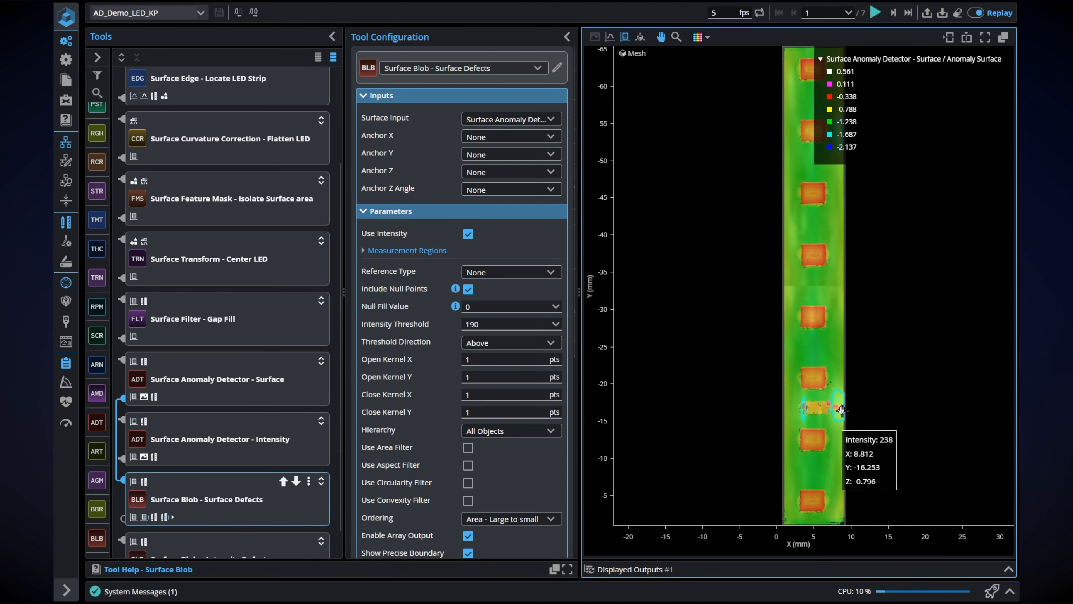
pyautogui.moveTo(824, 340); pyautogui.dragTo(762, 339)
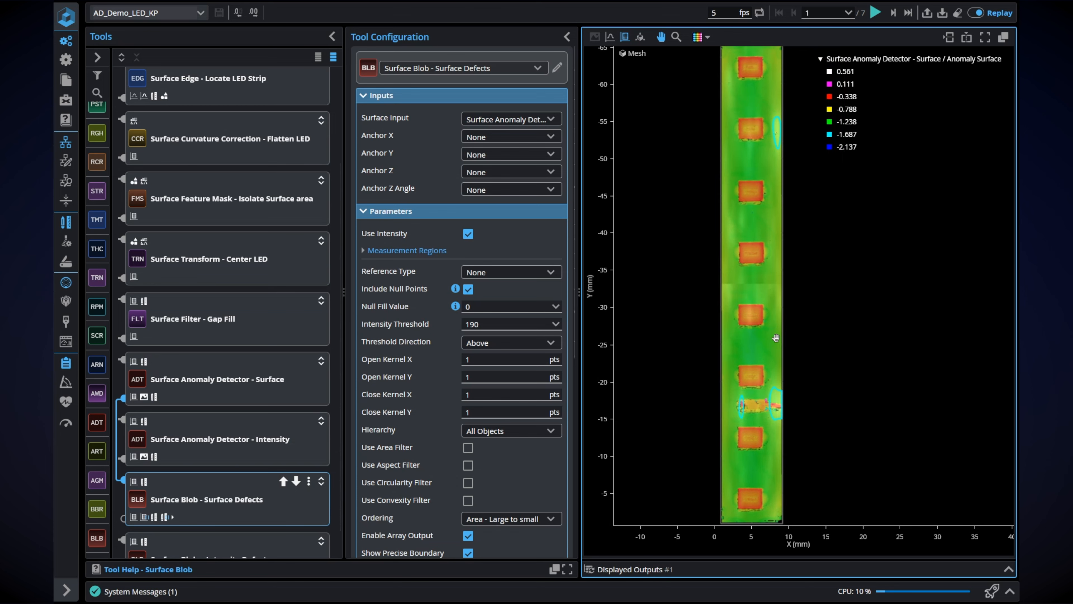
pyautogui.click(822, 61)
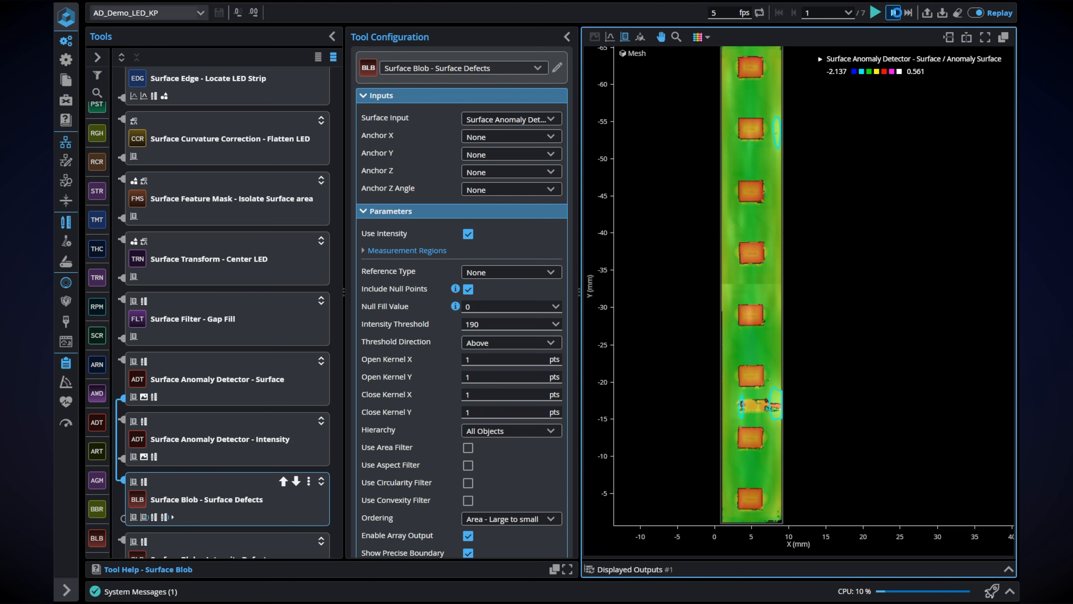
# Step: Advance the replay through frames 2 to 5, examining the Surface Blob - Surface Defects outlines on each LED strip scan
pyautogui.click(895, 12)
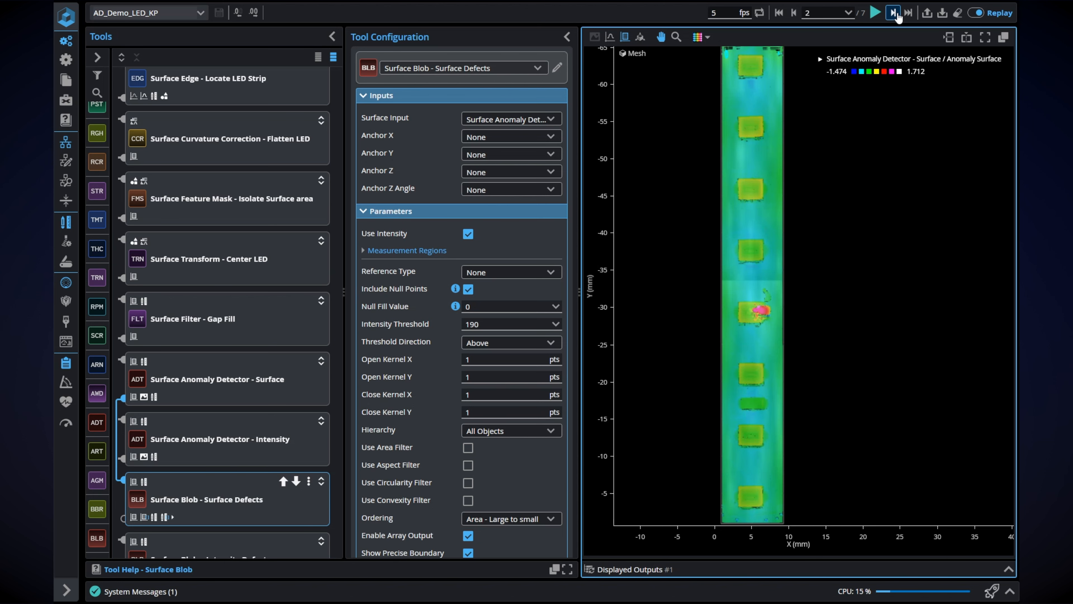
pyautogui.click(894, 13)
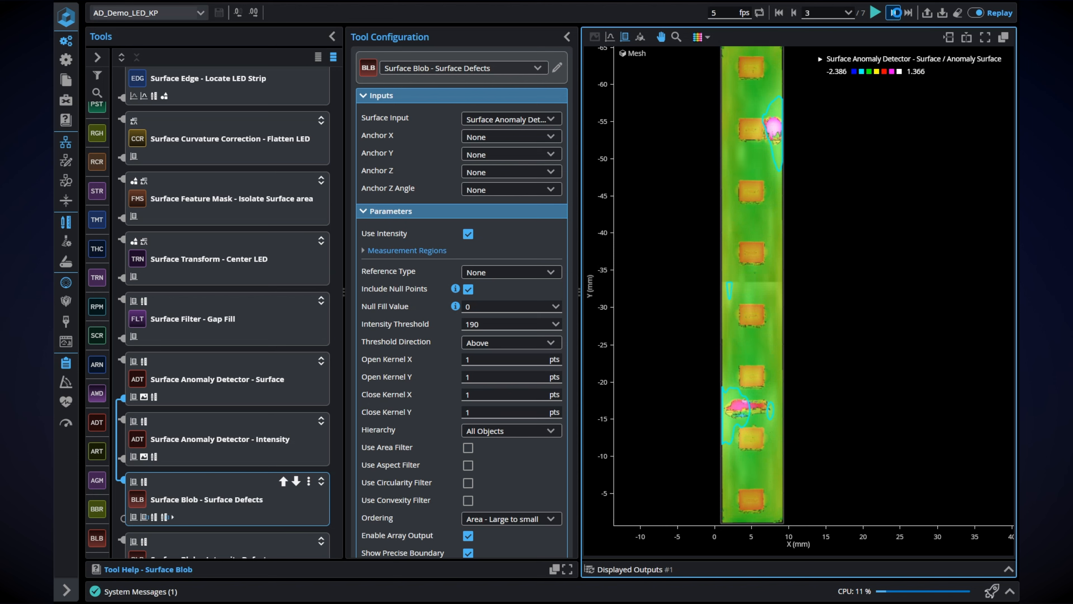
pyautogui.click(895, 12)
pyautogui.click(895, 13)
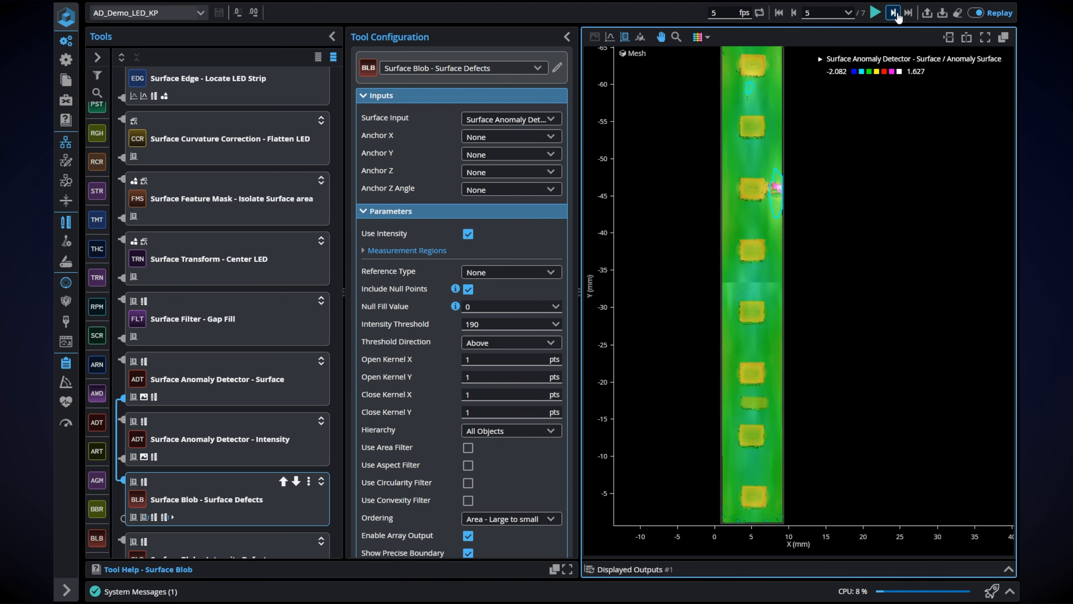
pyautogui.moveTo(771, 294)
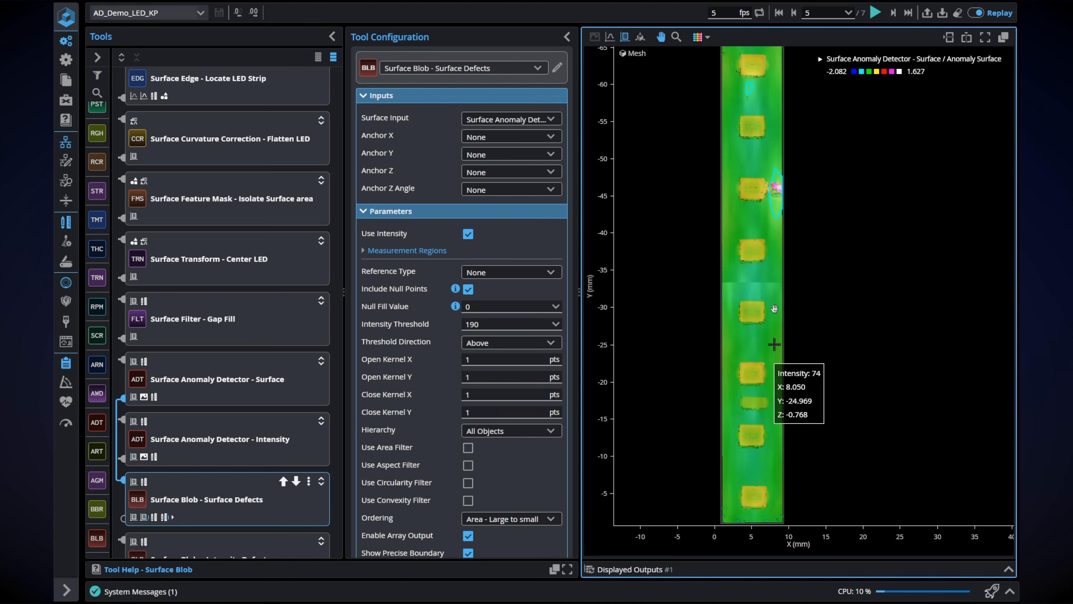
# Step: Advance the replay to frame 6 and examine the Surface Blob - Surface Defects outlines on that LED strip scan
pyautogui.click(894, 17)
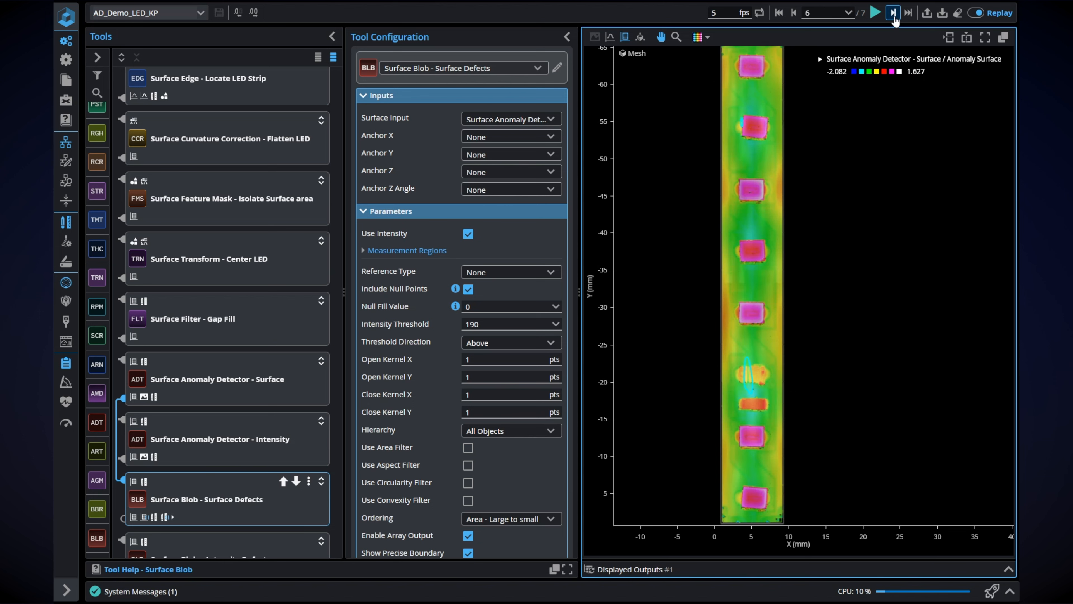
pyautogui.moveTo(738, 364)
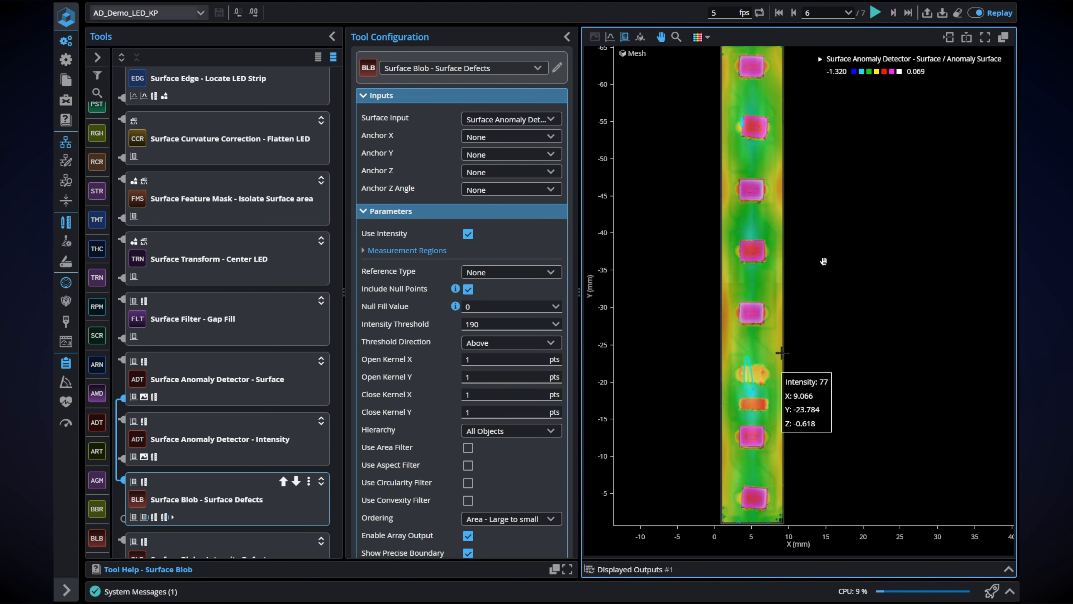
pyautogui.click(893, 12)
pyautogui.click(794, 16)
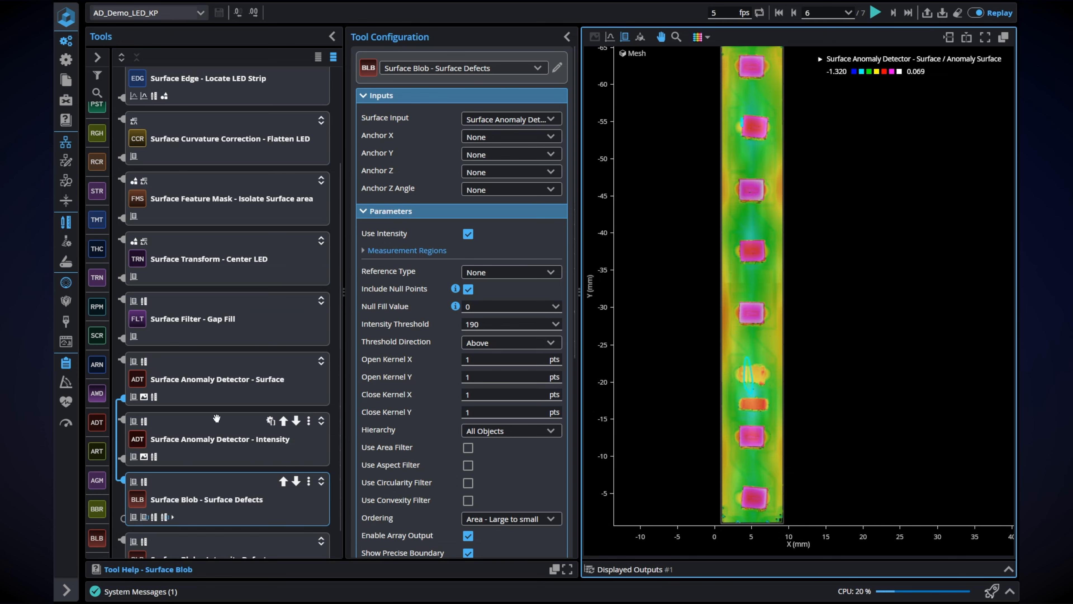
# Step: Upload the replay recording 8B_LED_Intensity.gprec from the Downloads folder
pyautogui.click(928, 13)
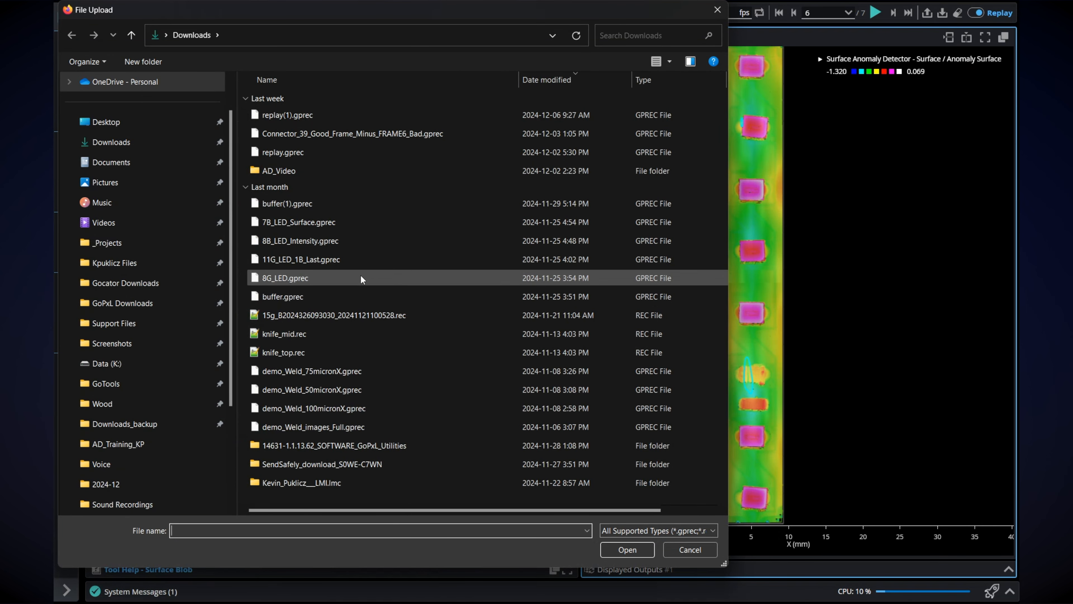
pyautogui.click(338, 241)
pyautogui.click(623, 546)
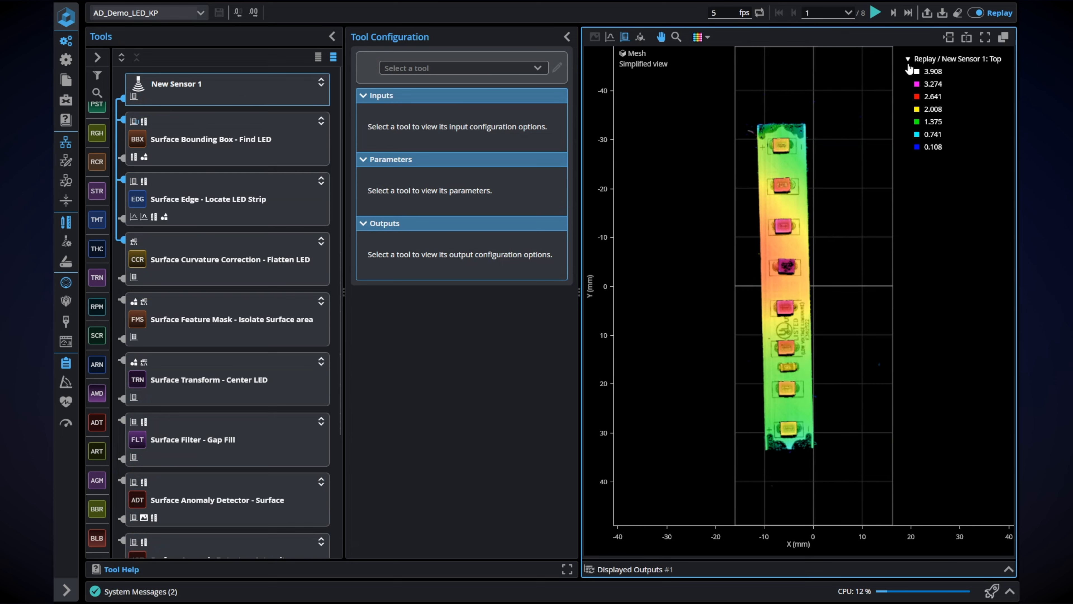
# Step: Collapse the height color legend and display the first LED strip scan in the intensity view
pyautogui.click(909, 60)
pyautogui.click(701, 37)
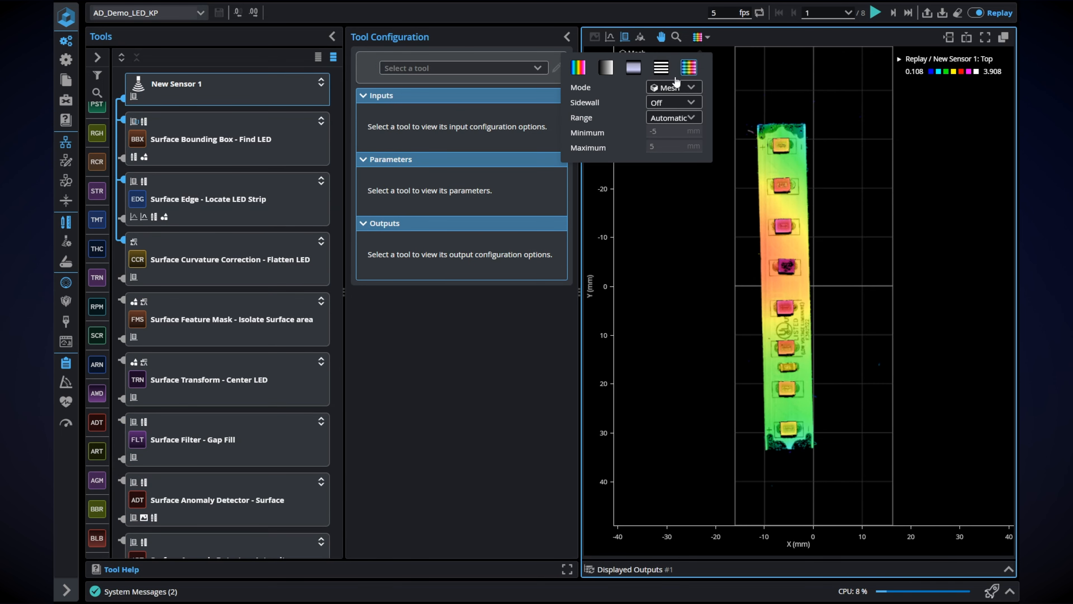
pyautogui.click(661, 67)
pyautogui.scroll(1, 802, 275)
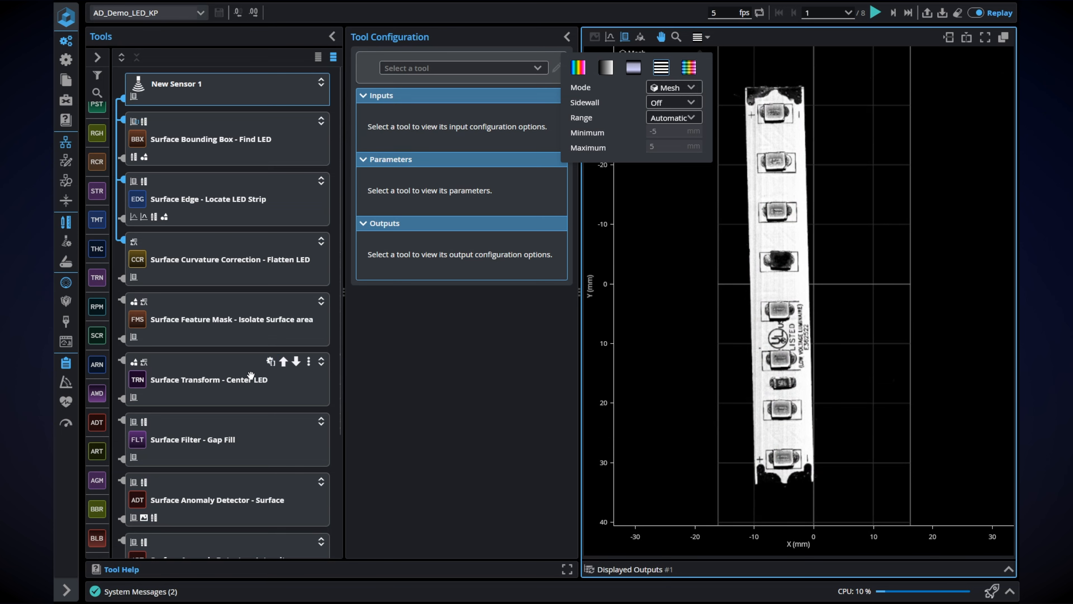
# Step: Check the outputs of Surface Anomaly Detector - Intensity and examine the Surface Blob - Intensity Defects outline on frame 1
pyautogui.scroll(-3, 251, 375)
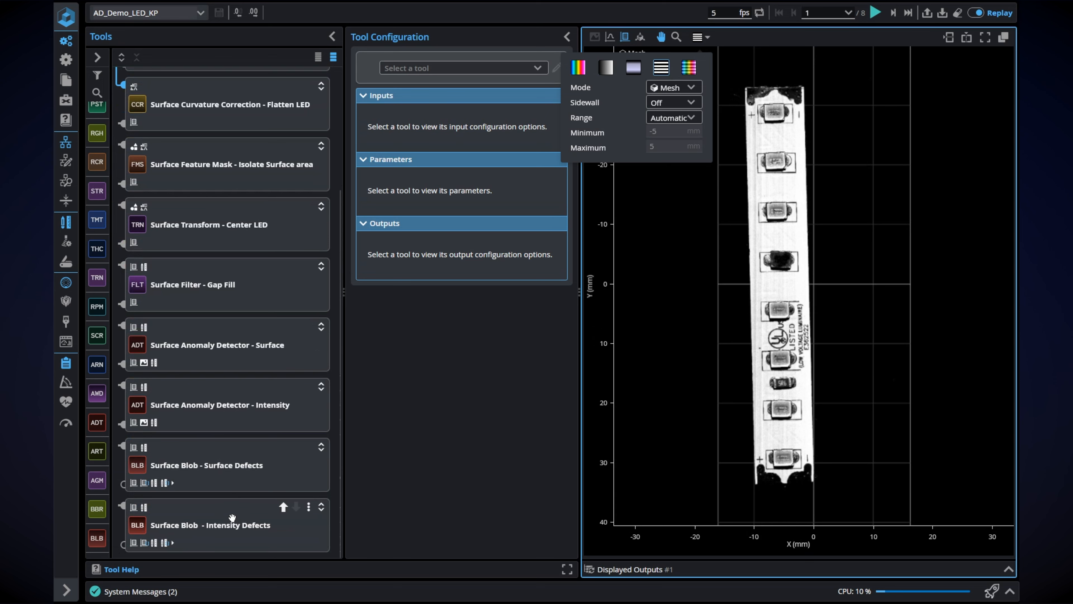
pyautogui.click(239, 397)
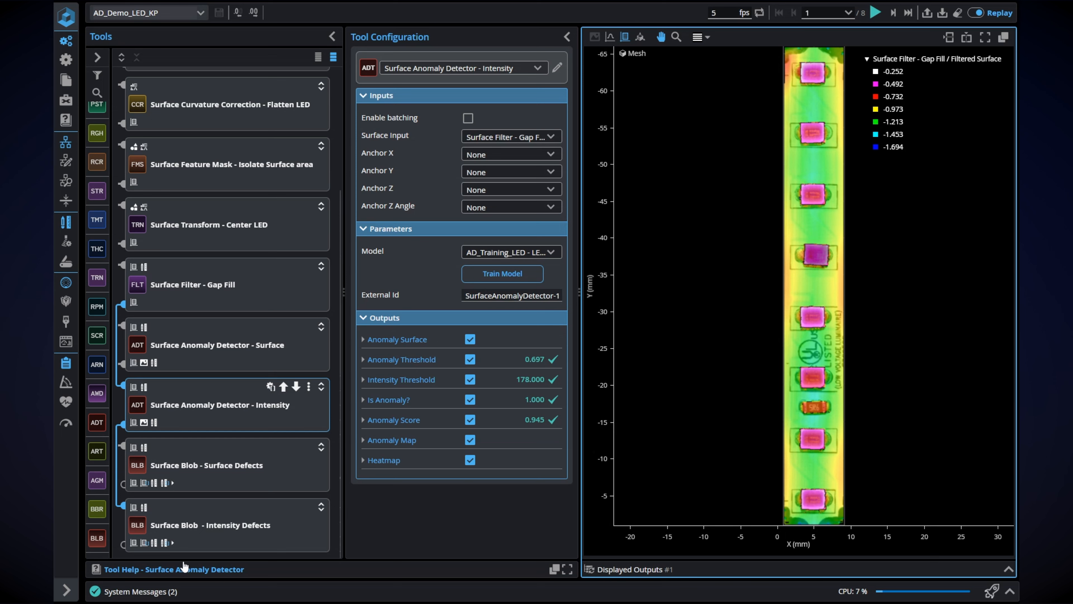
pyautogui.click(223, 512)
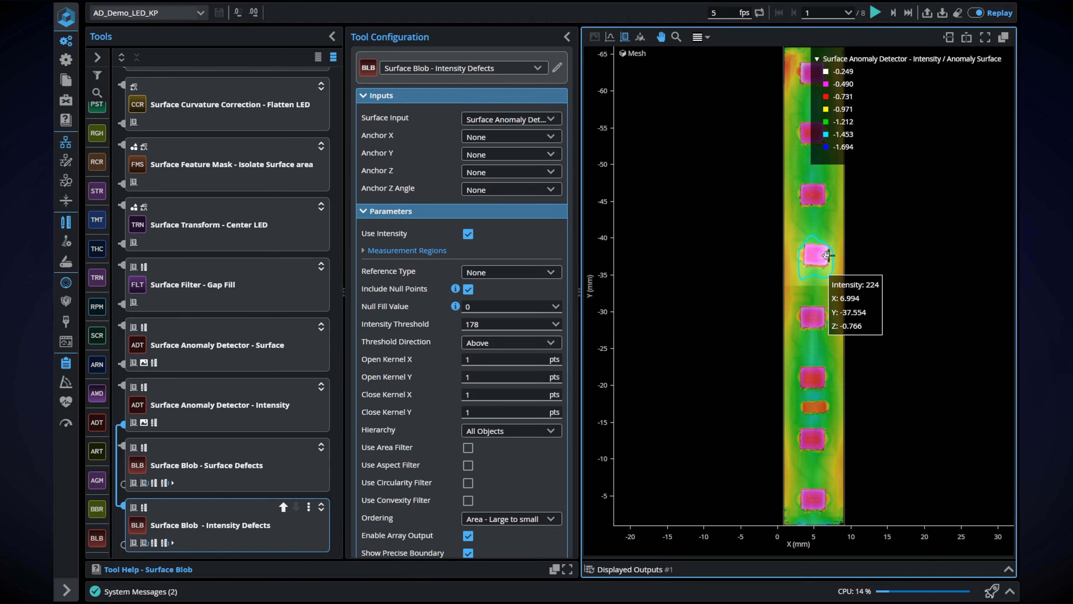
# Step: Compare the Surface Anomaly Detector - Surface outputs and Surface Blob - Surface Defects with Surface Blob - Intensity Defects on frame 1
pyautogui.click(257, 357)
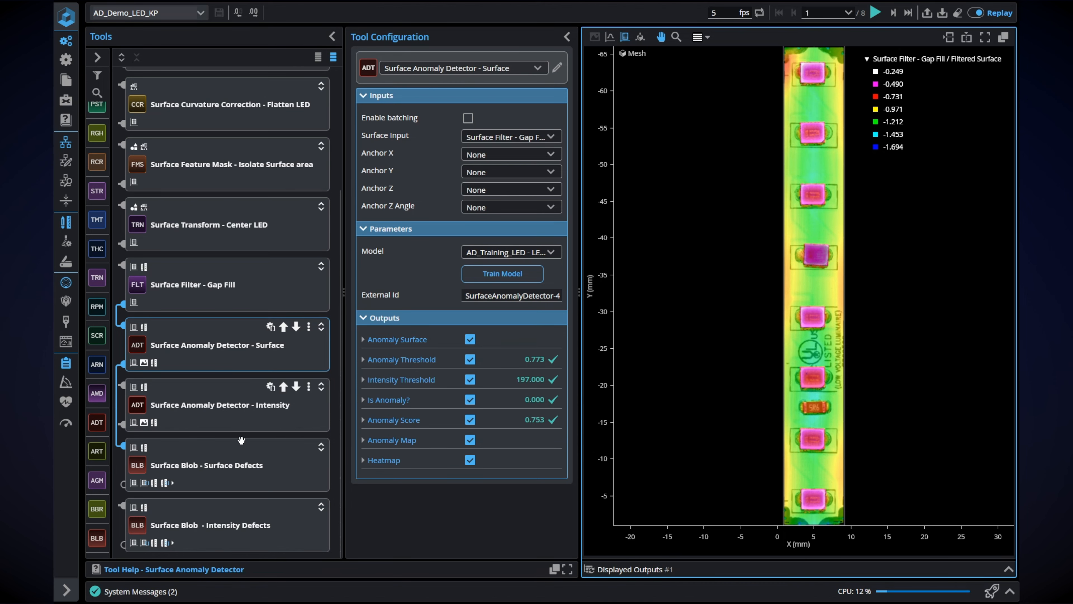
pyautogui.click(238, 454)
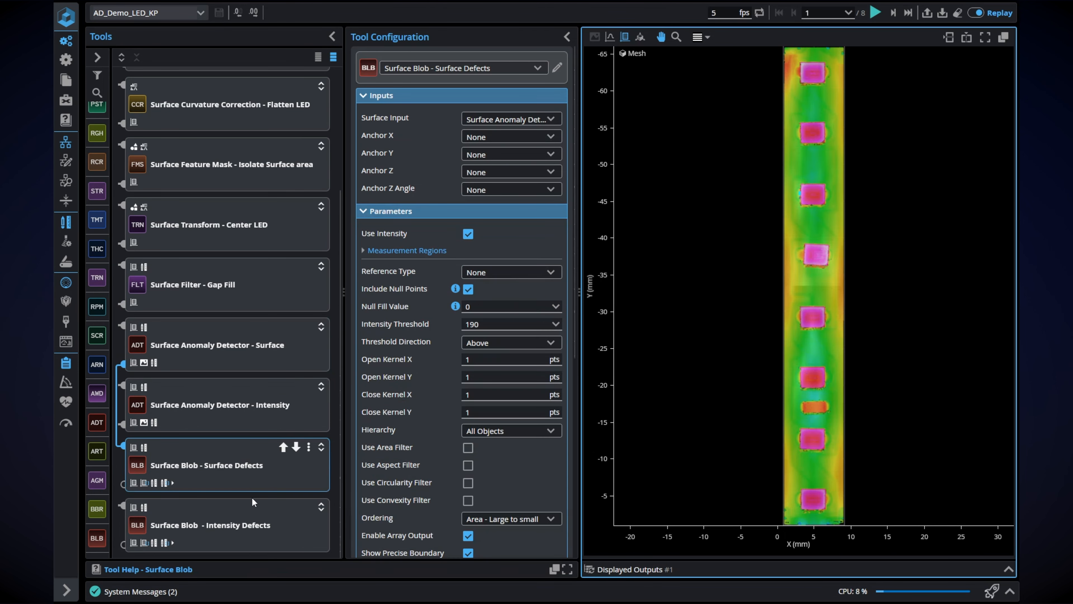
pyautogui.click(249, 507)
# Step: Show the New Sensor 1 scan in the intensity view, advance the replay to frame 2 and inspect the strip up close
pyautogui.scroll(3, 224, 381)
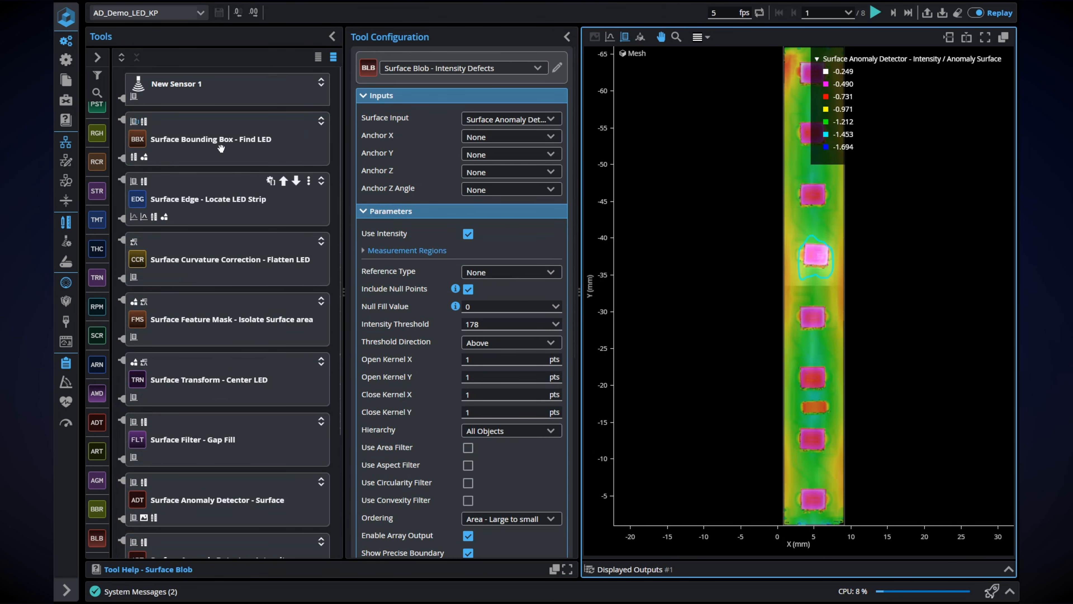
pyautogui.click(233, 89)
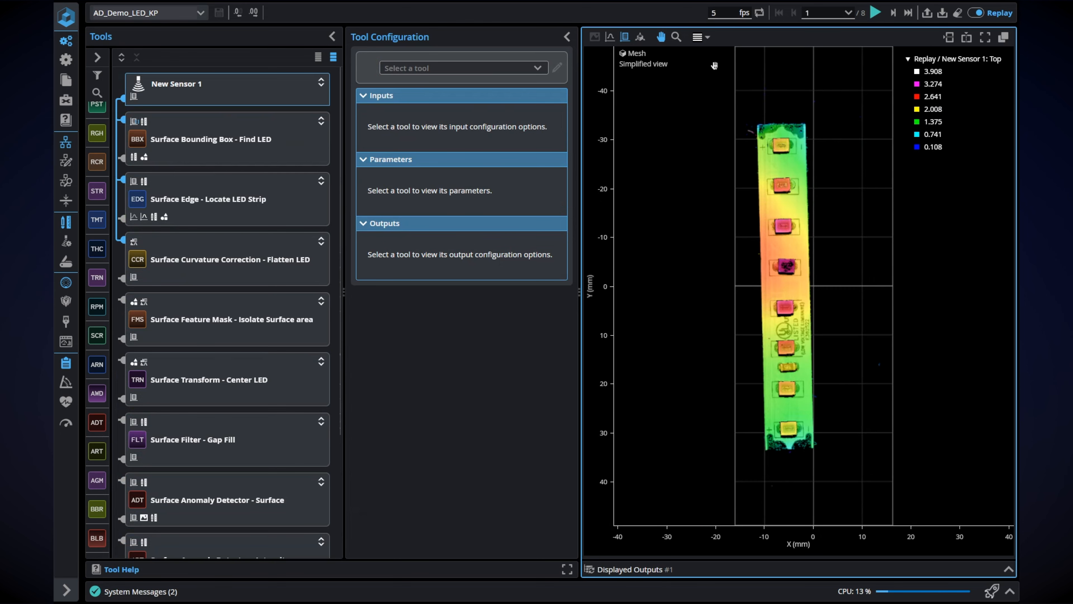
pyautogui.click(706, 38)
pyautogui.click(662, 68)
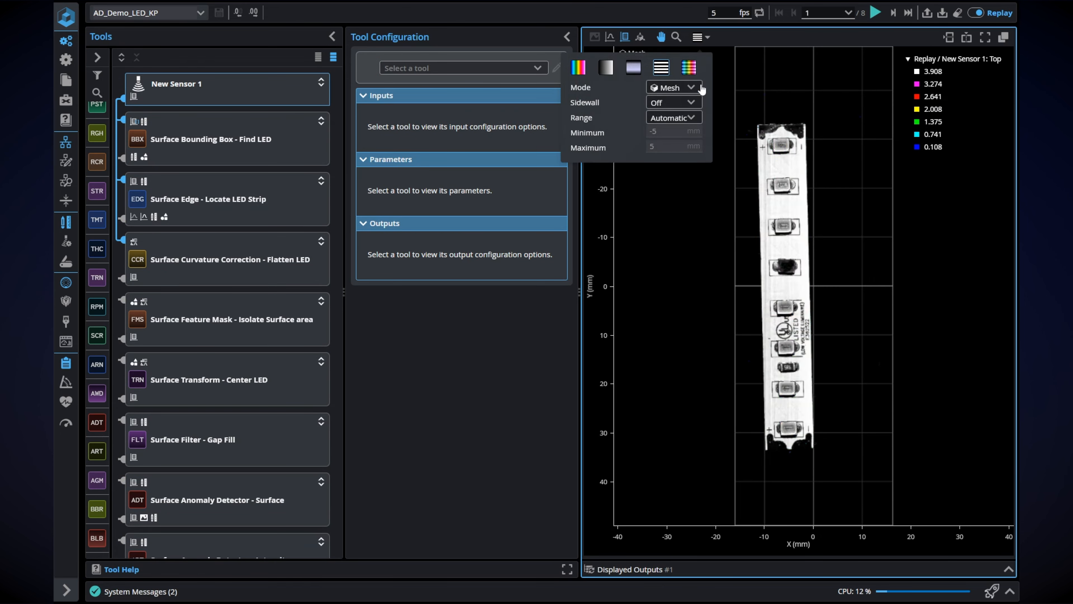
pyautogui.click(894, 12)
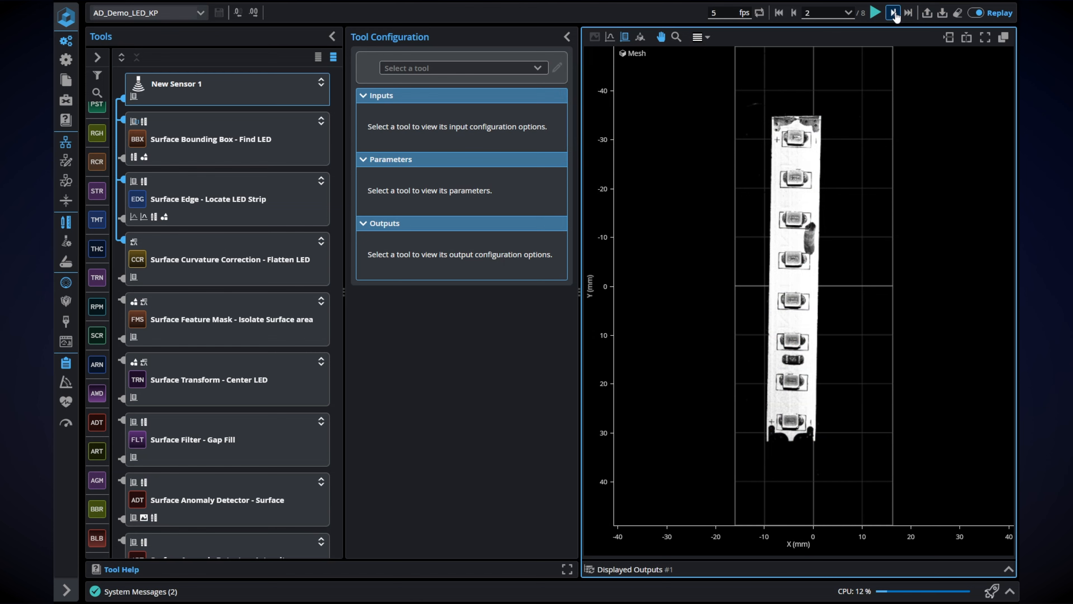
pyautogui.scroll(3, 807, 237)
pyautogui.moveTo(807, 244)
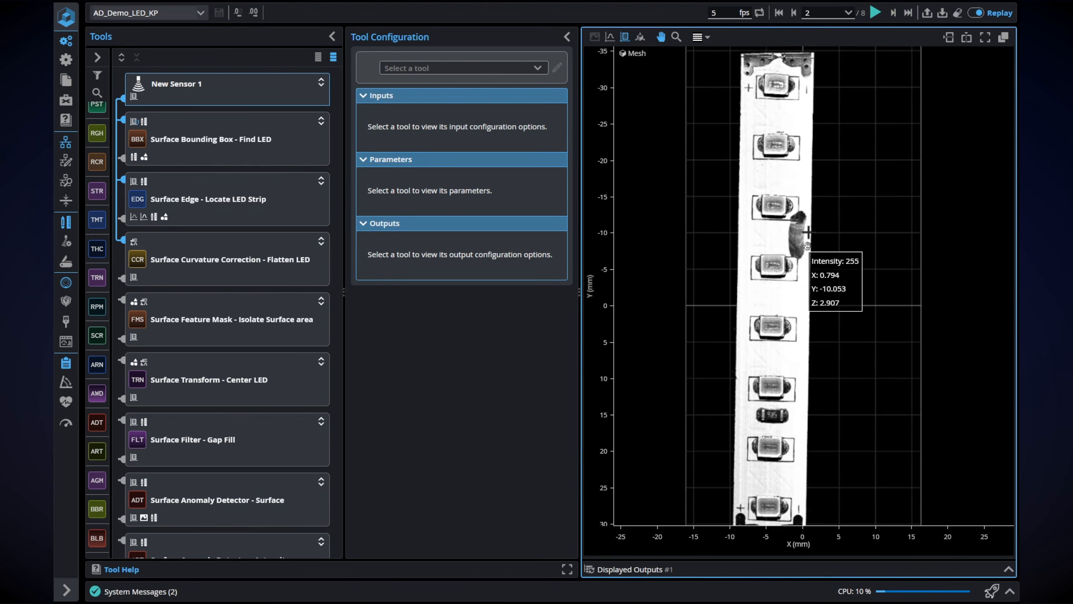
pyautogui.scroll(-1, 805, 254)
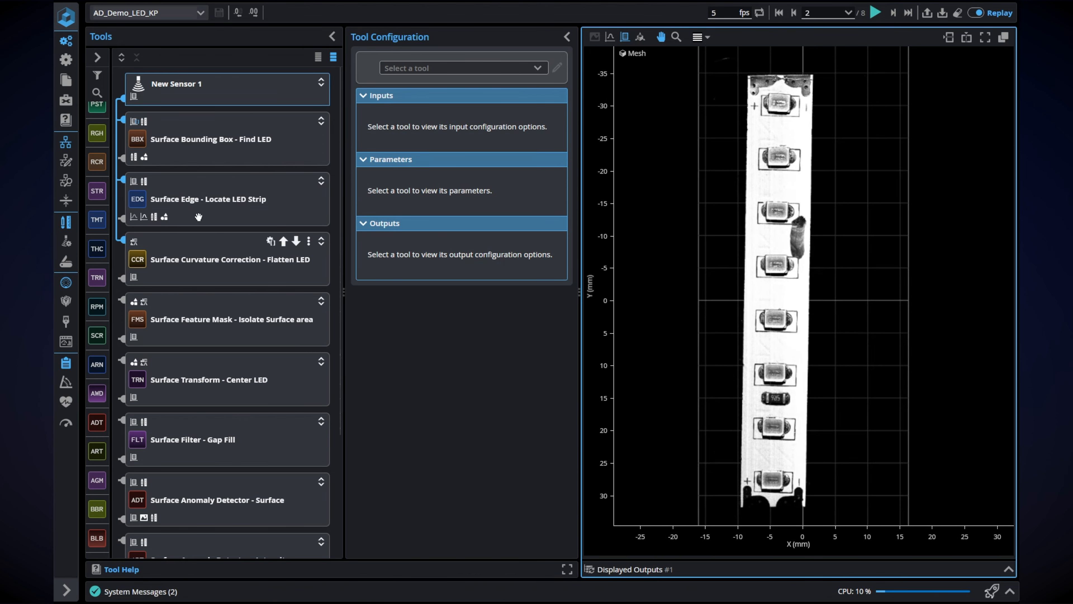
# Step: Compare the surface and intensity anomaly detector outputs on frame 2 and examine the Surface Blob - Intensity Defects outline
pyautogui.scroll(-4, 214, 296)
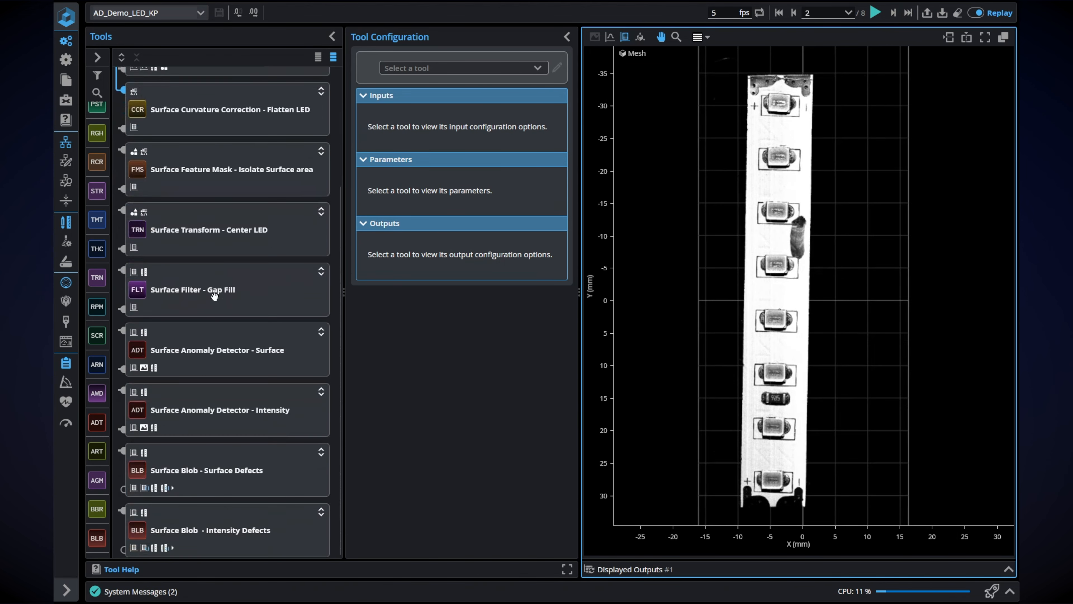
pyautogui.click(207, 360)
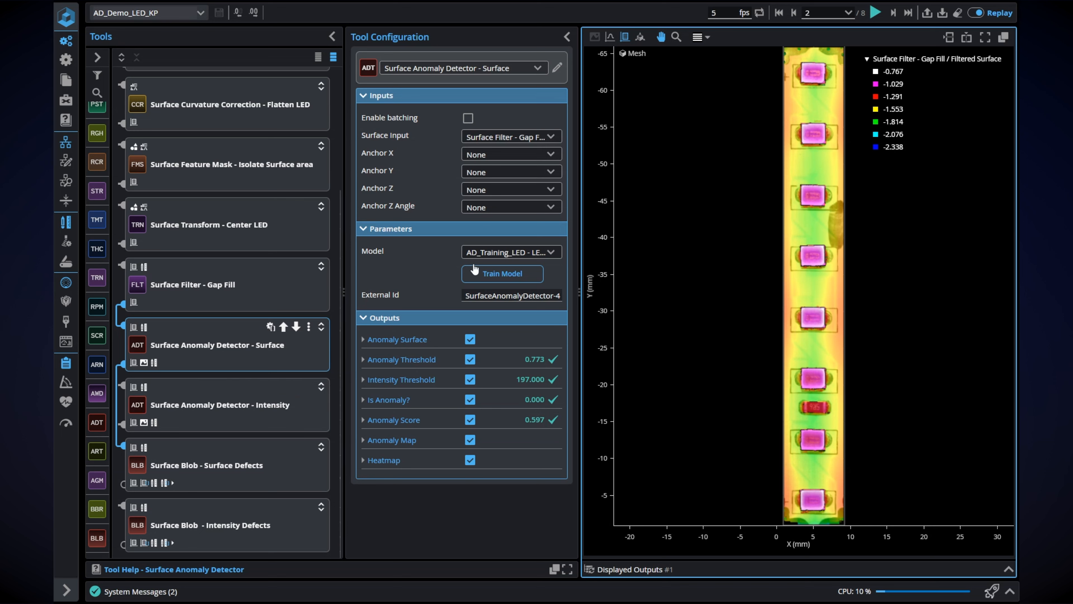
pyautogui.click(225, 383)
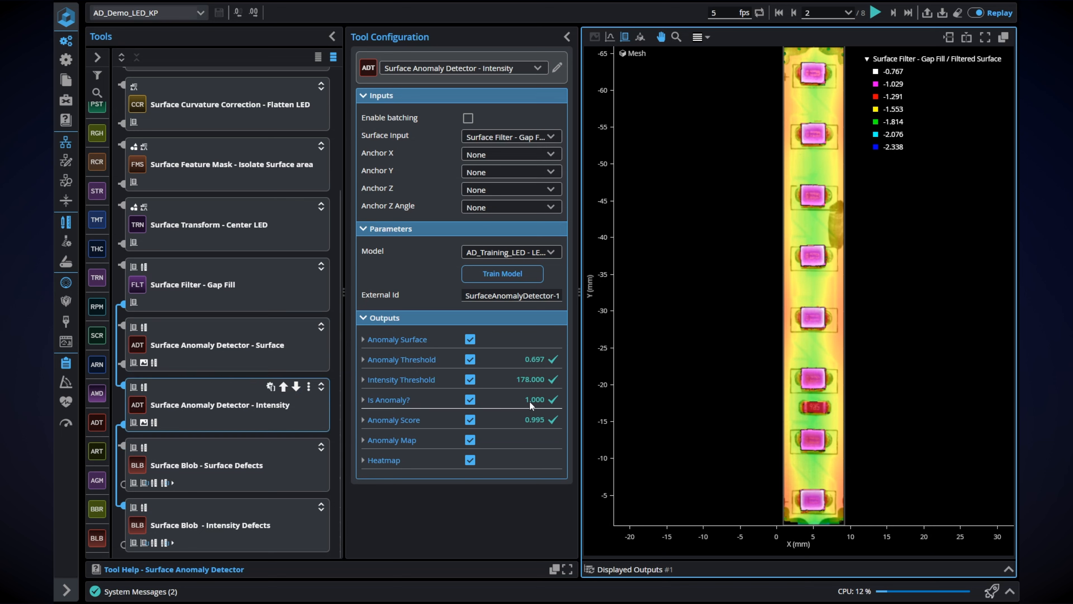
pyautogui.click(223, 509)
pyautogui.moveTo(835, 199)
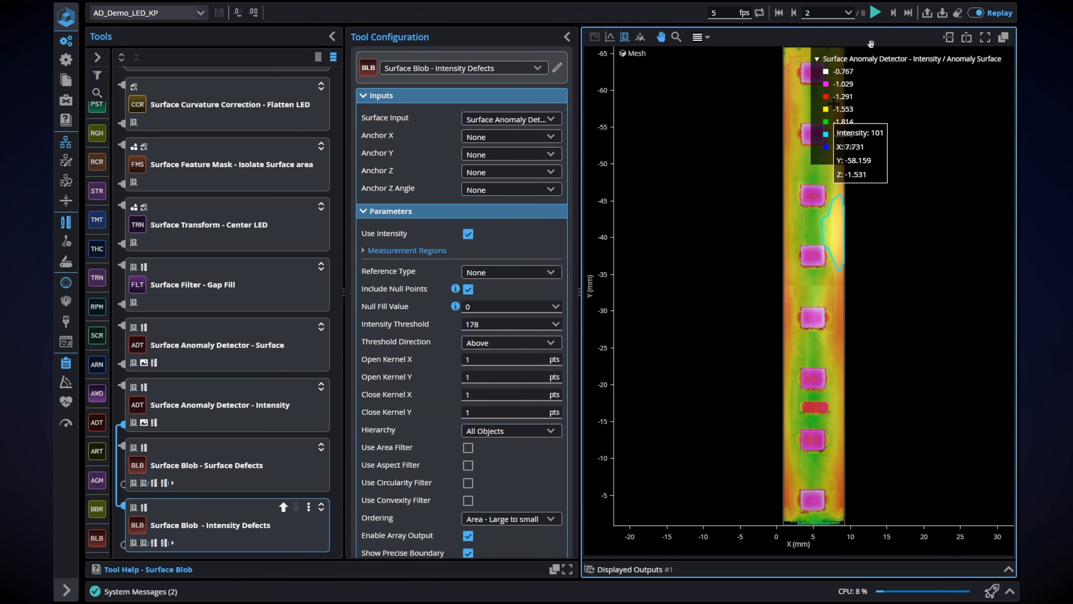
# Step: Advance the replay to frame 3 and compare the Surface Blob - Intensity Defects outline with the New Sensor 1 scan in the intensity view
pyautogui.click(889, 12)
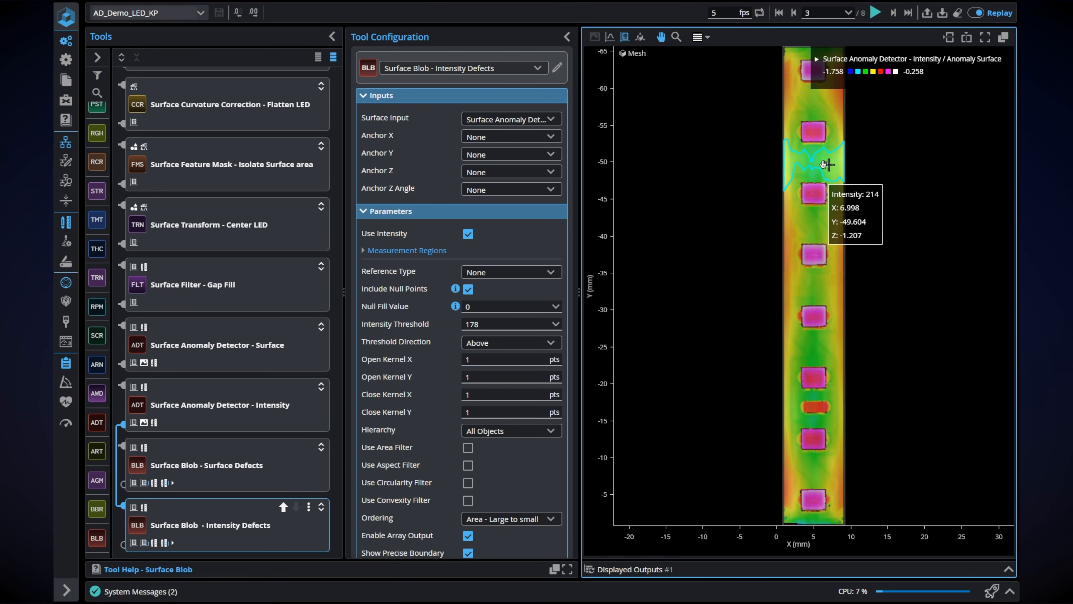
pyautogui.scroll(3, 169, 320)
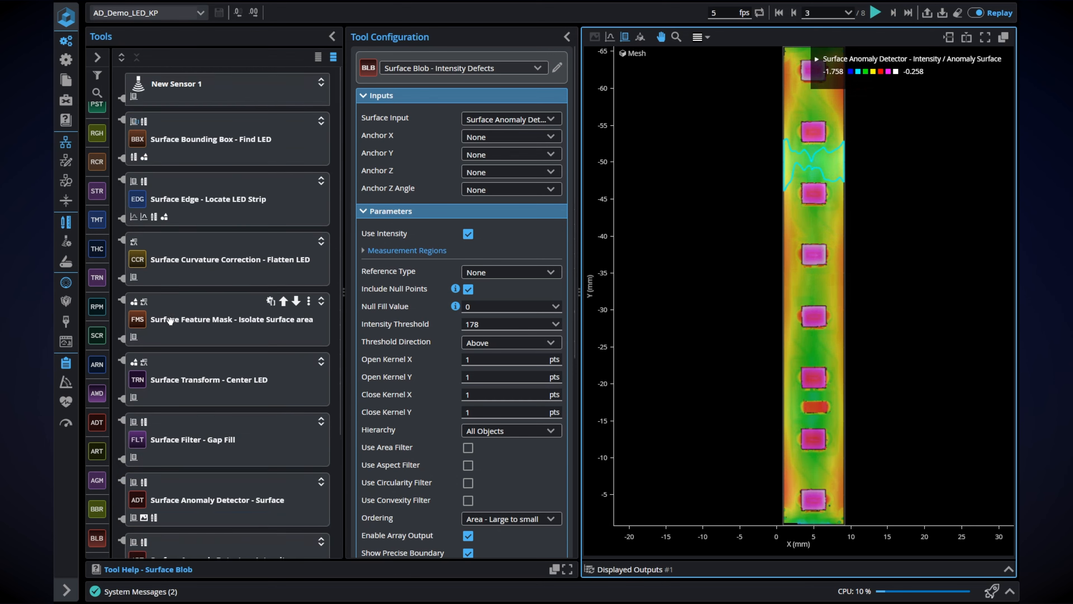
pyautogui.click(216, 98)
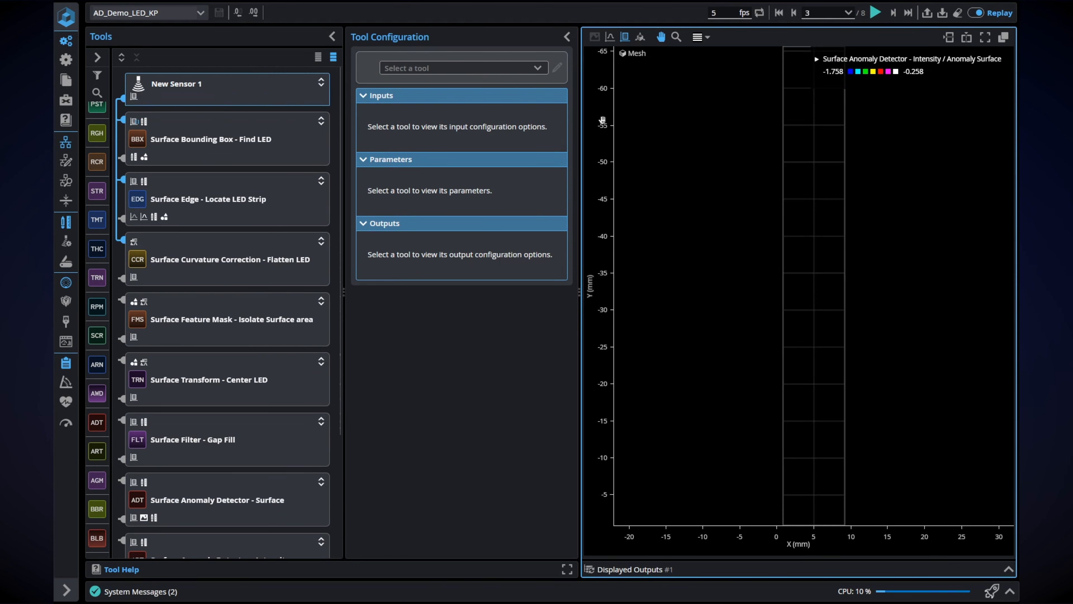
pyautogui.click(707, 39)
pyautogui.click(661, 68)
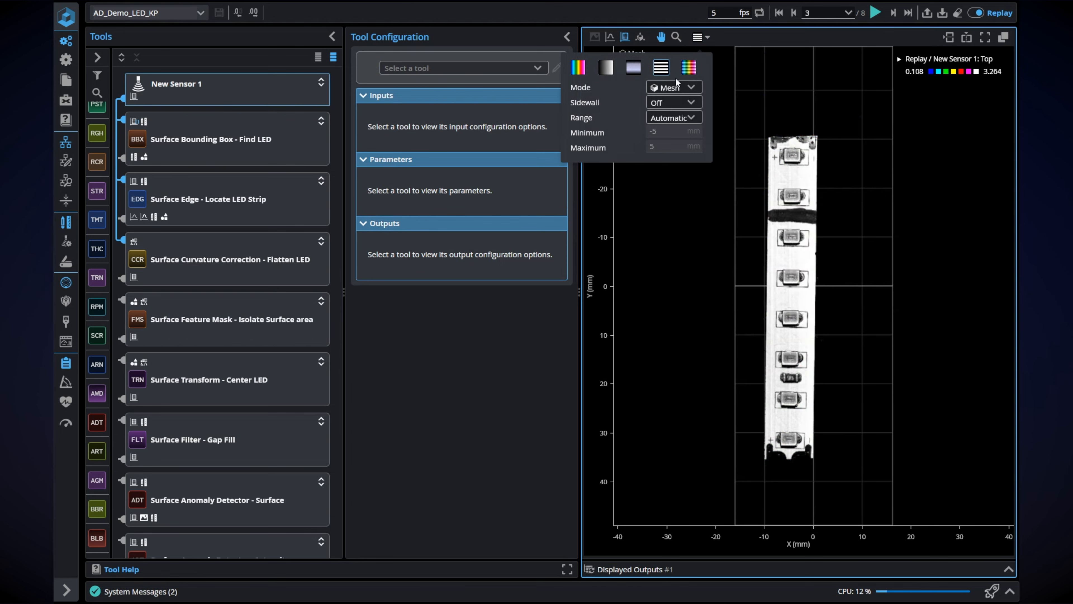
pyautogui.scroll(4, 808, 228)
pyautogui.moveTo(809, 229); pyautogui.dragTo(827, 259)
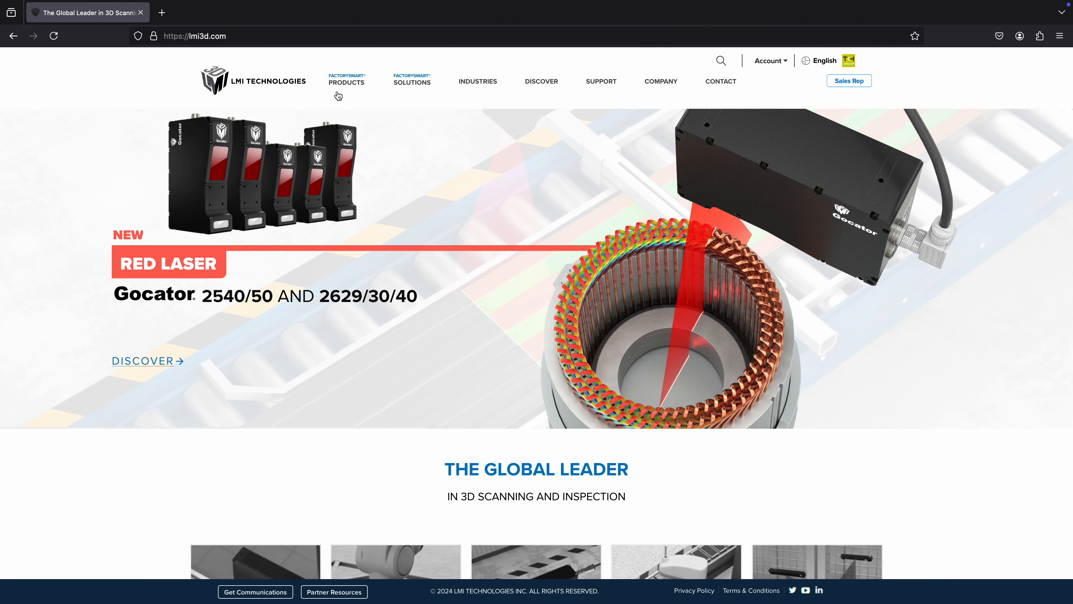
# Step: Switch to the browser and open the GoPxL Anomaly Detector product page on lmi3d.com
pyautogui.moveTo(354, 84)
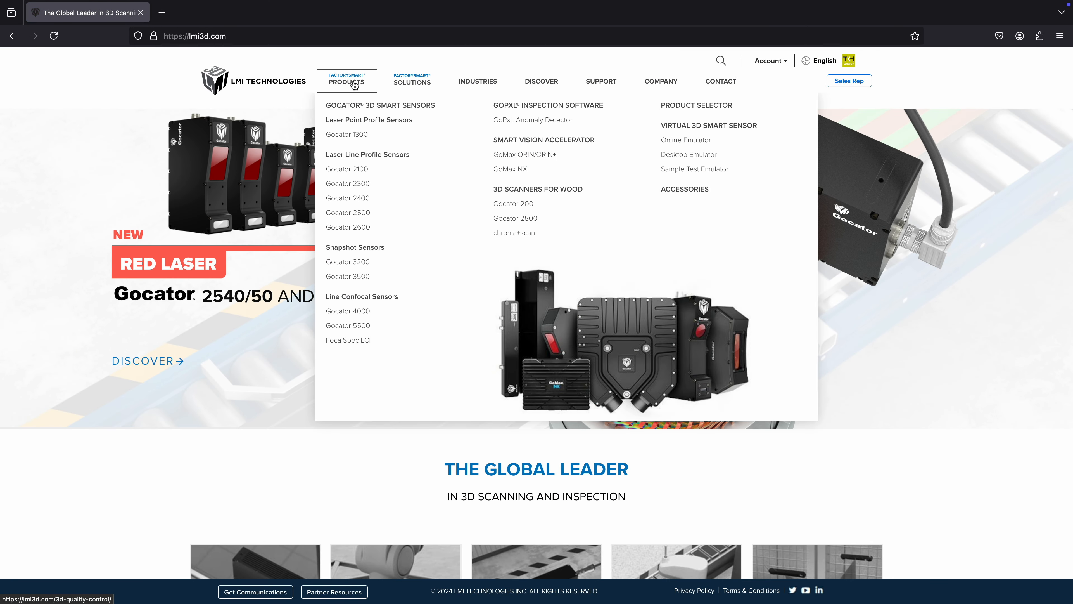
pyautogui.click(535, 121)
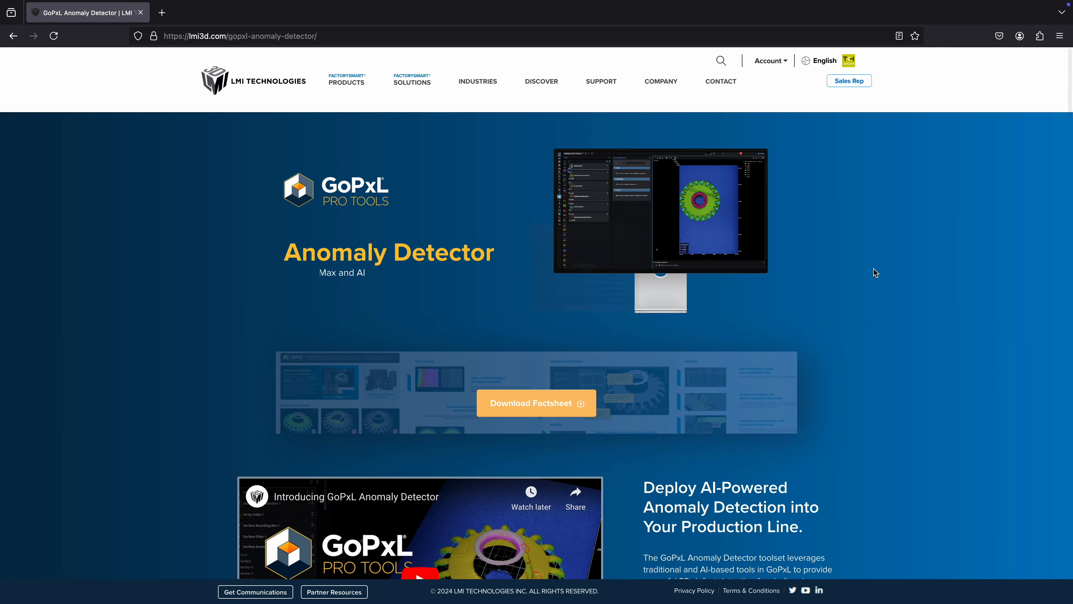
# Step: Read through the GoPxL Anomaly Detector page, covering its use cases, key features, GoPxL integration and benefits
pyautogui.scroll(-3, 874, 269)
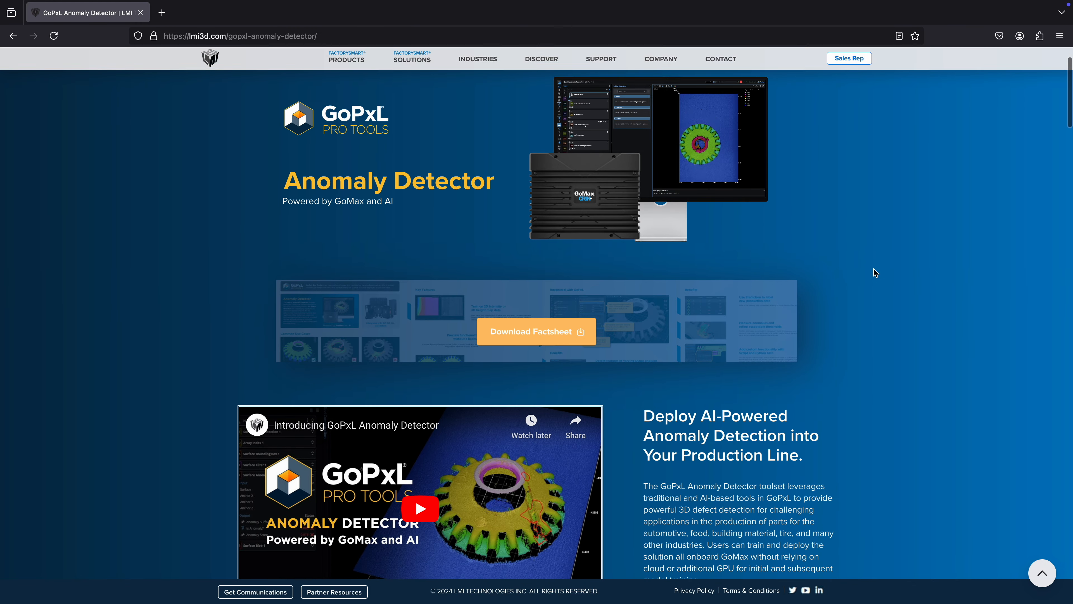
pyautogui.scroll(-6, 876, 273)
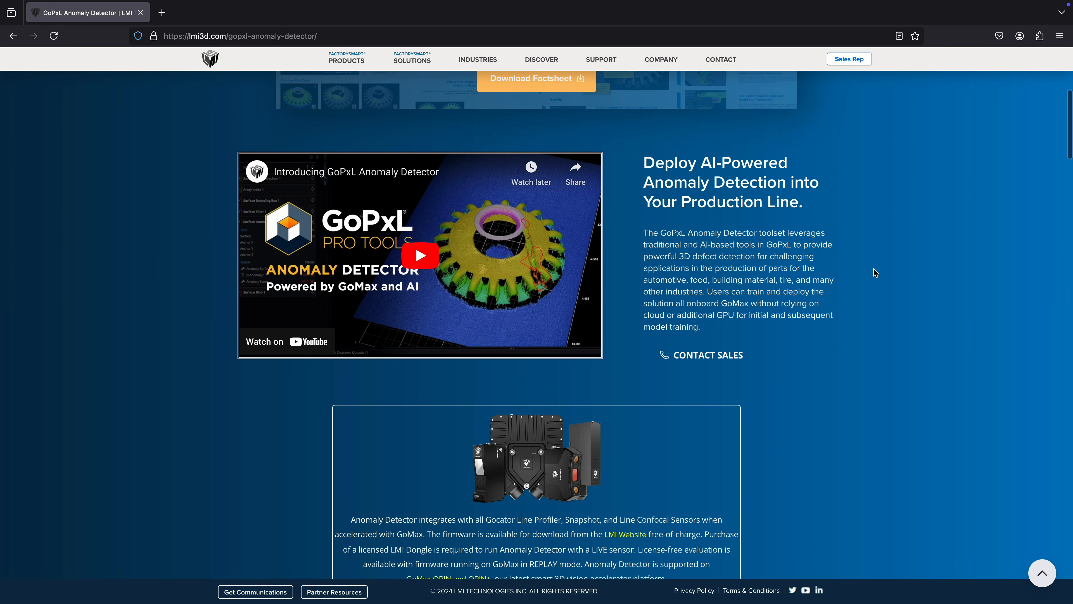
pyautogui.scroll(-8, 876, 273)
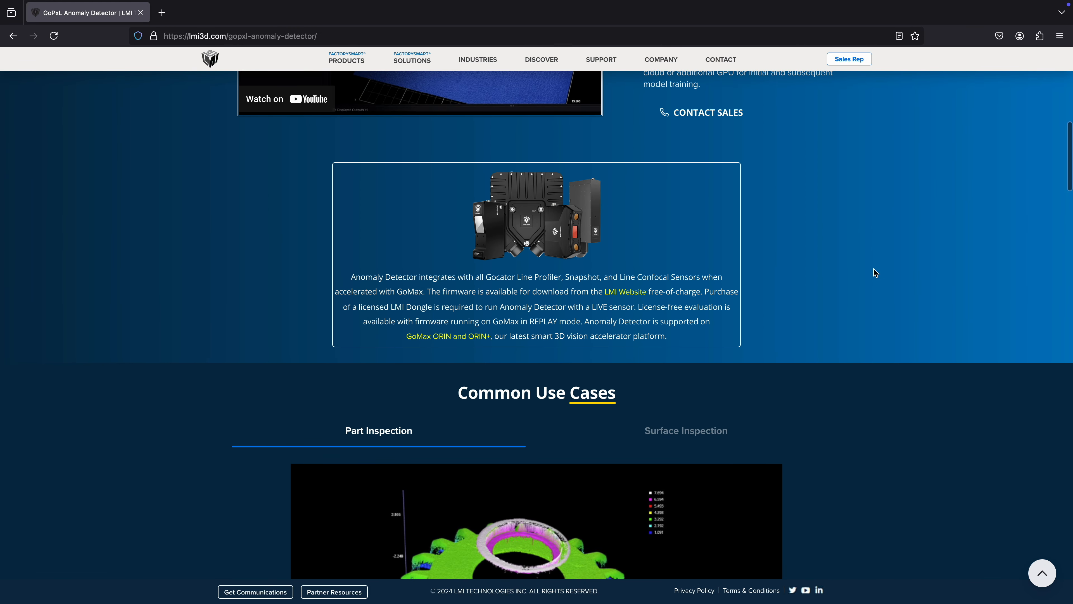
pyautogui.scroll(-7, 876, 273)
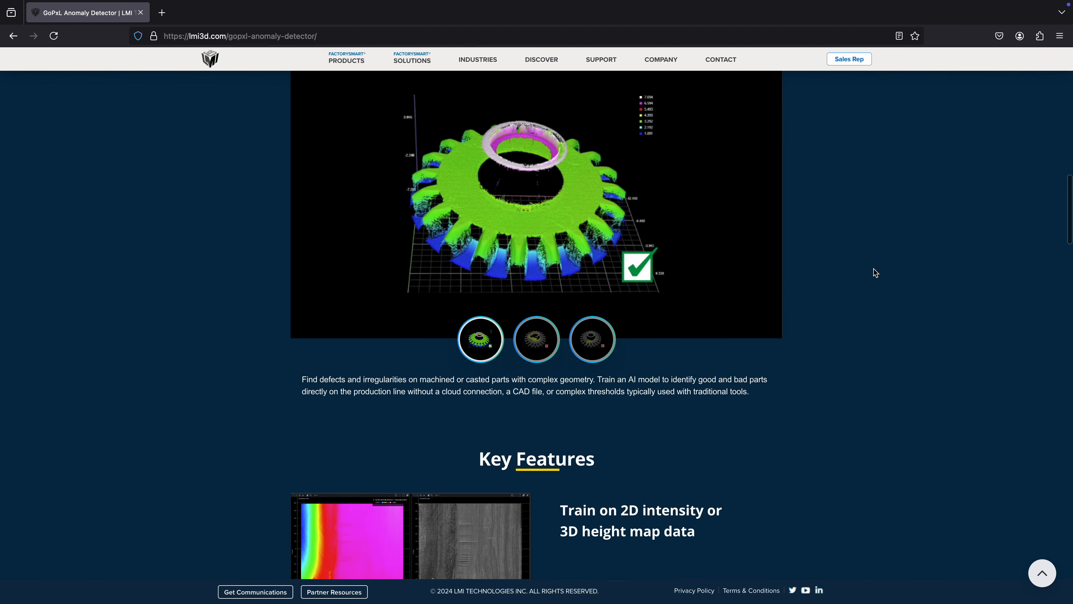
pyautogui.scroll(-7, 876, 273)
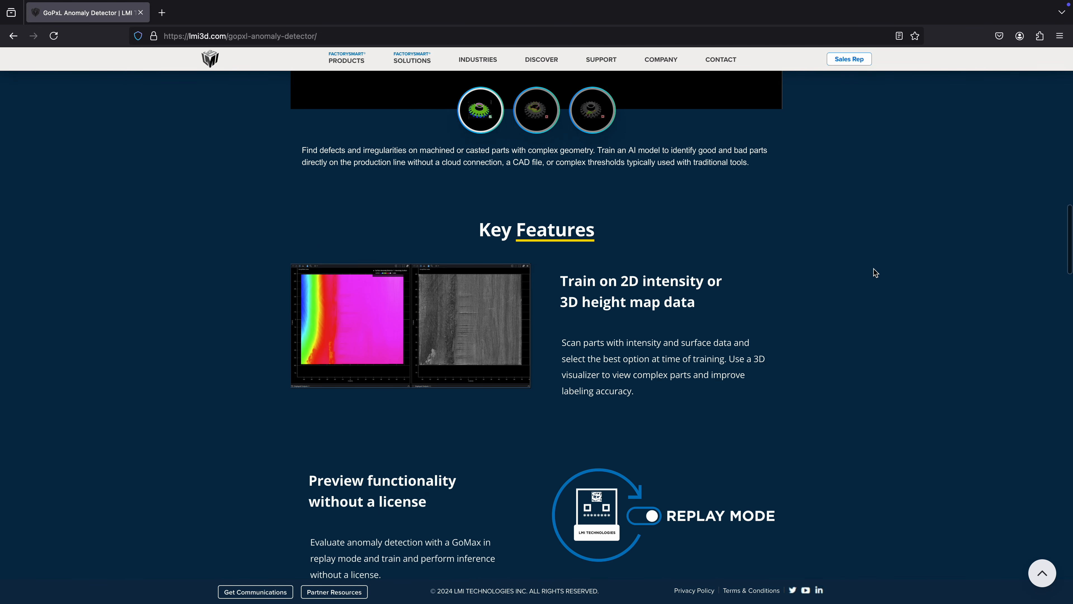
pyautogui.scroll(-4, 875, 273)
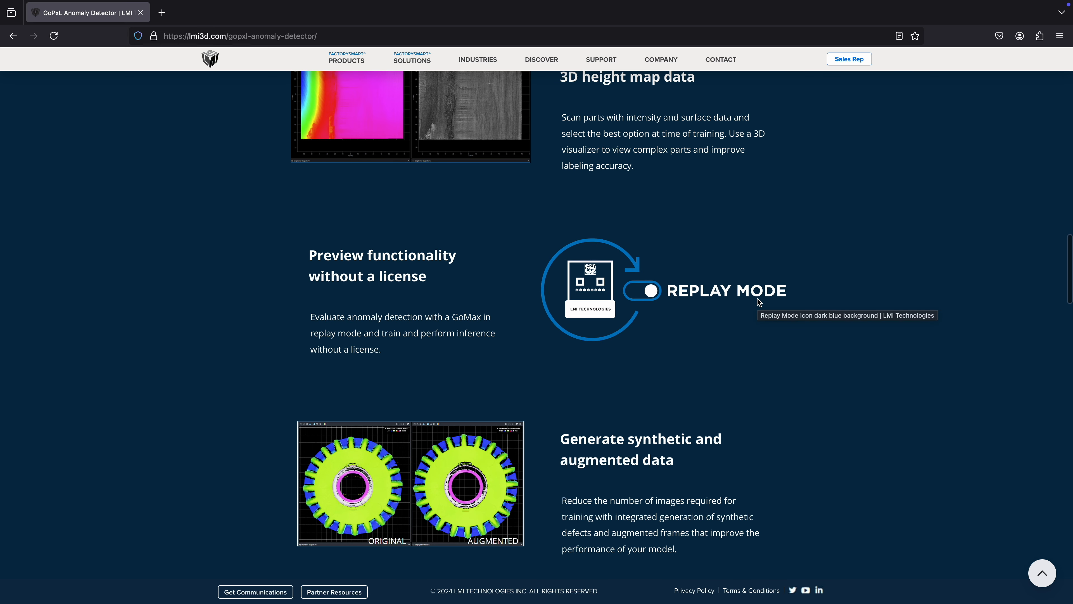
pyautogui.scroll(-6, 835, 298)
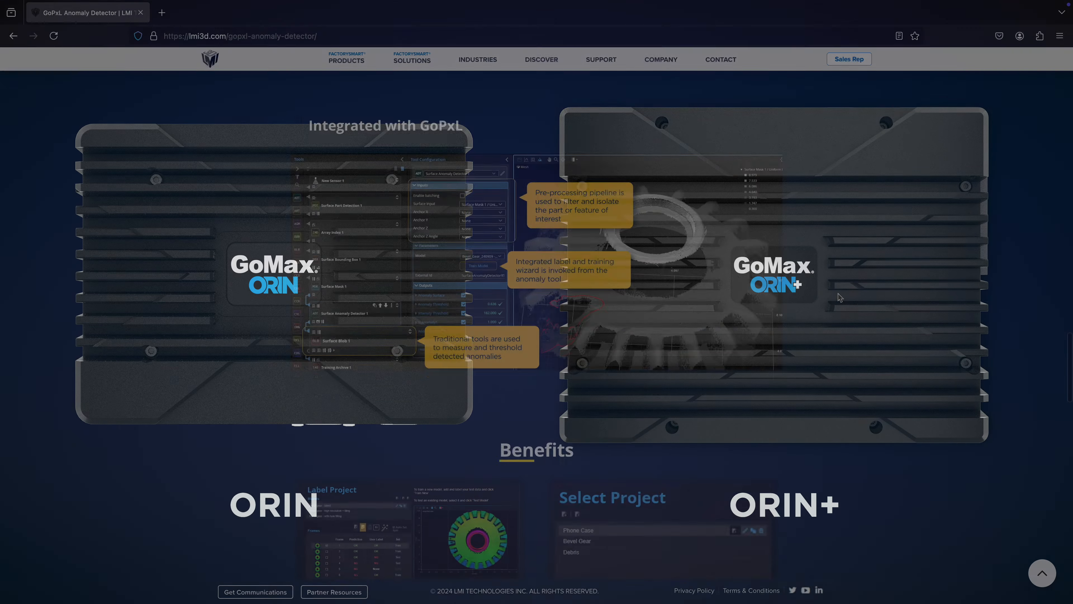
pyautogui.scroll(-5, 838, 294)
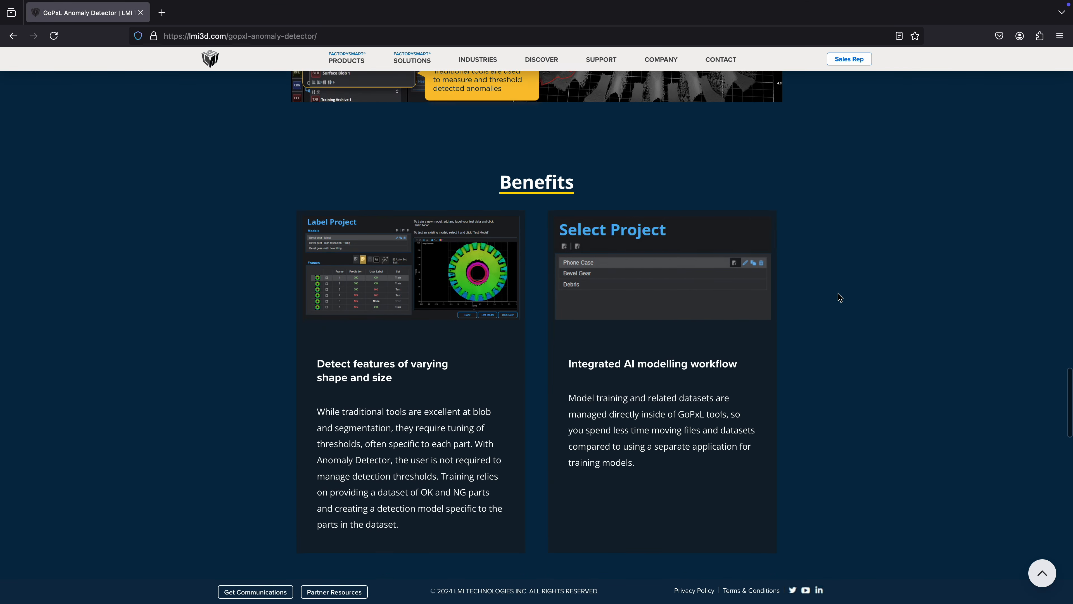
pyautogui.scroll(-9, 838, 294)
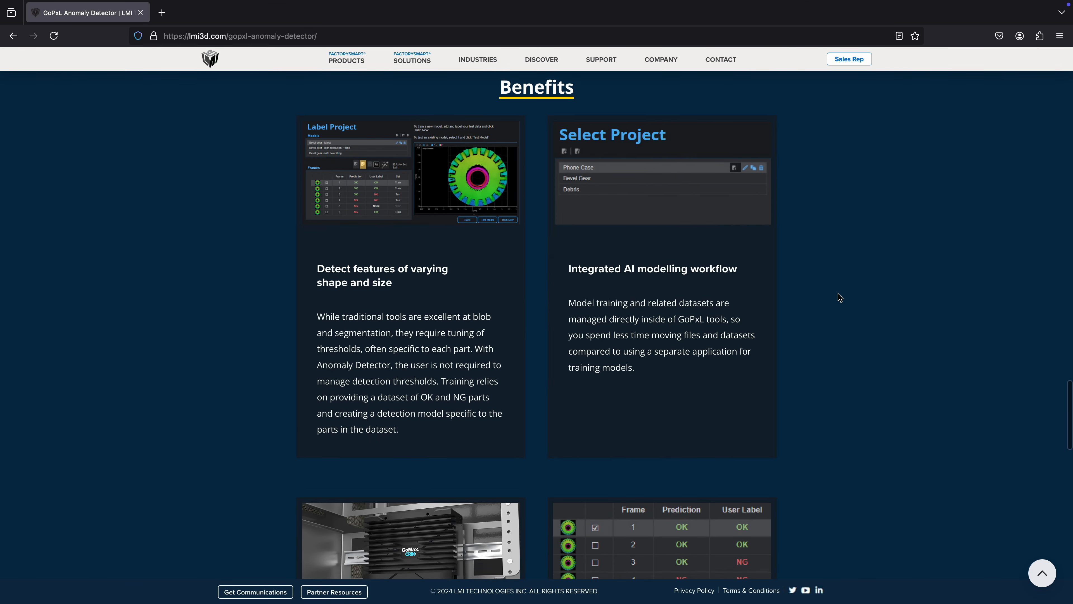
pyautogui.scroll(-10, 838, 294)
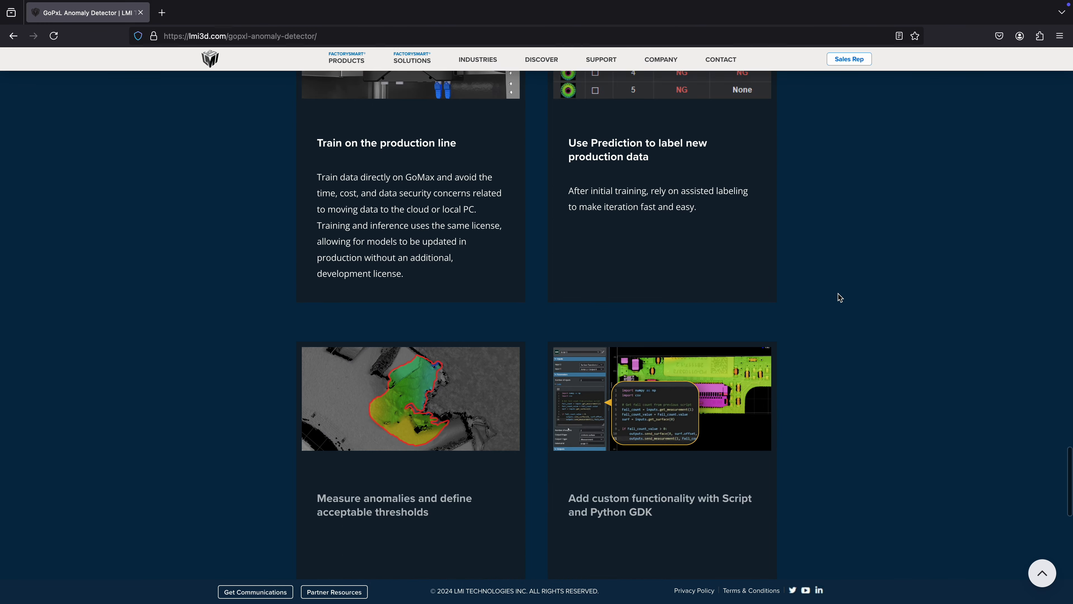
pyautogui.scroll(-2, 838, 294)
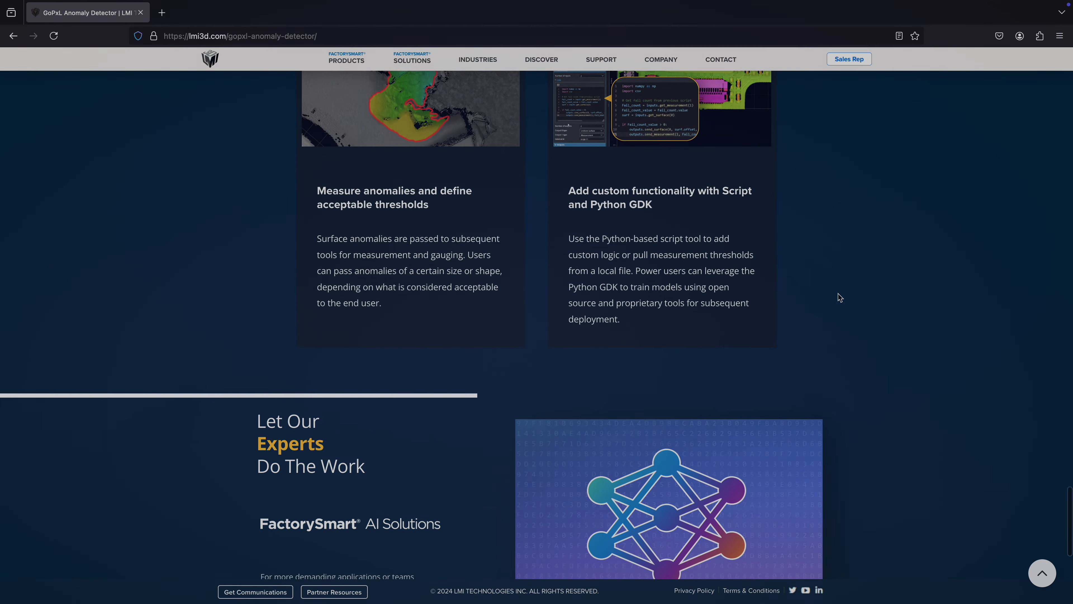